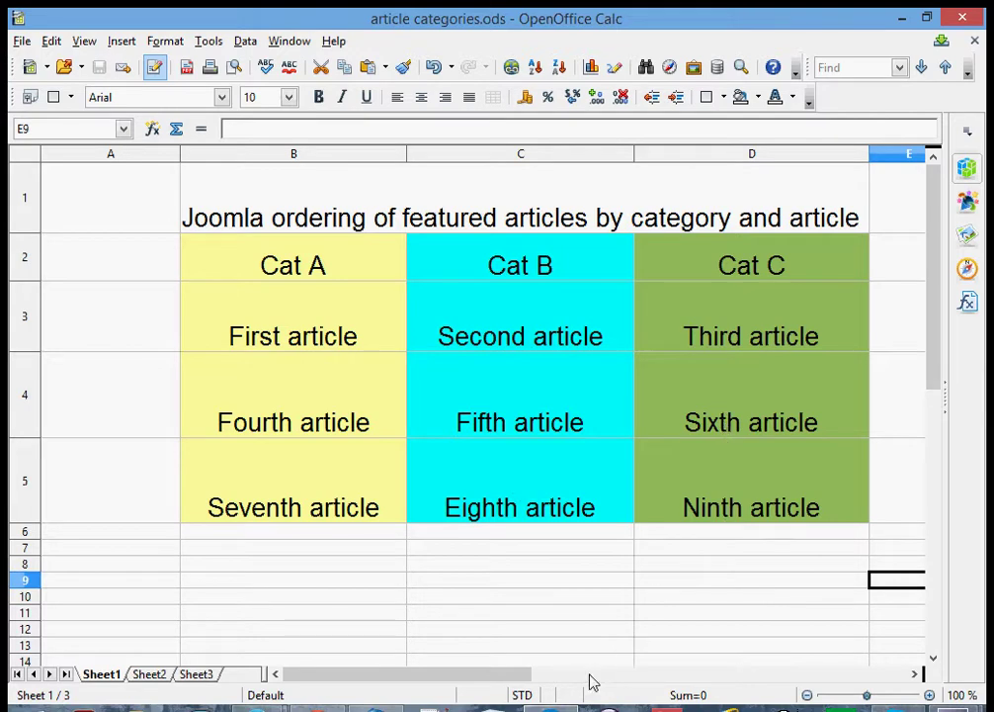
- Switch from the spreadsheet to the Joomla administrator in the browser and look through the full articles list
click(605, 708)
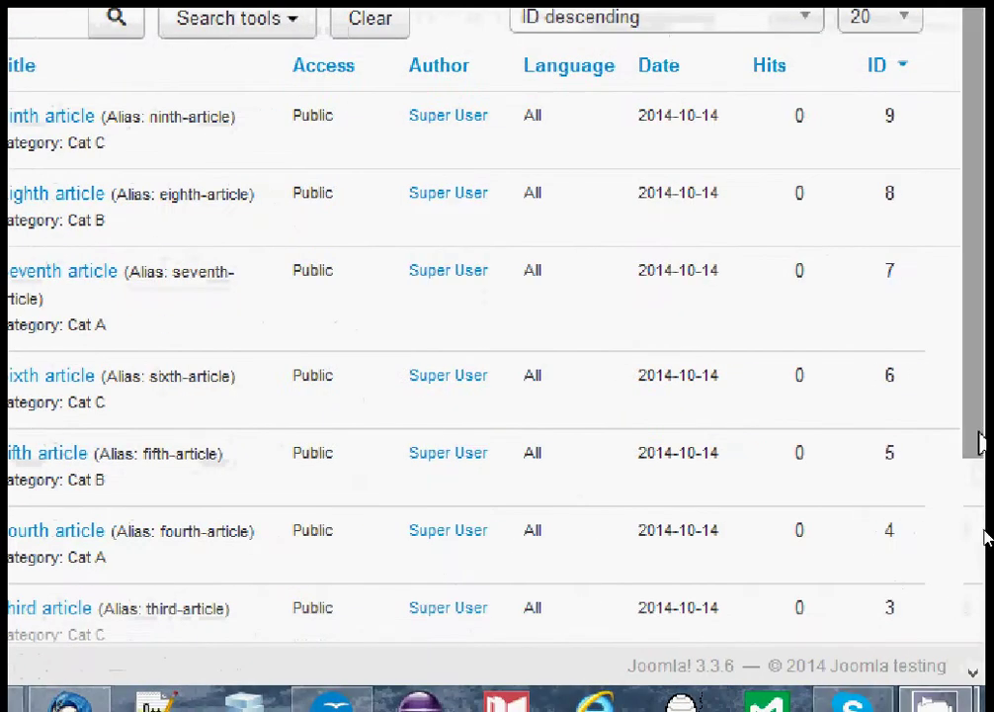
drag(978, 464, 978, 525)
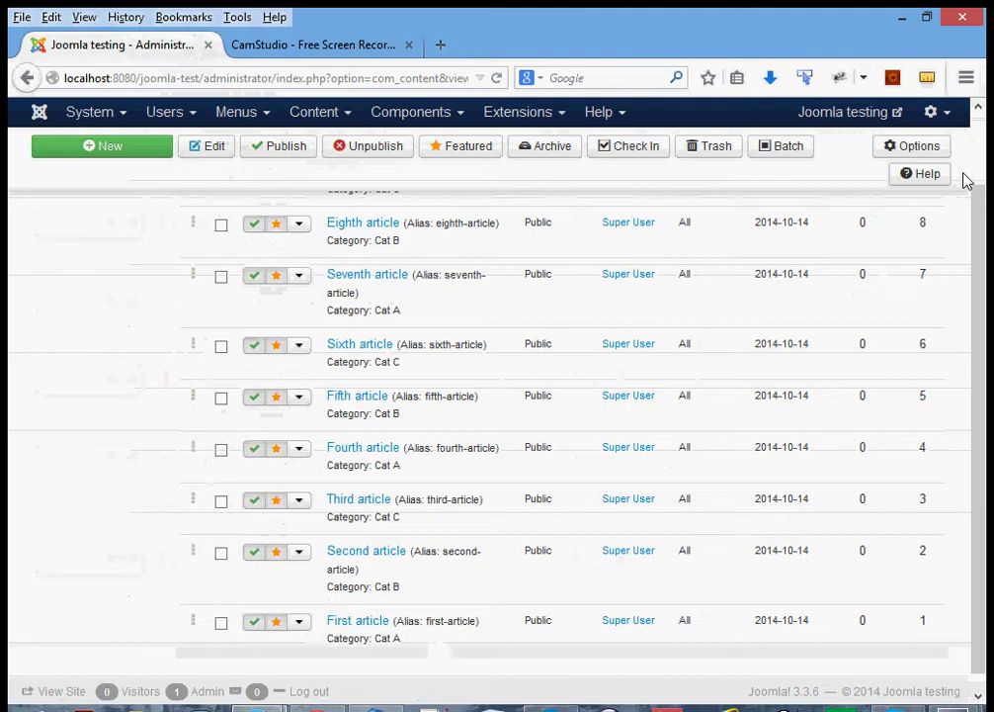
scroll(978, 182, up, 3)
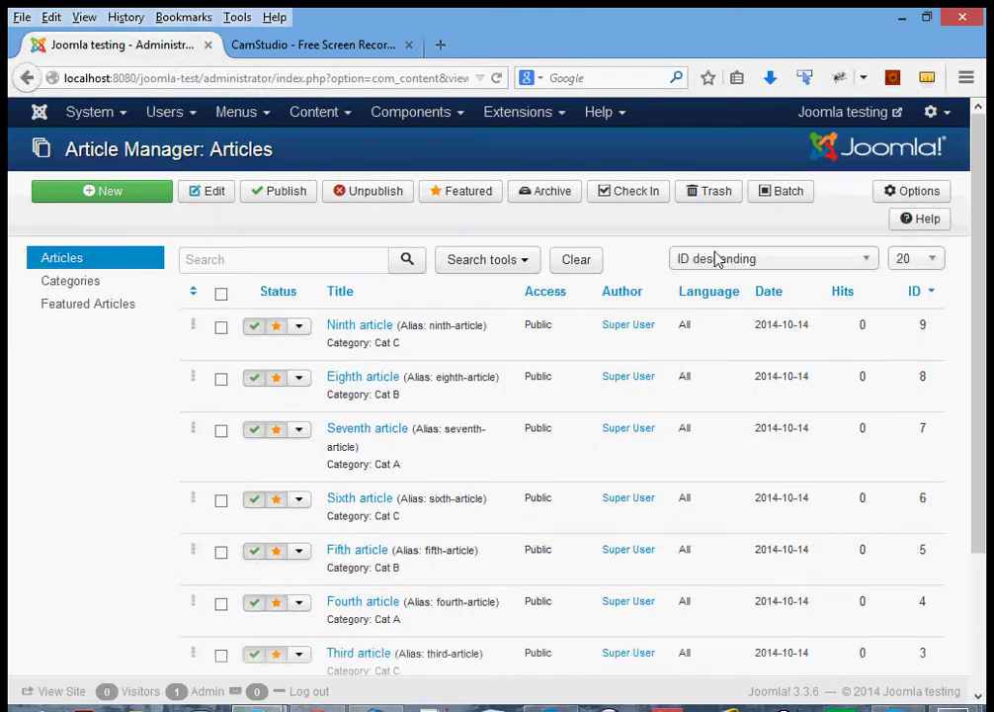
- View the article categories and the menu items of the Homepage menu
click(91, 284)
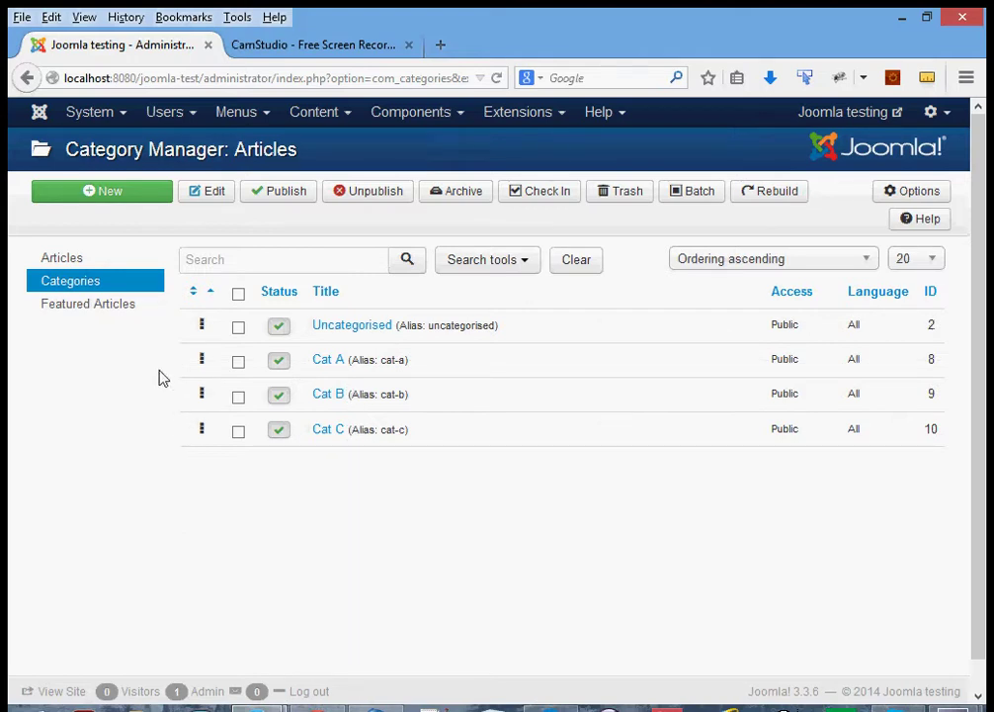
click(269, 116)
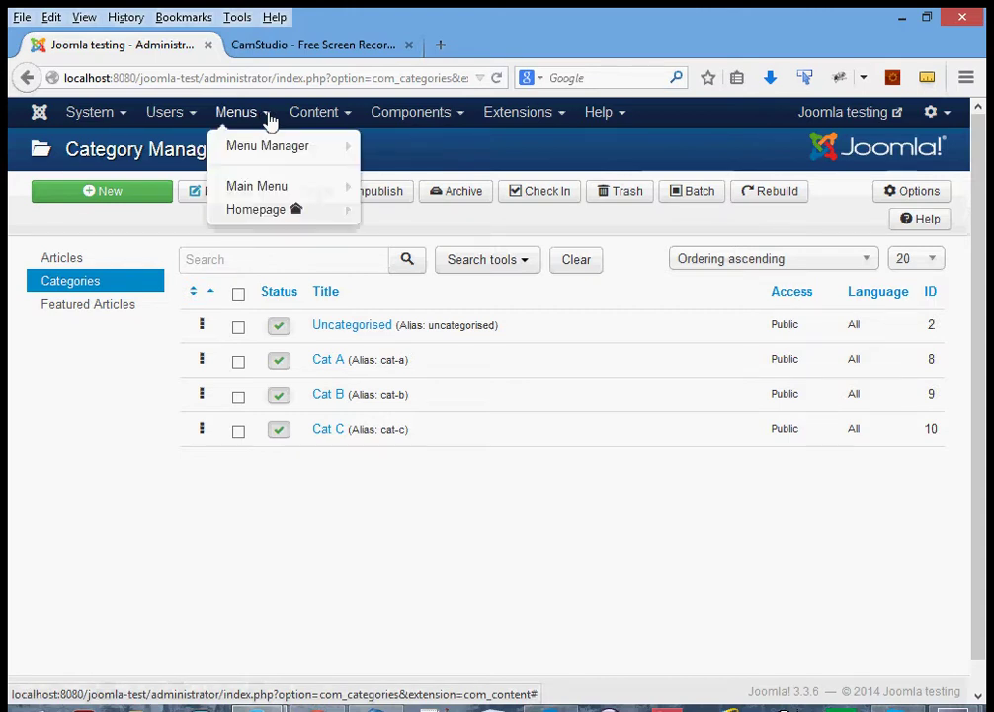
click(259, 214)
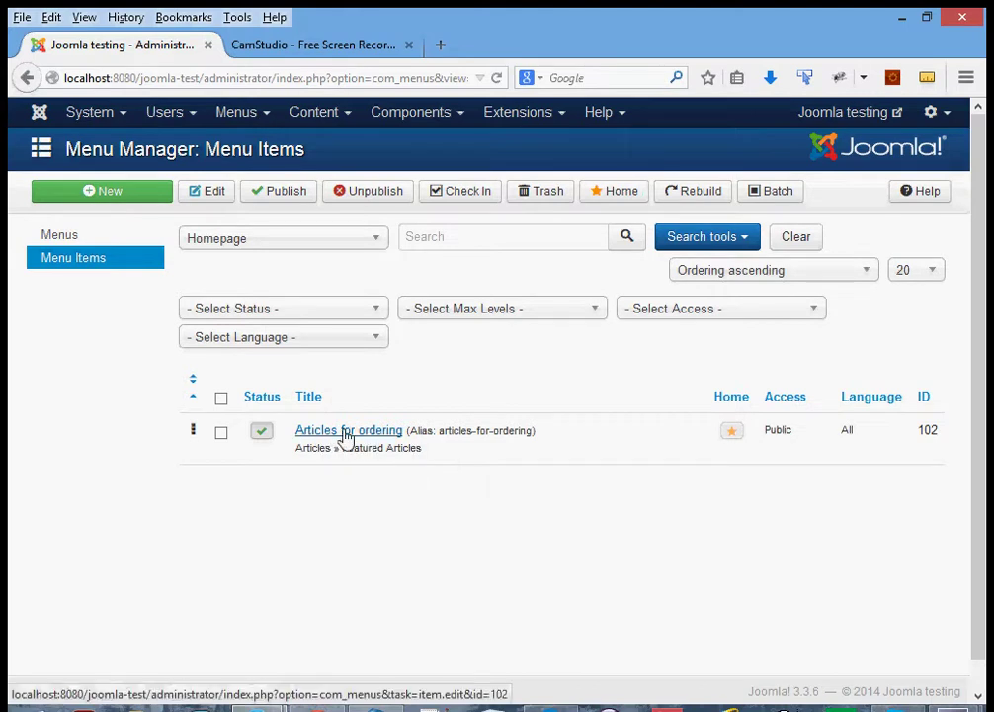
- Open the Featured Articles list, sort it by ID ascending and review the articles' ordering values
click(327, 121)
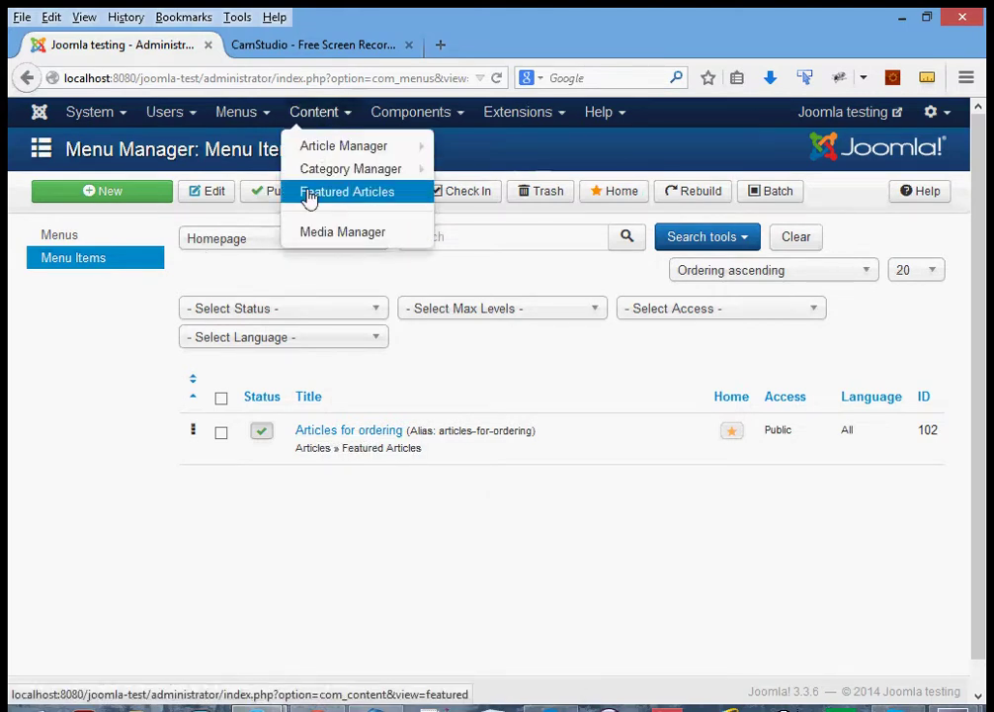
click(306, 198)
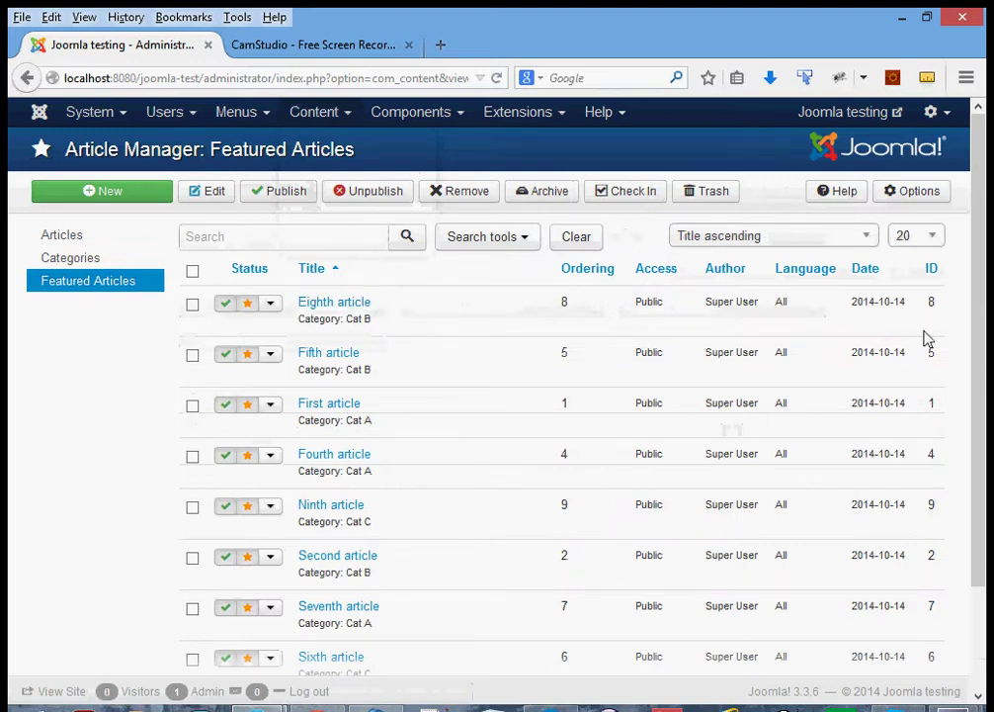
drag(979, 337, 979, 373)
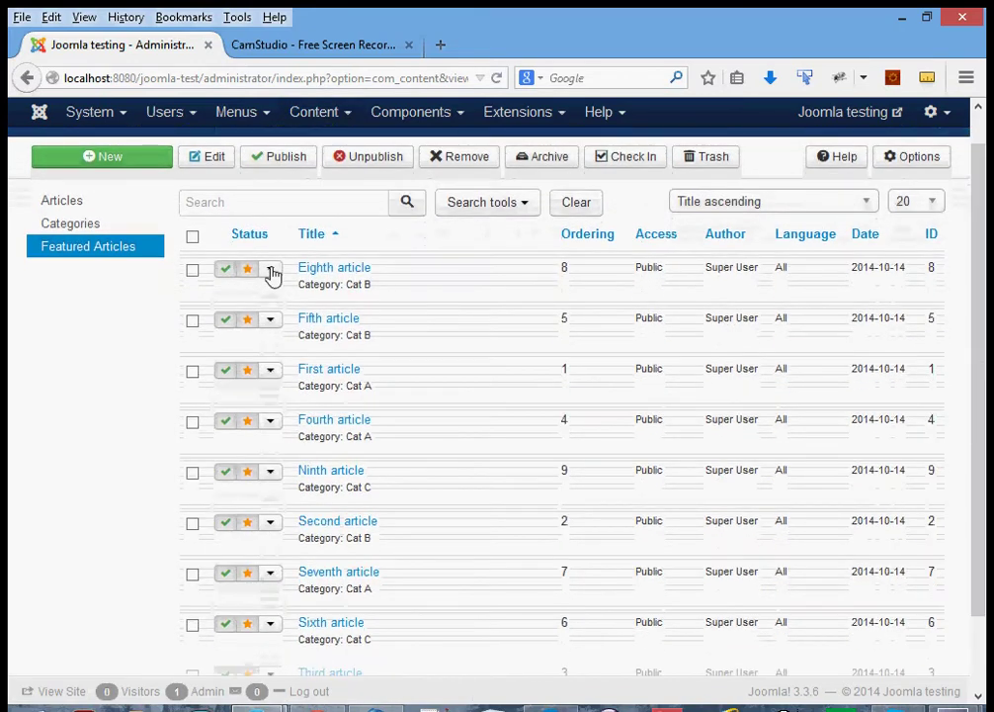
drag(235, 286, 412, 346)
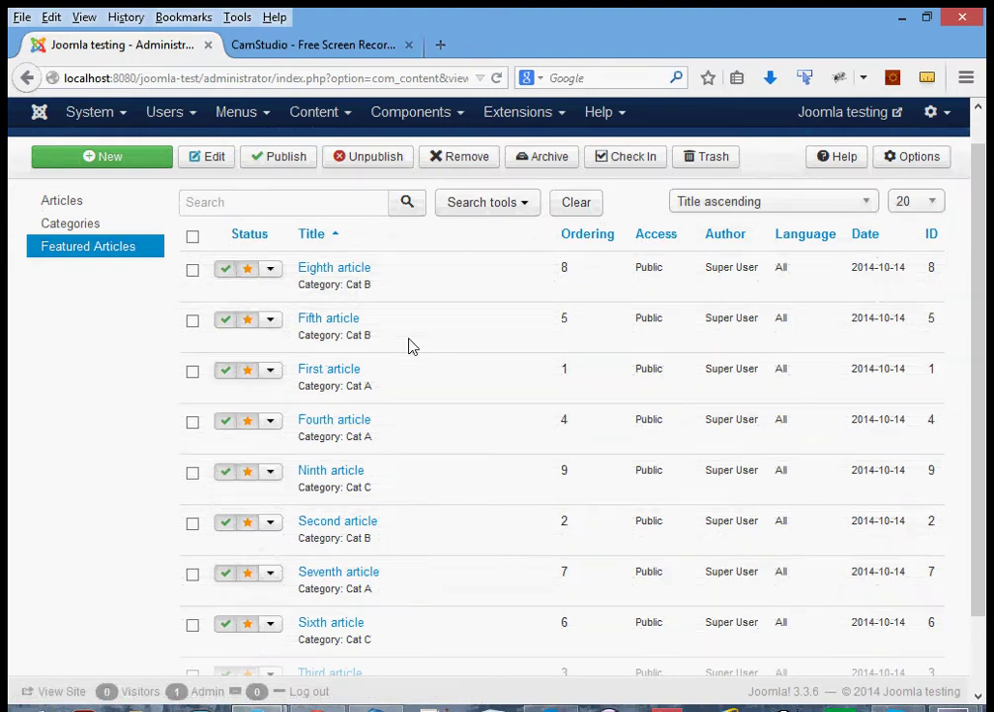
click(779, 209)
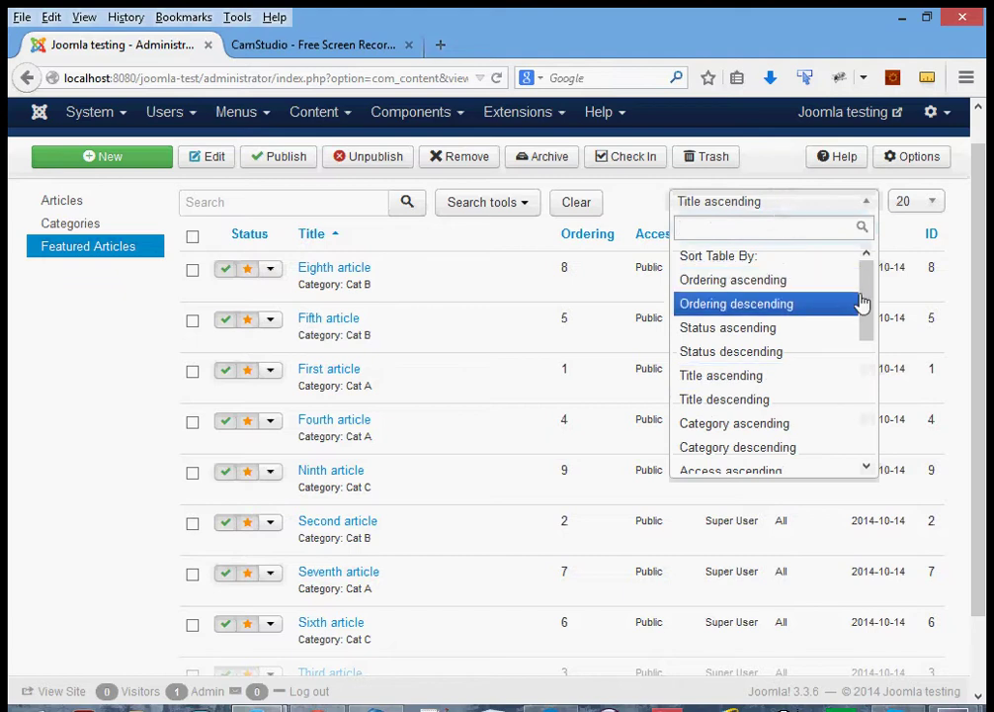
drag(864, 305, 864, 428)
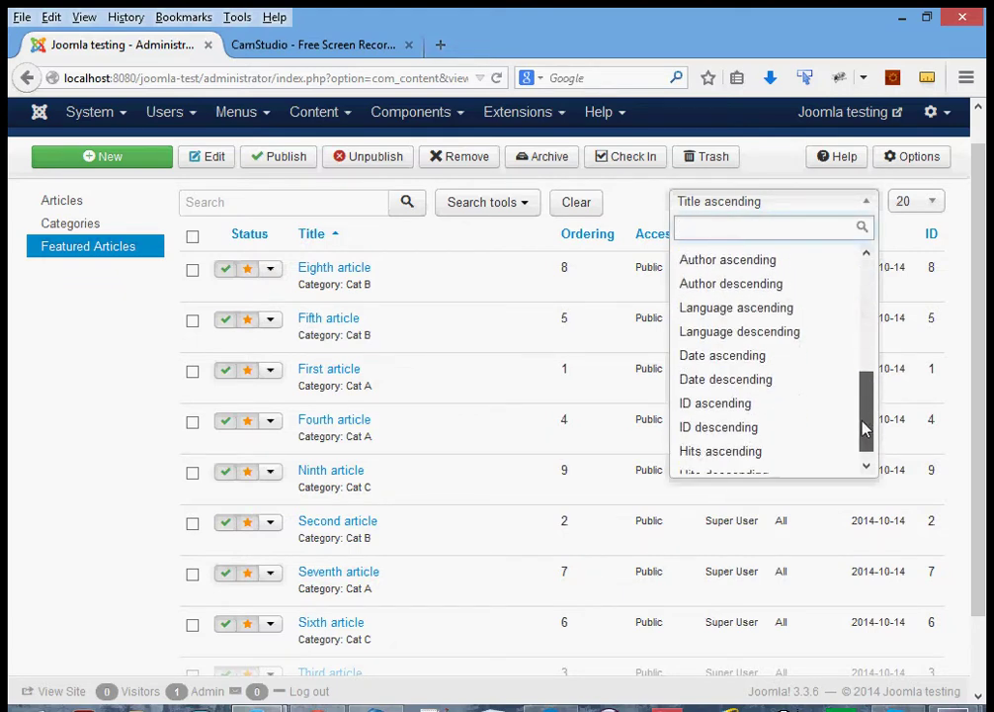
click(737, 415)
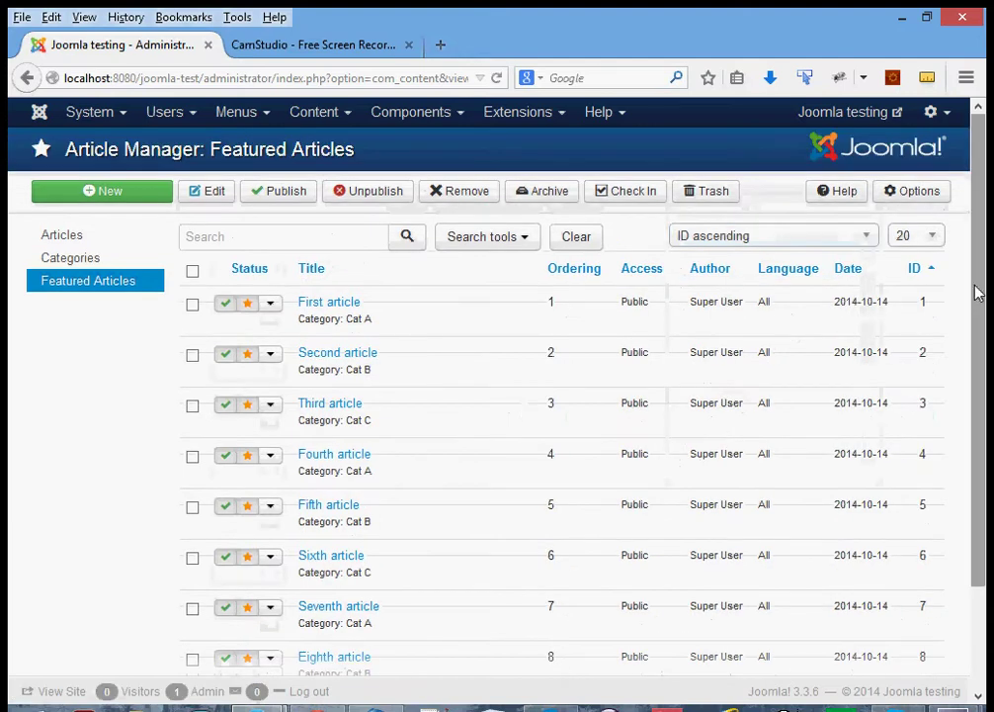
drag(976, 288, 981, 366)
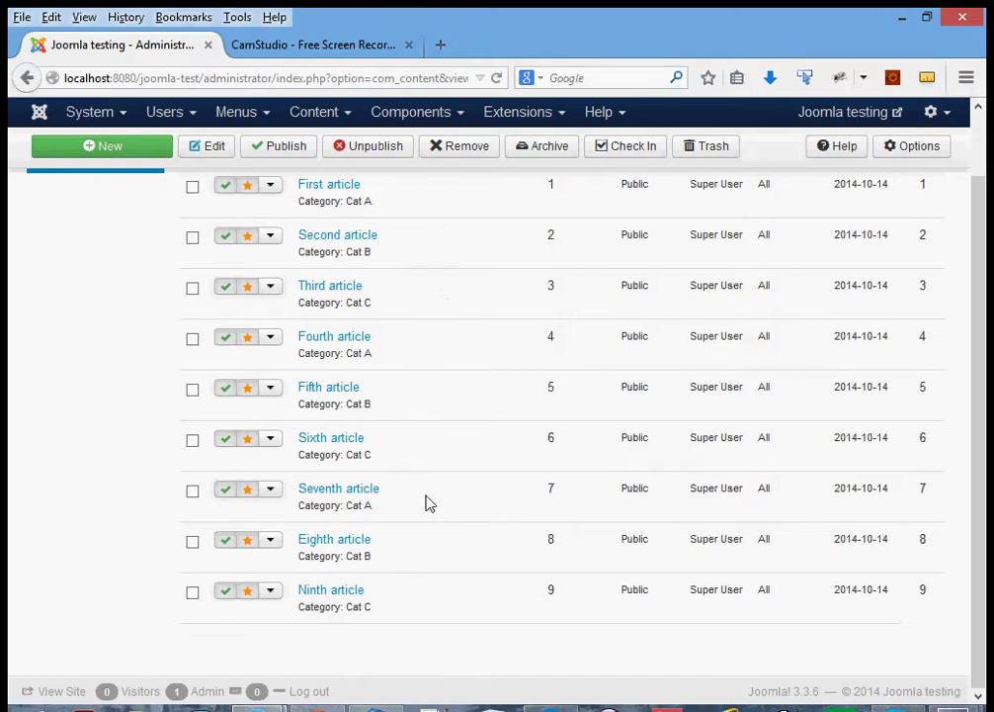
click(978, 160)
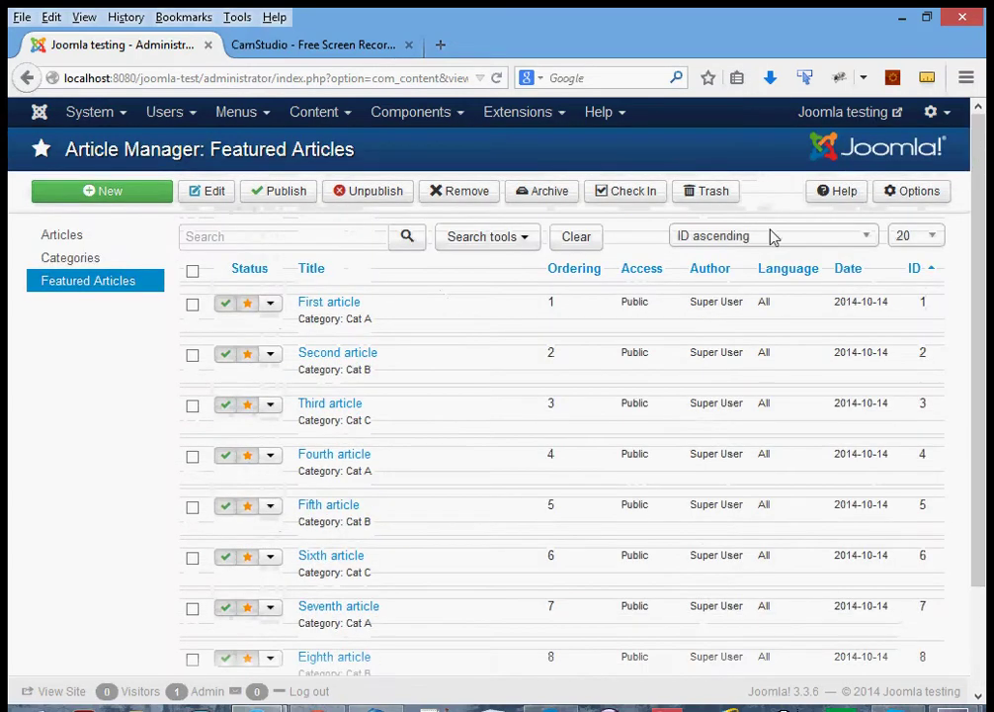
- Go back to the Homepage menu's items and locate the "Articles for ordering" entry
click(245, 116)
click(257, 211)
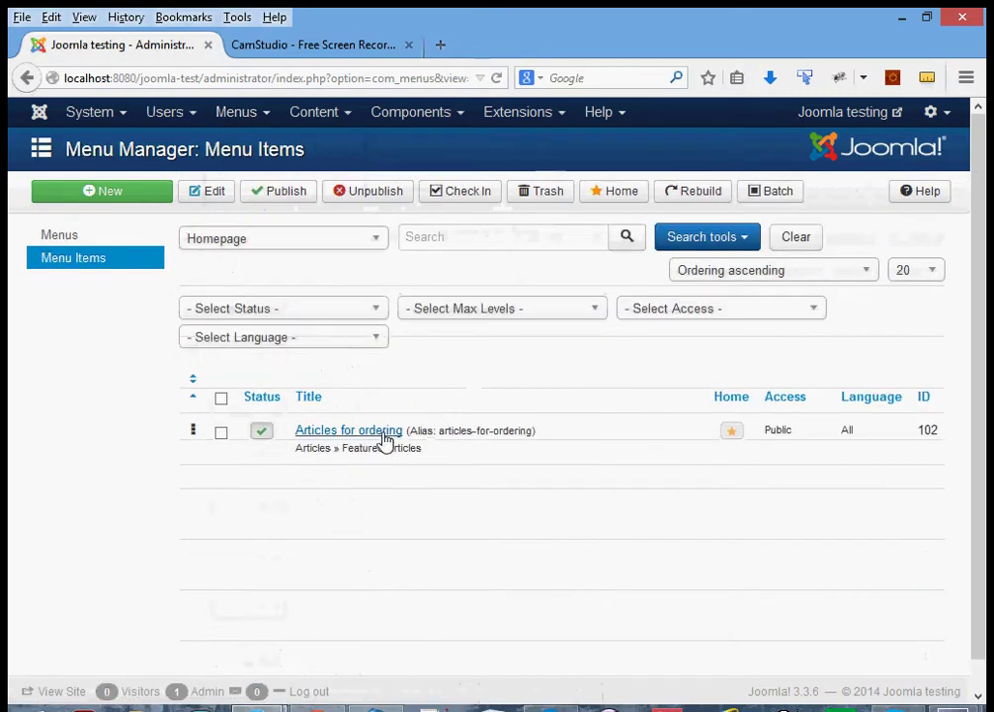
mouse_move(381, 445)
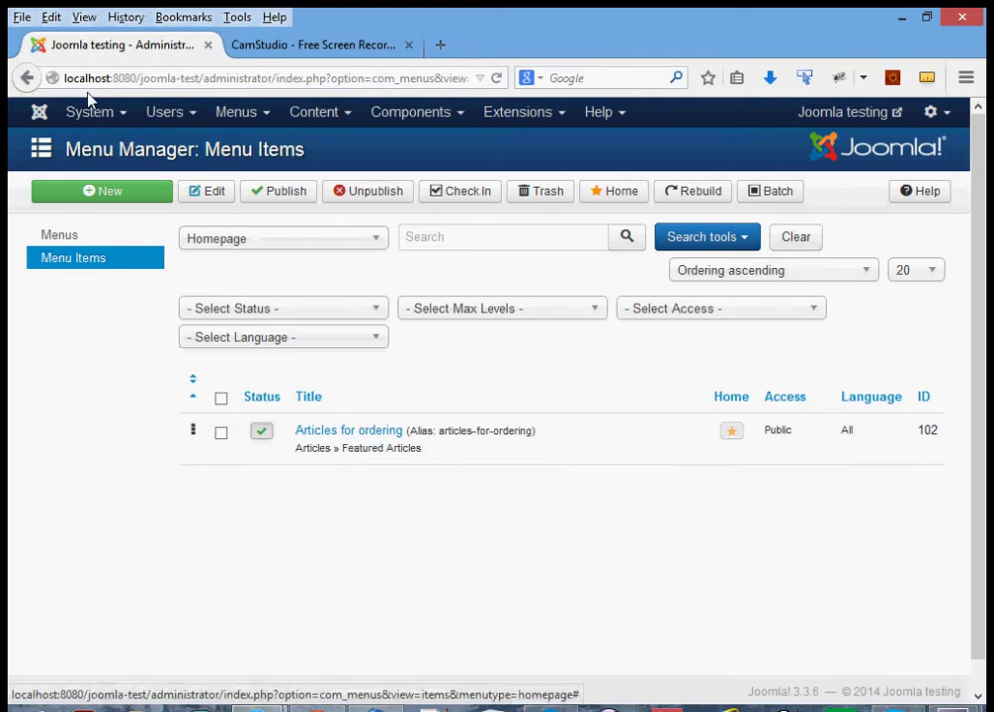
- Copy the site's base address localhost:8080/joomla-test from the administrator URL and load it in the CamStudio browser tab
drag(63, 78, 201, 76)
key(ctrl+c)
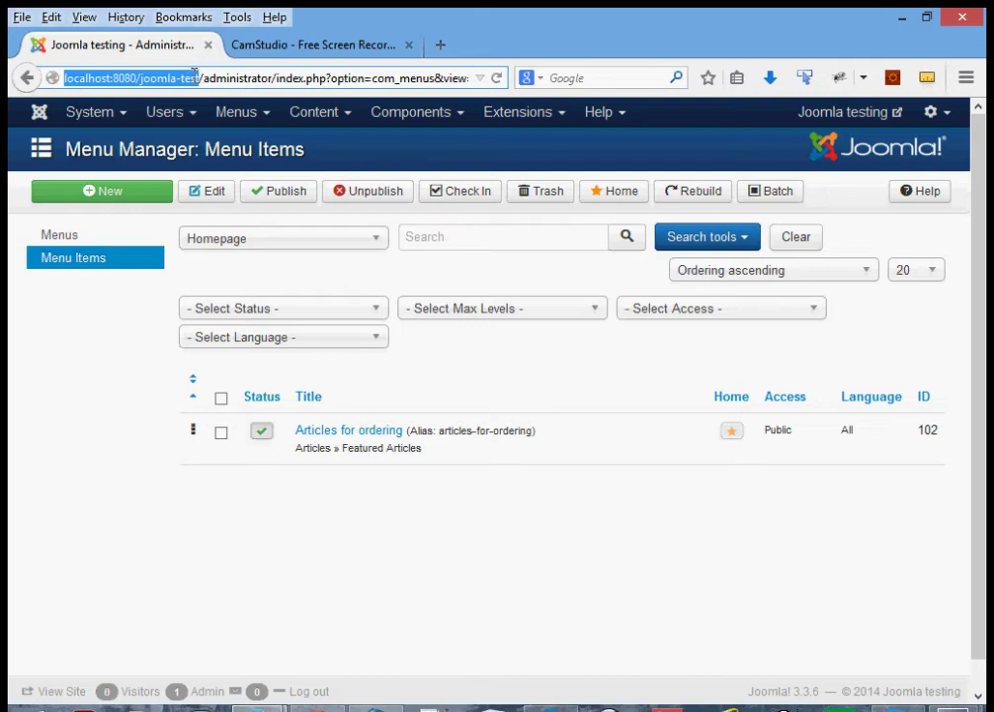
click(282, 46)
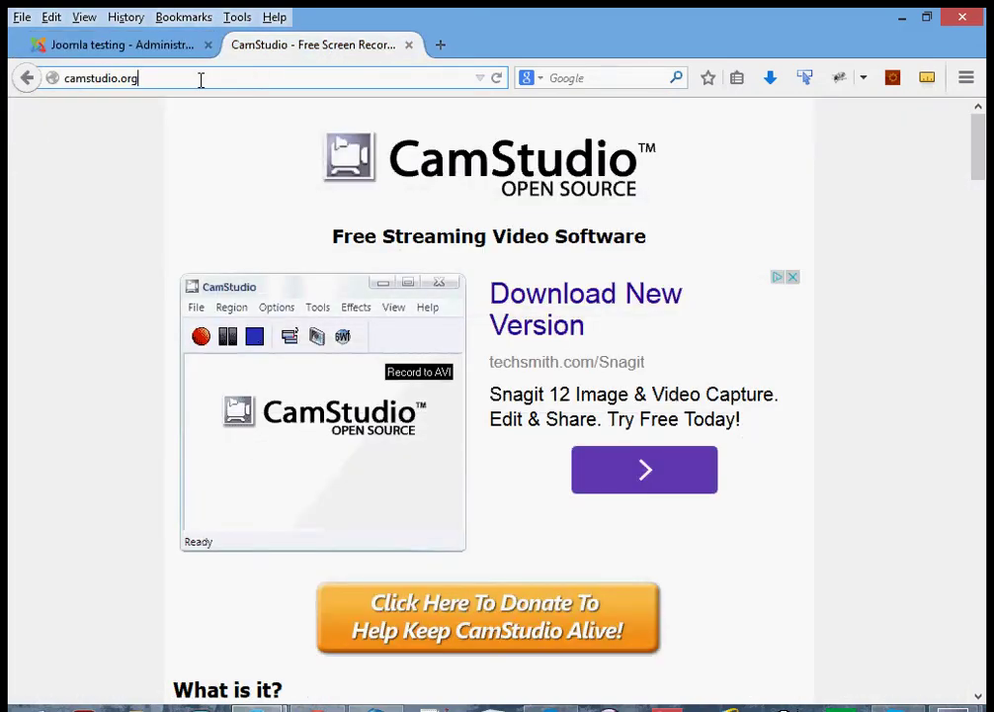
drag(132, 78, 72, 76)
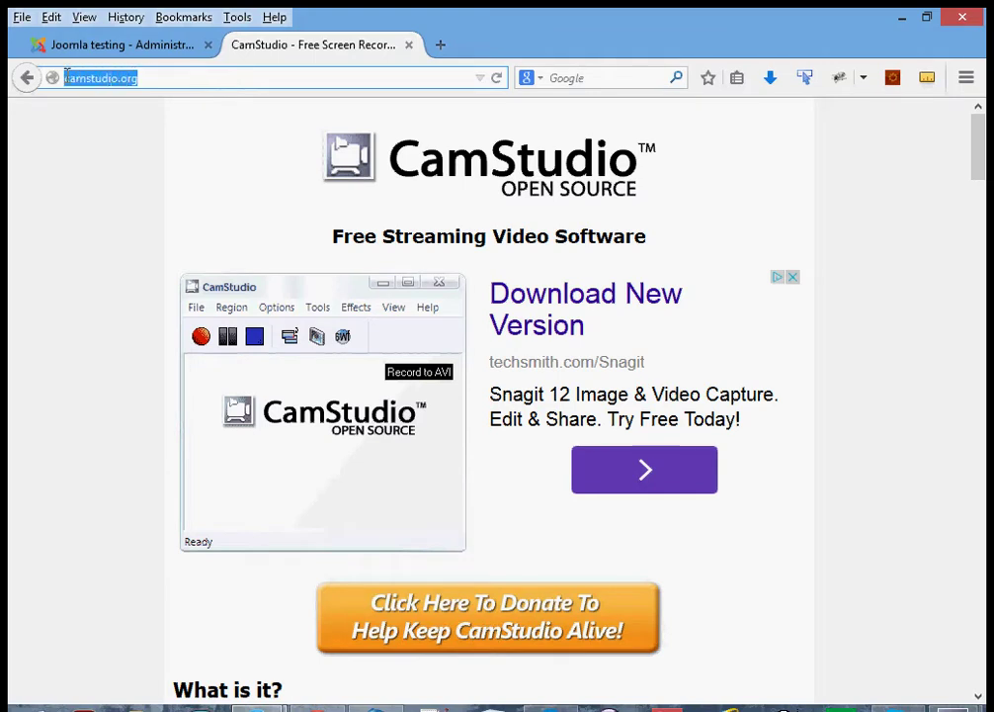
key(ctrl+v)
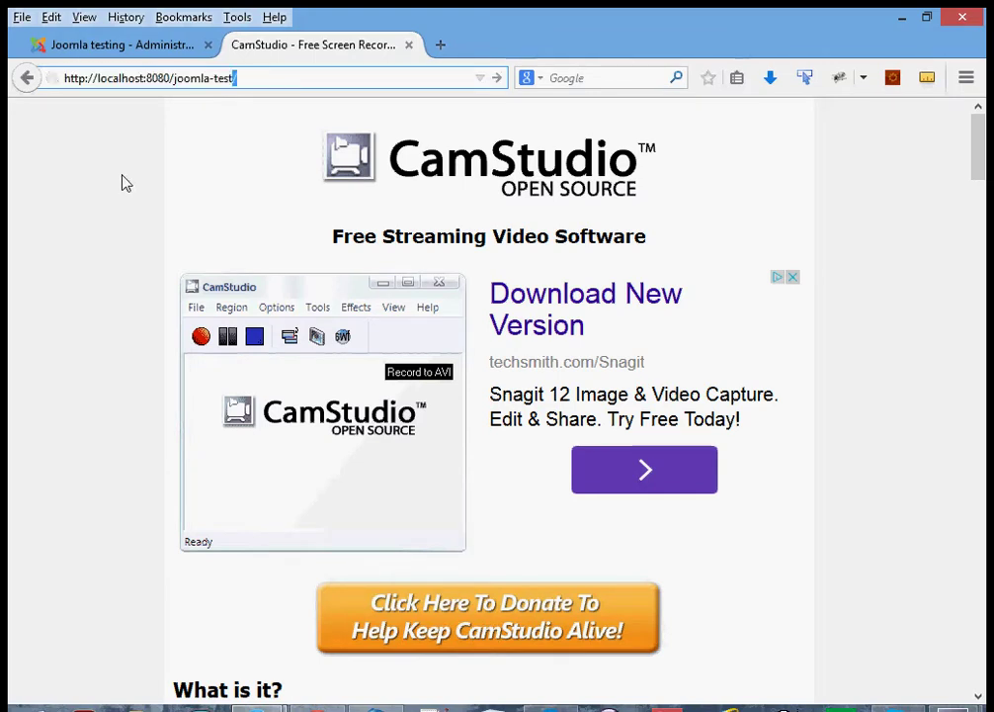
key(Return)
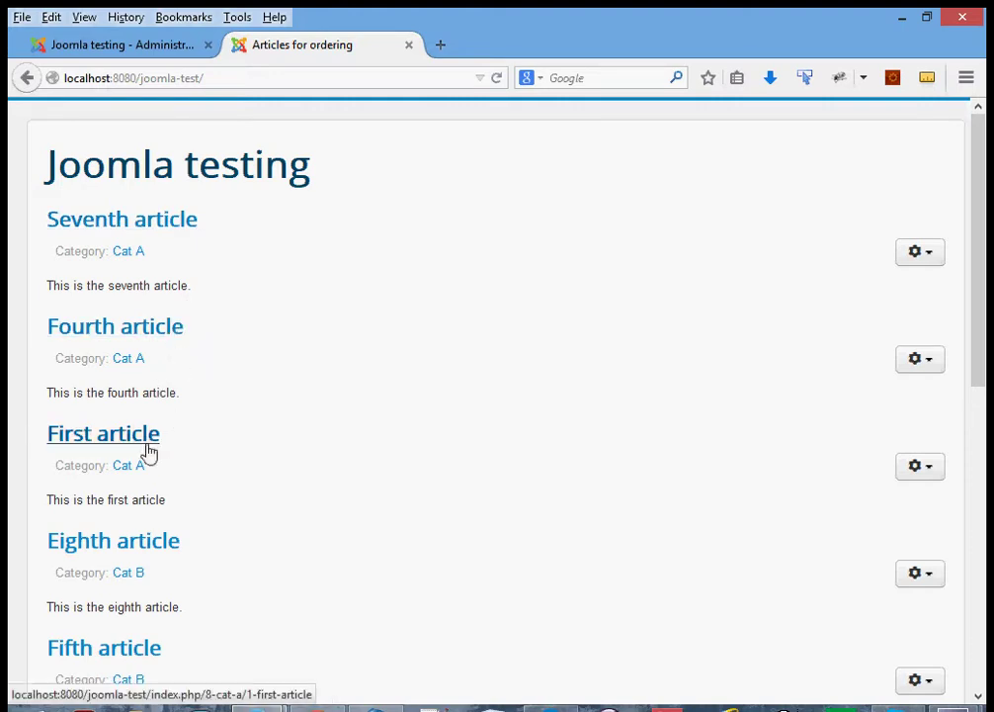
- Examine the order in which the featured articles and their categories Cat A, Cat B and Cat C appear on the front page
scroll(298, 455, down, 4)
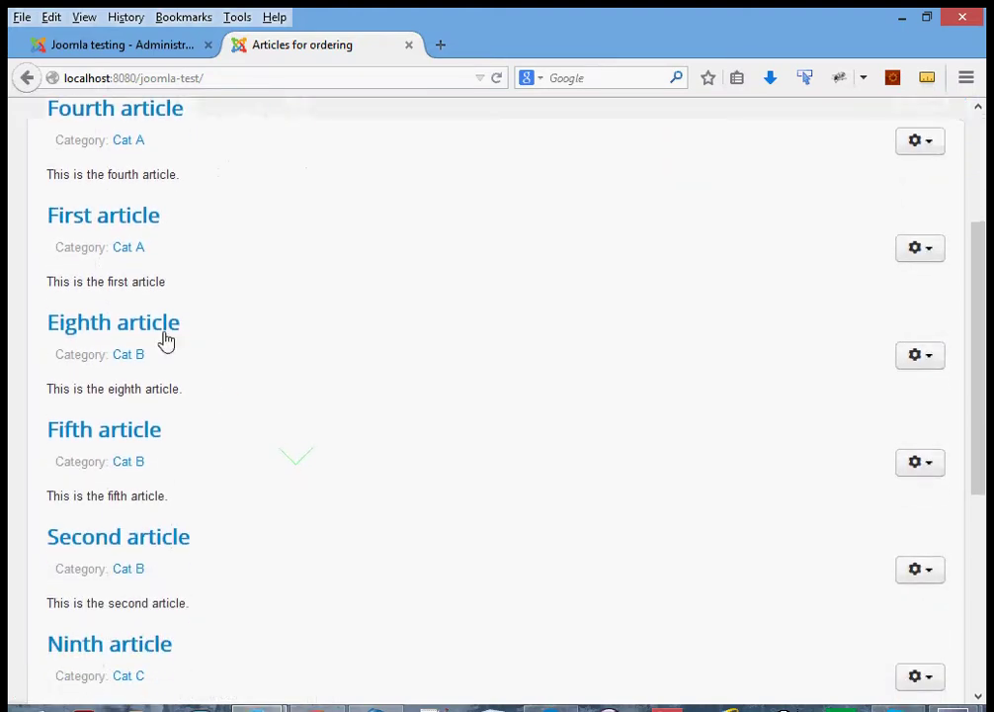
scroll(288, 526, down, 2)
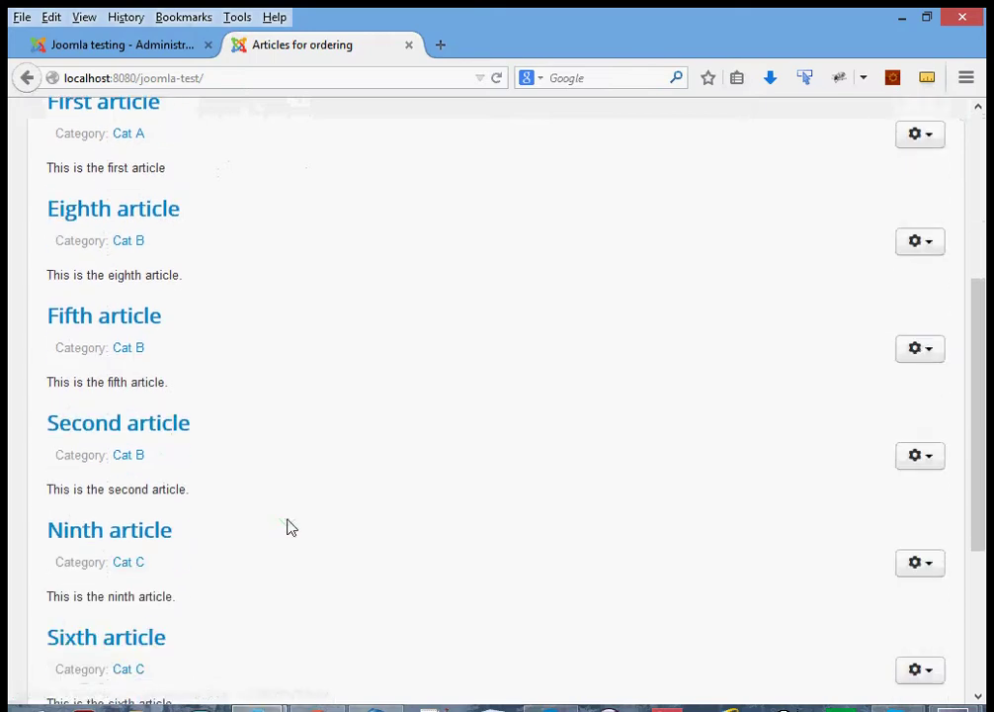
scroll(290, 527, down, 4)
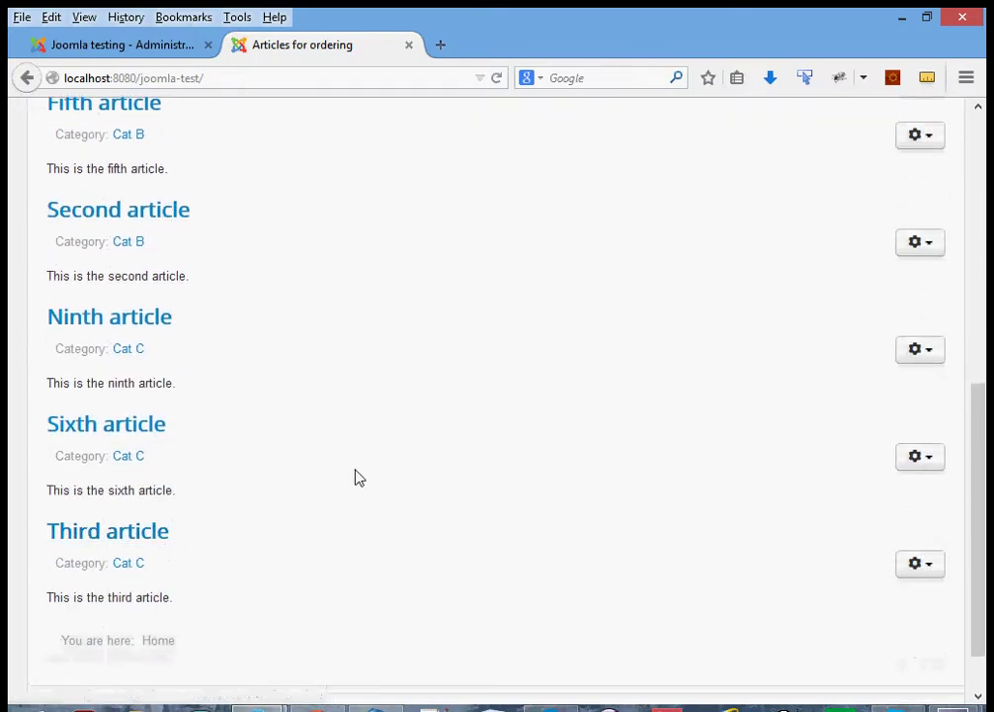
scroll(359, 478, up, 8)
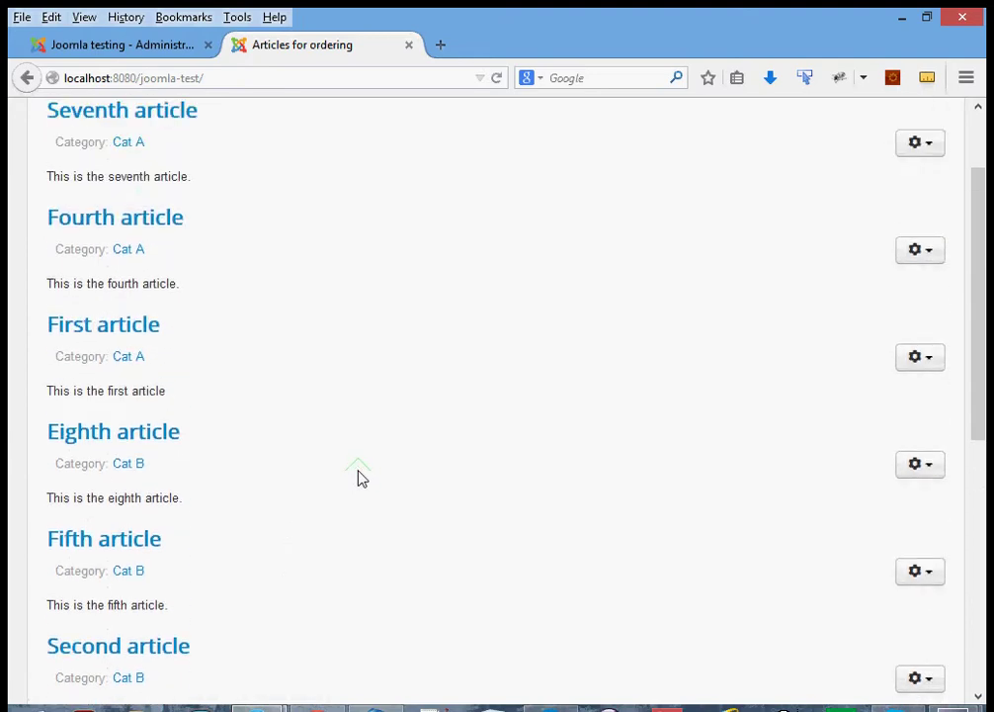
scroll(358, 477, up, 2)
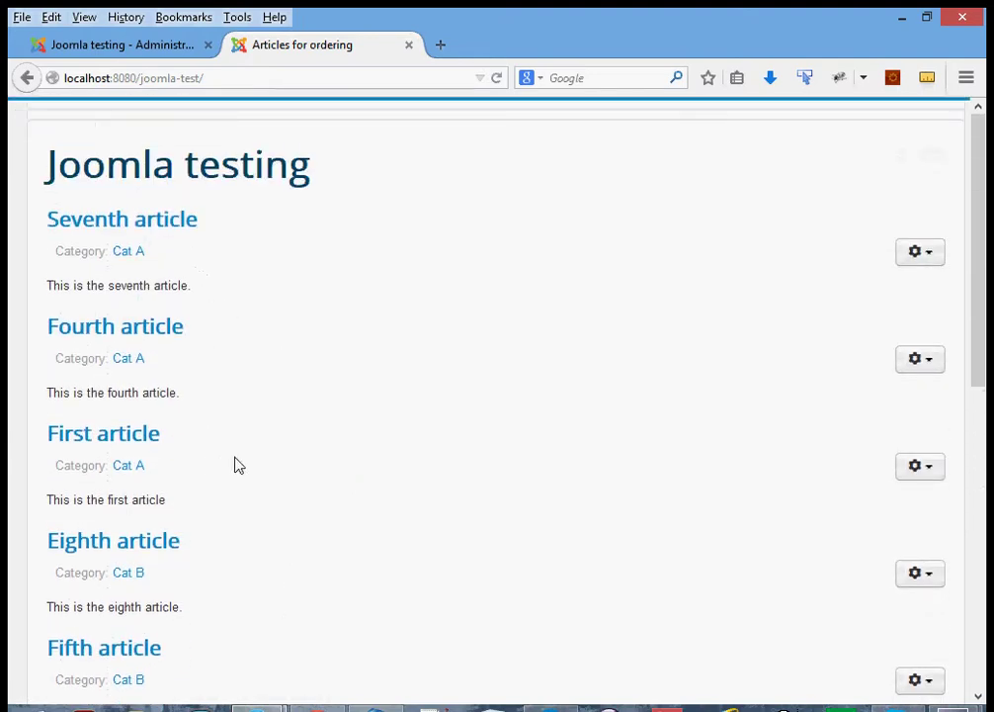
scroll(212, 468, down, 2)
scroll(216, 470, down, 6)
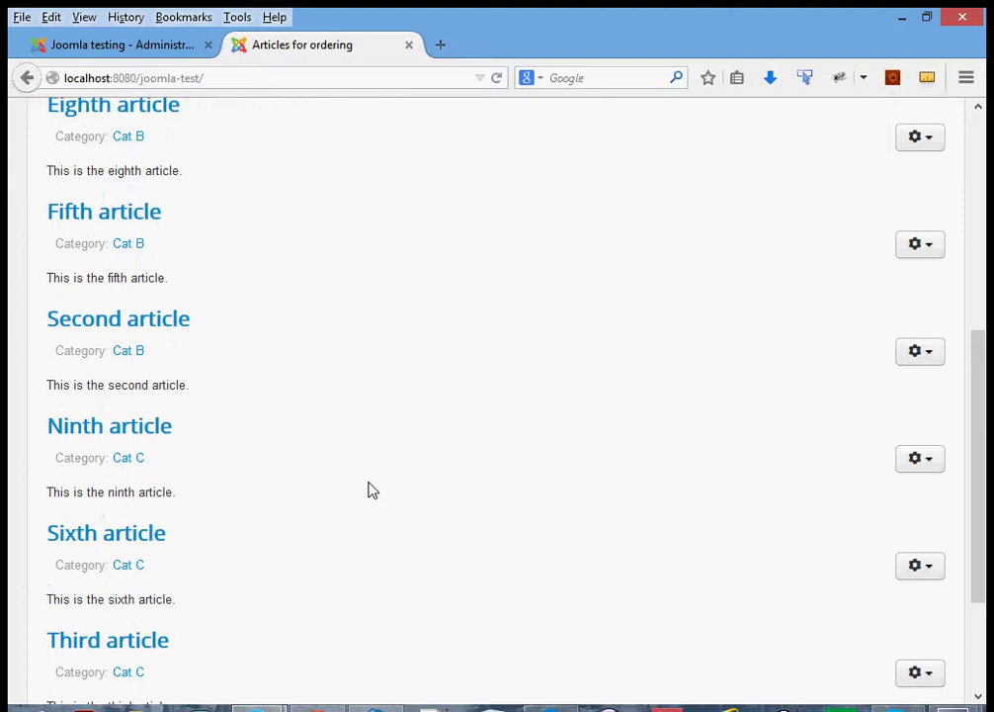
scroll(369, 488, up, 7)
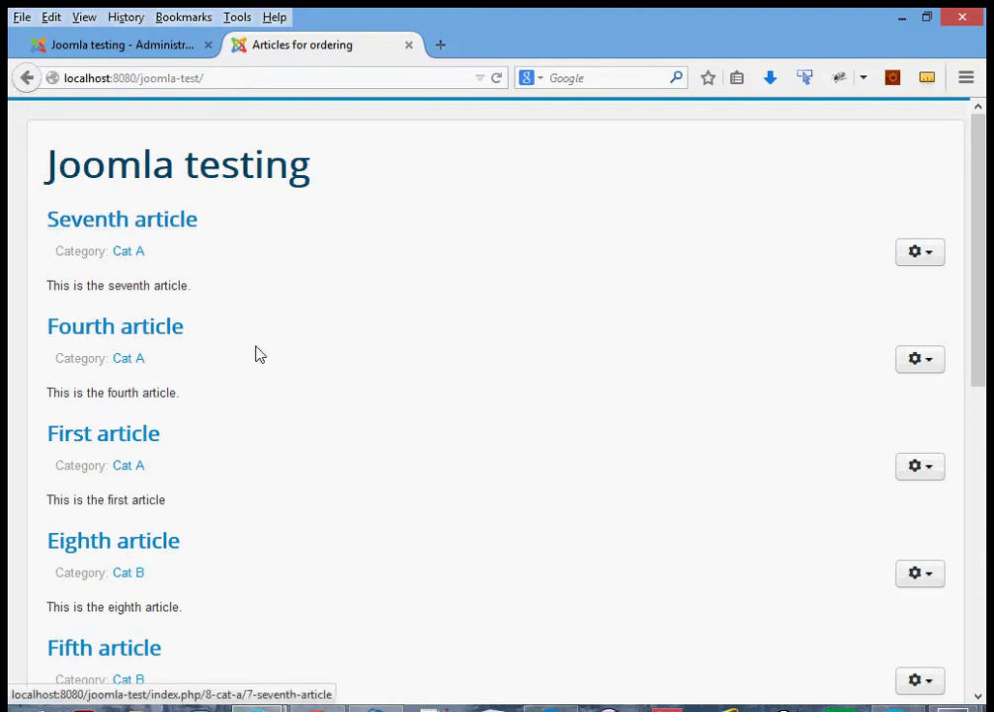
scroll(286, 385, down, 4)
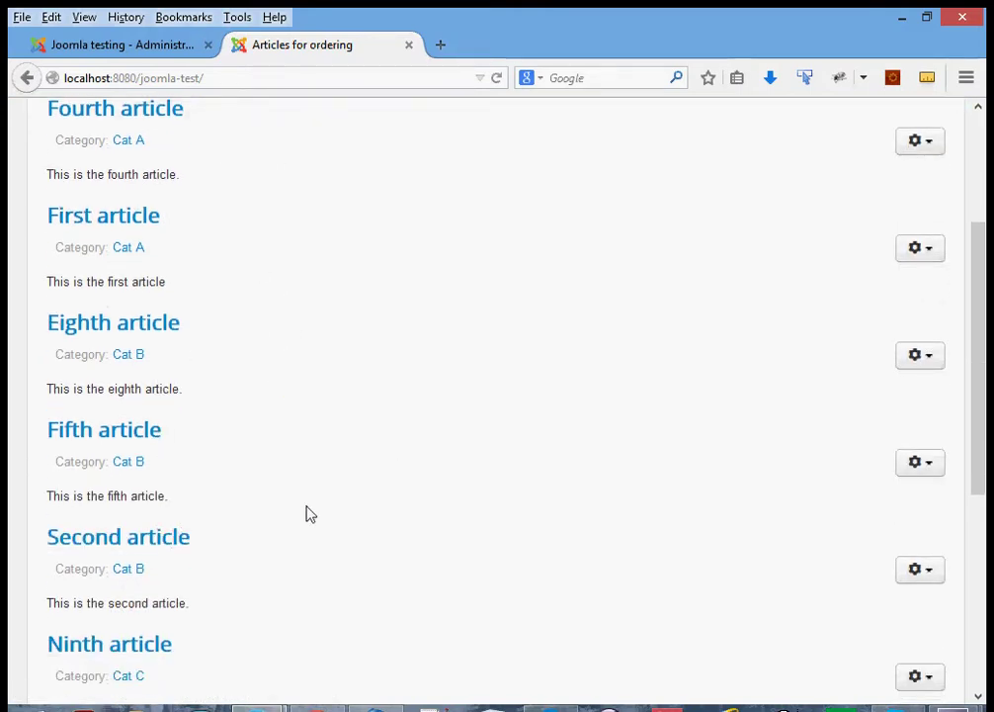
scroll(311, 512, down, 4)
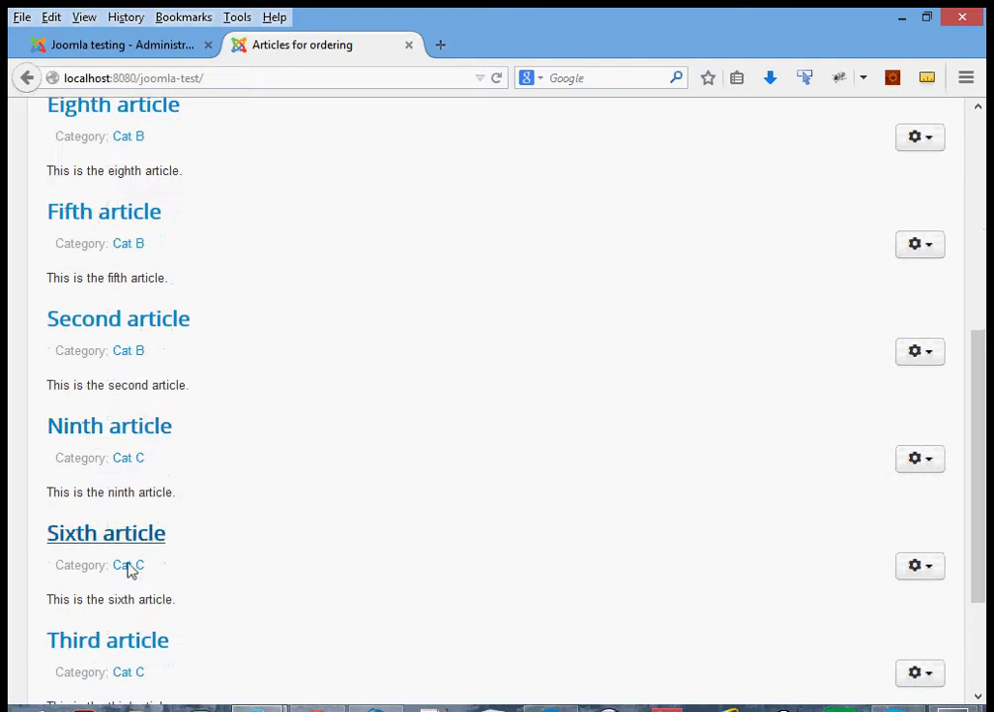
scroll(353, 591, up, 8)
scroll(353, 591, down, 2)
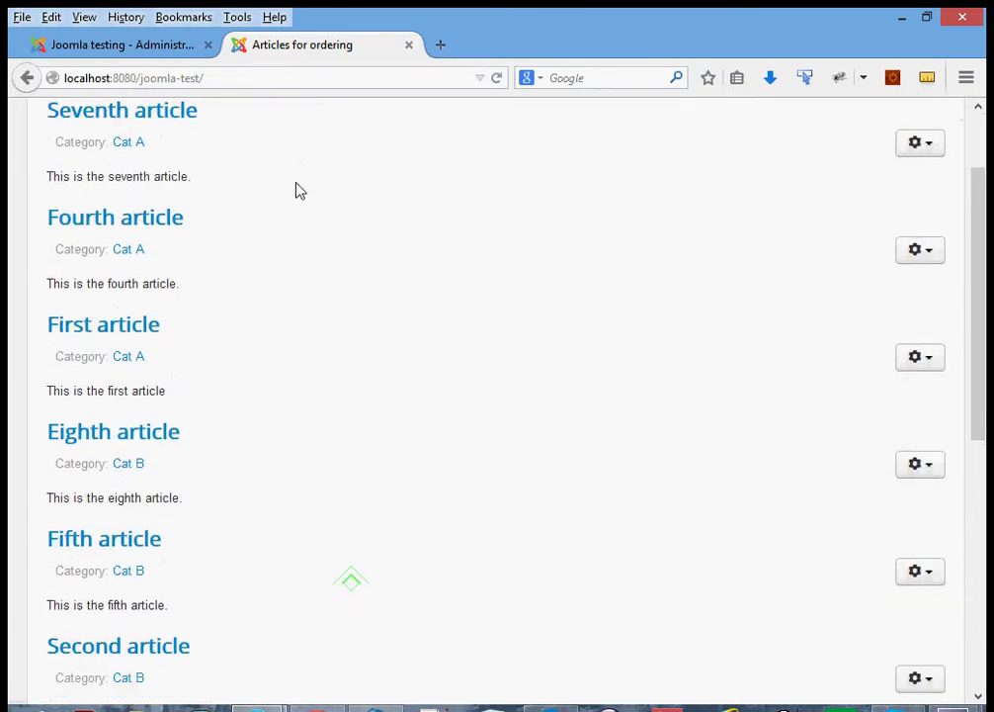
scroll(348, 237, up, 2)
- Return to the administrator tab and open the Homepage menu's "Articles for ordering" item for editing
click(165, 47)
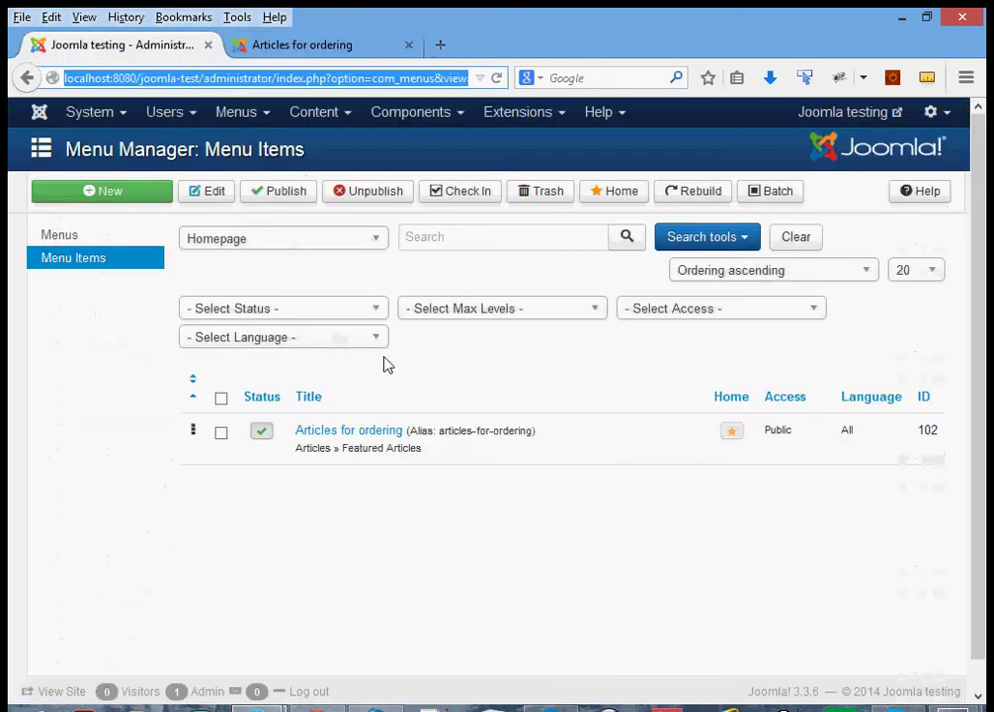
click(253, 125)
click(255, 208)
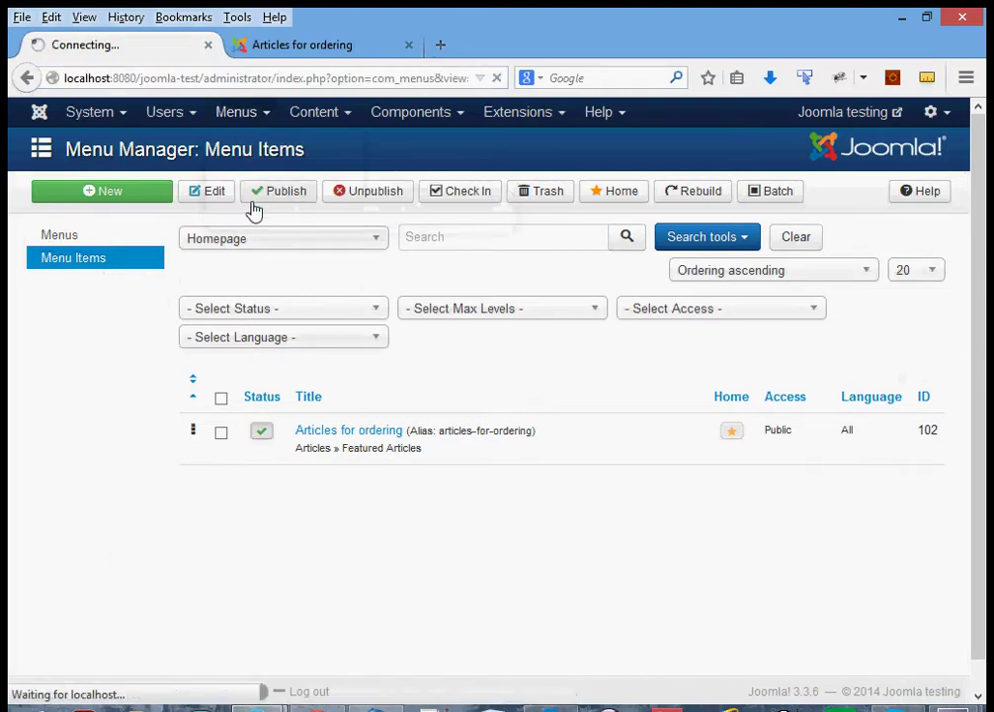
click(354, 438)
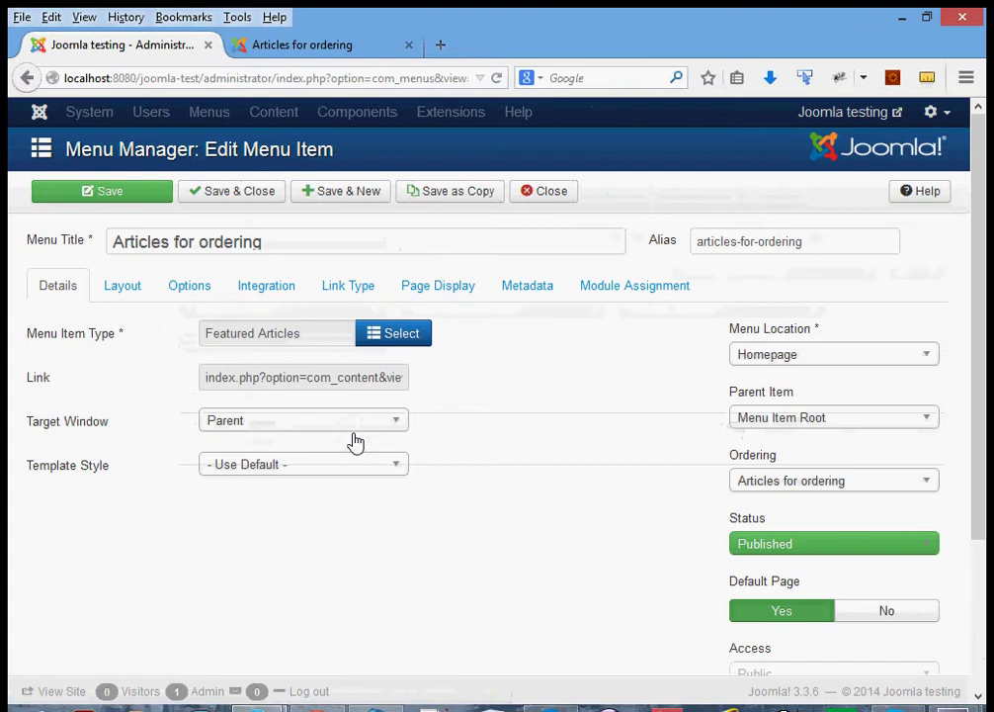
- Review the menu item's layout settings for category order, article order and date for ordering, and close the item without changes
click(124, 288)
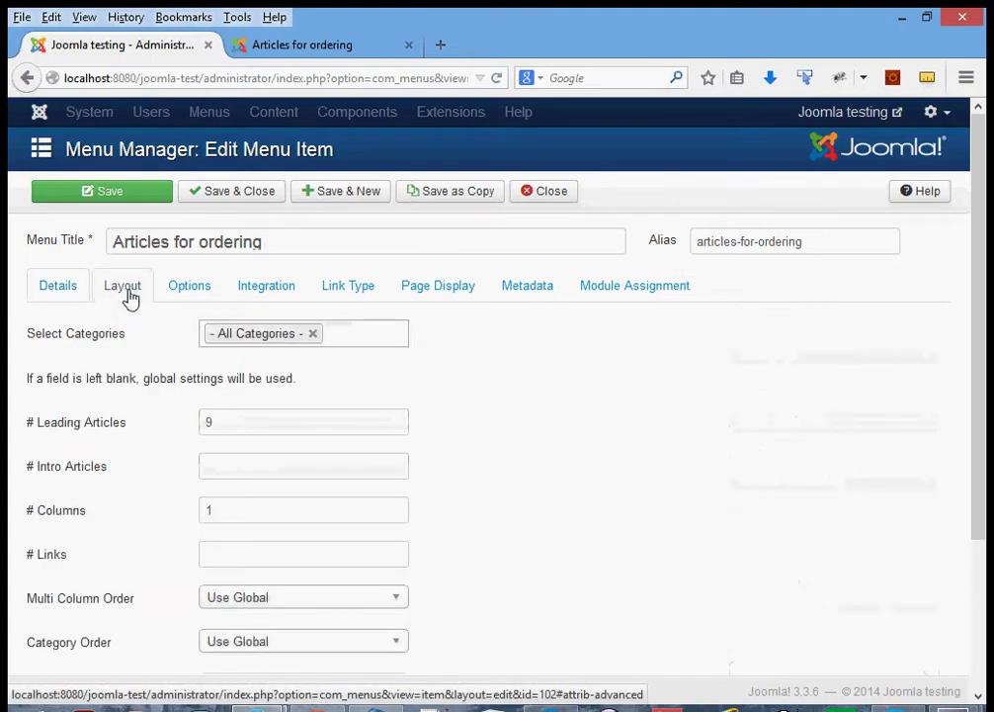
scroll(472, 431, down, 2)
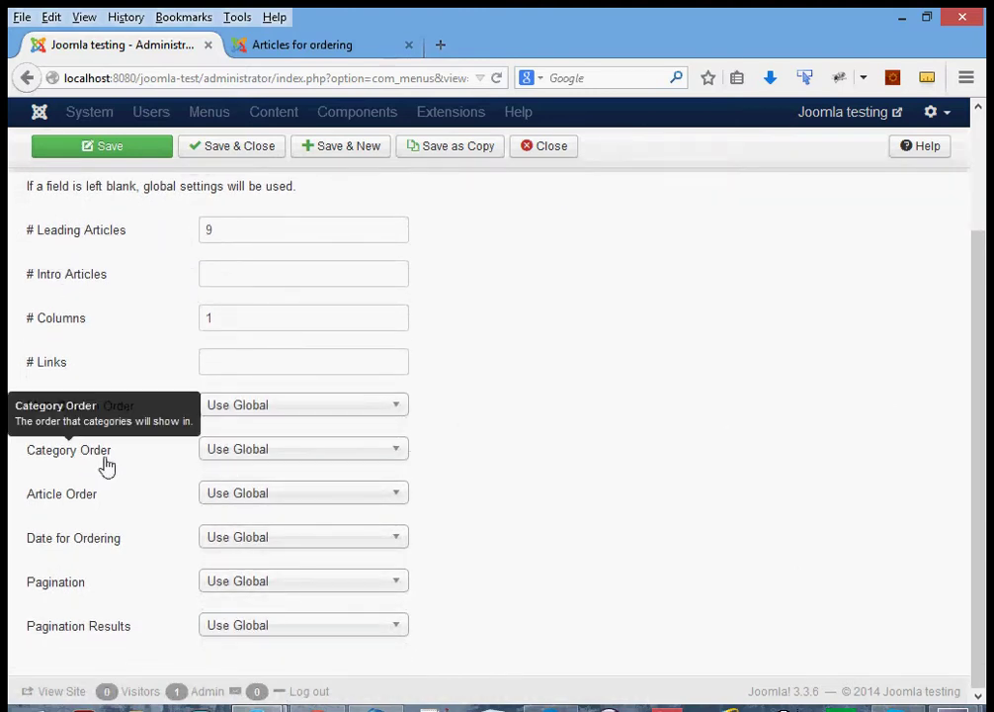
mouse_move(95, 504)
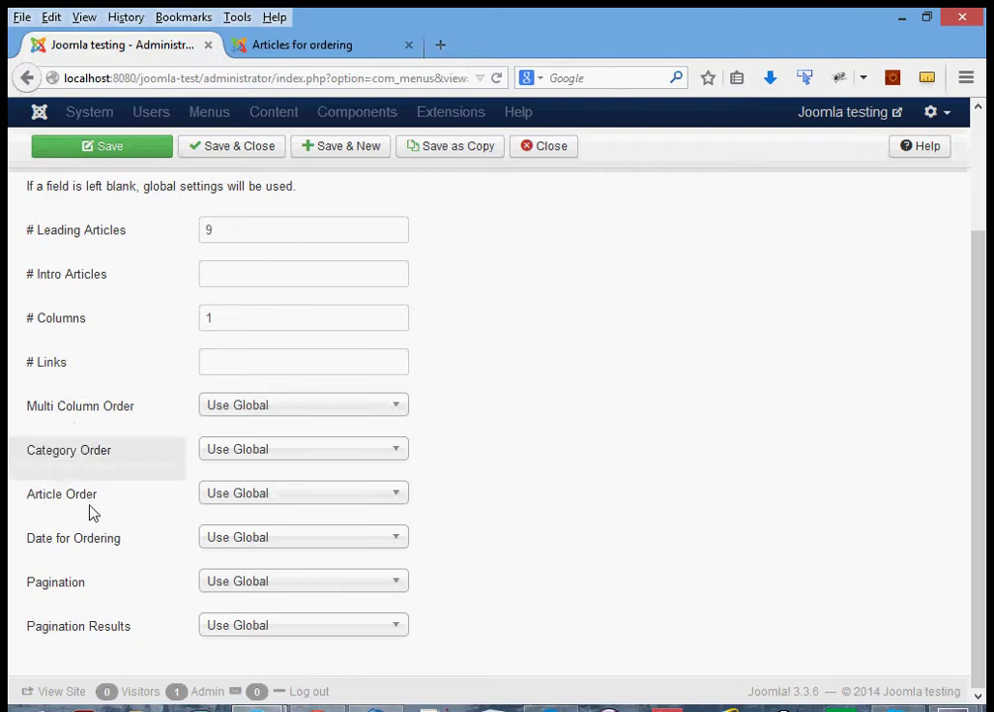
scroll(485, 490, up, 3)
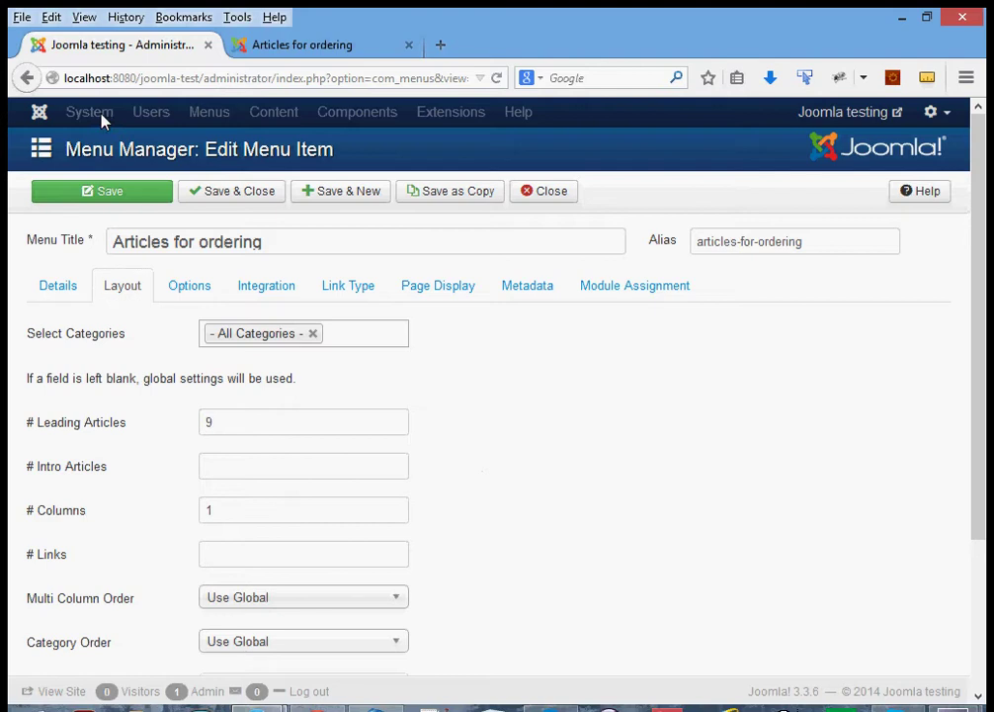
click(540, 202)
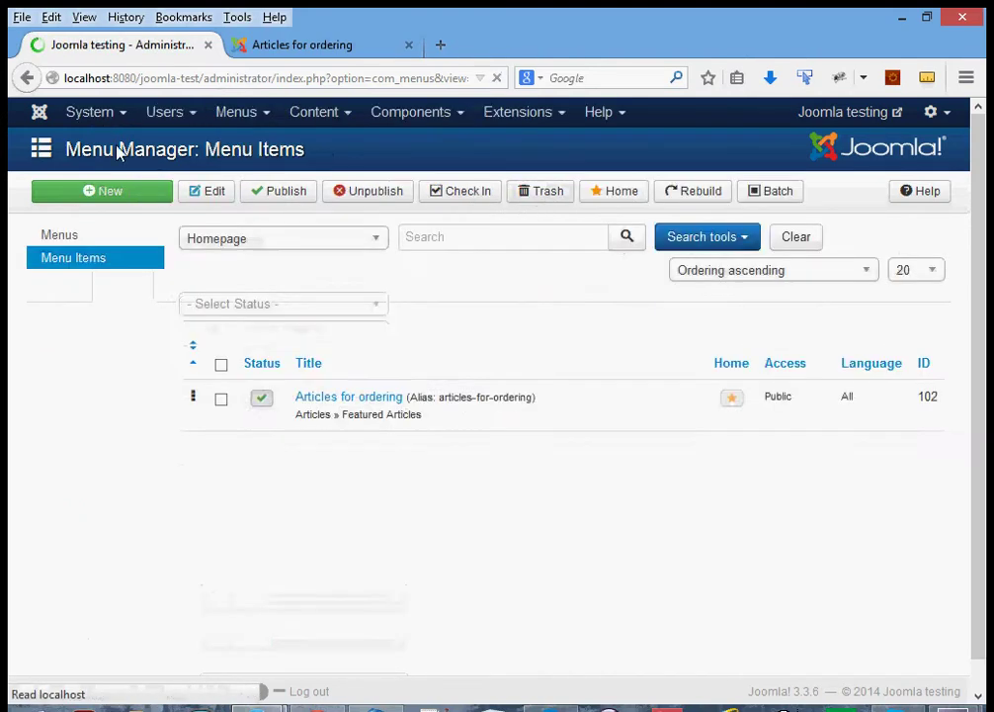
- Open the global configuration for Articles and display its Shared Options
click(111, 116)
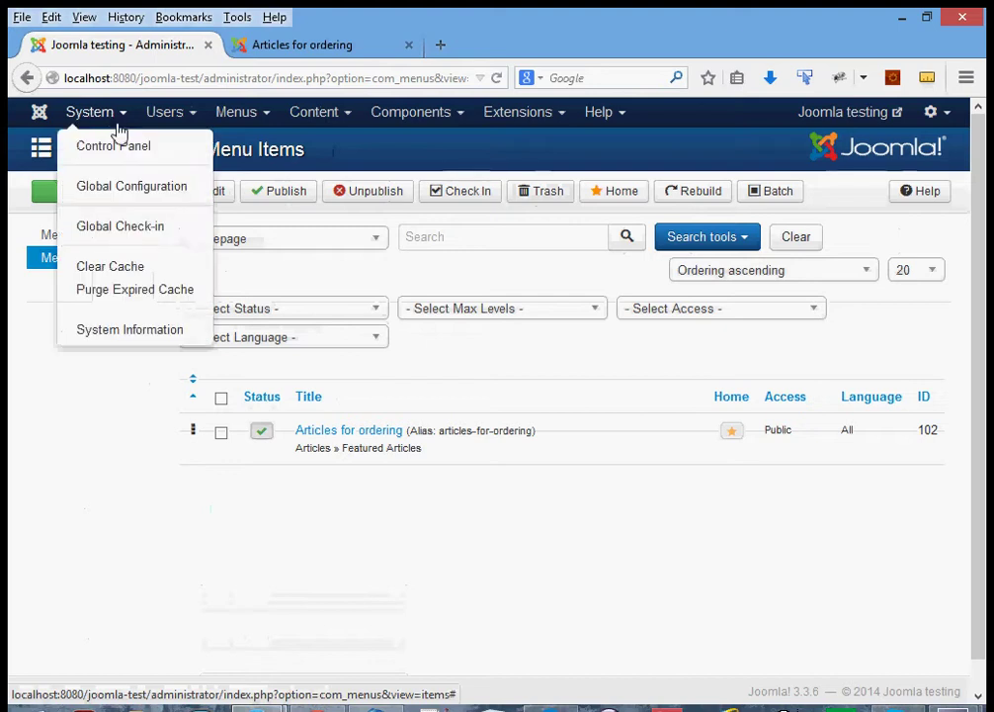
click(126, 187)
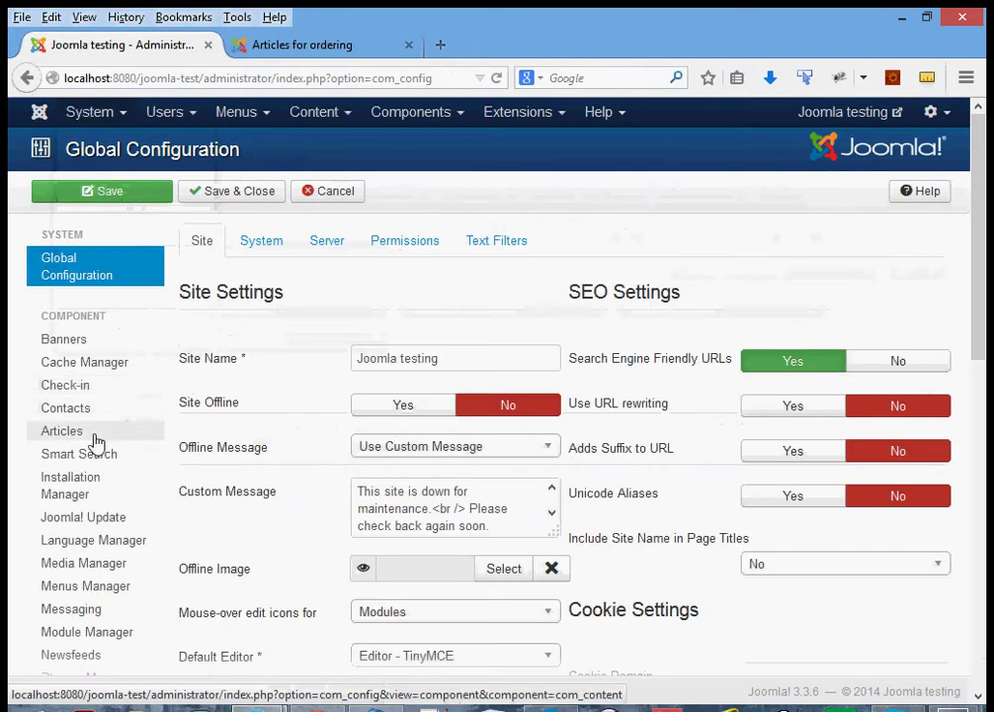
click(73, 436)
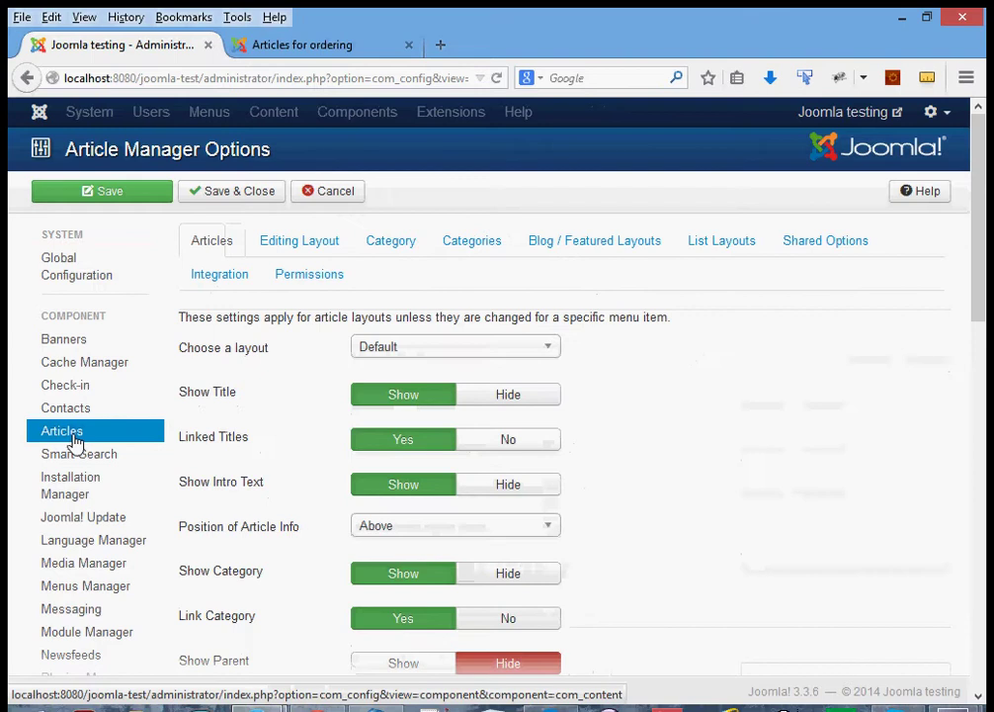
click(816, 256)
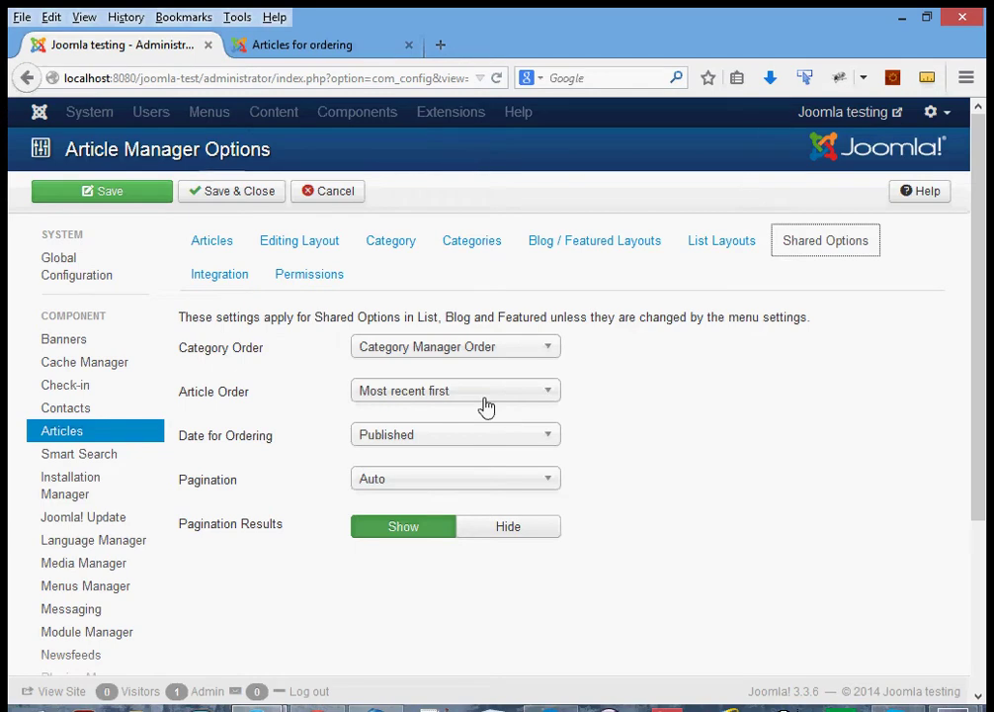
- Compare the order of categories and articles on the front page with the global Category Order and Article Order settings
click(328, 51)
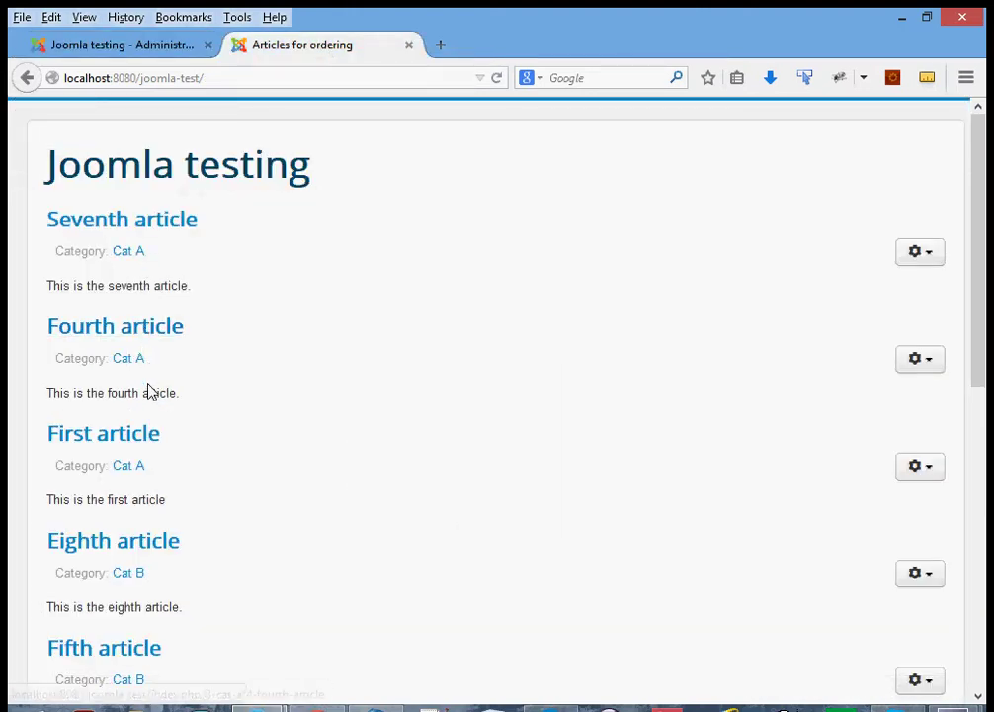
scroll(317, 459, down, 3)
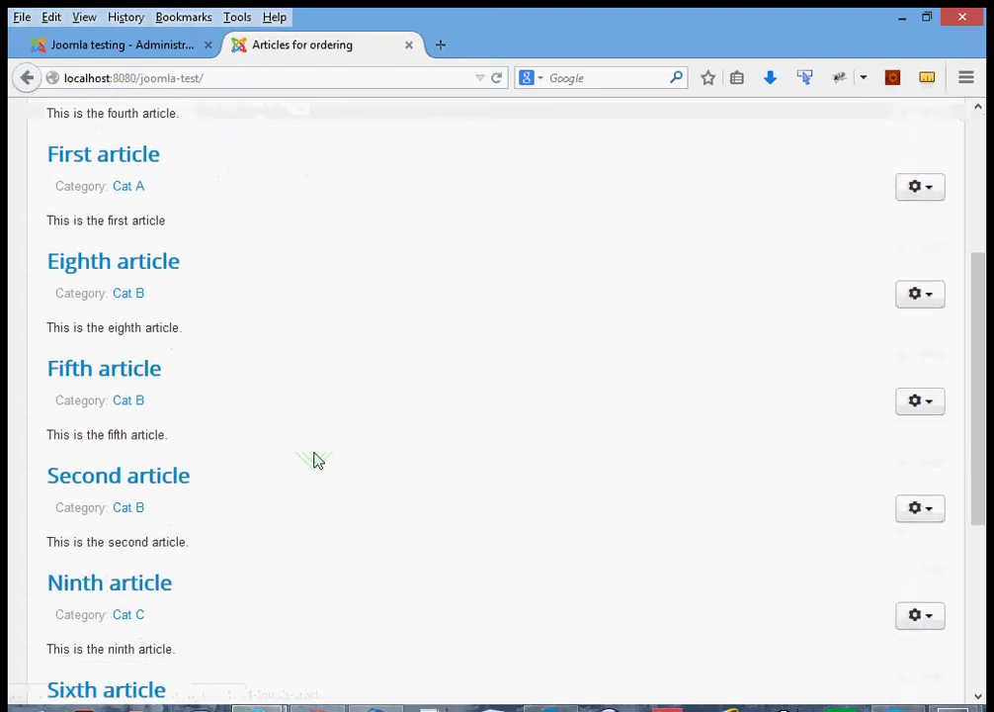
scroll(288, 488, down, 2)
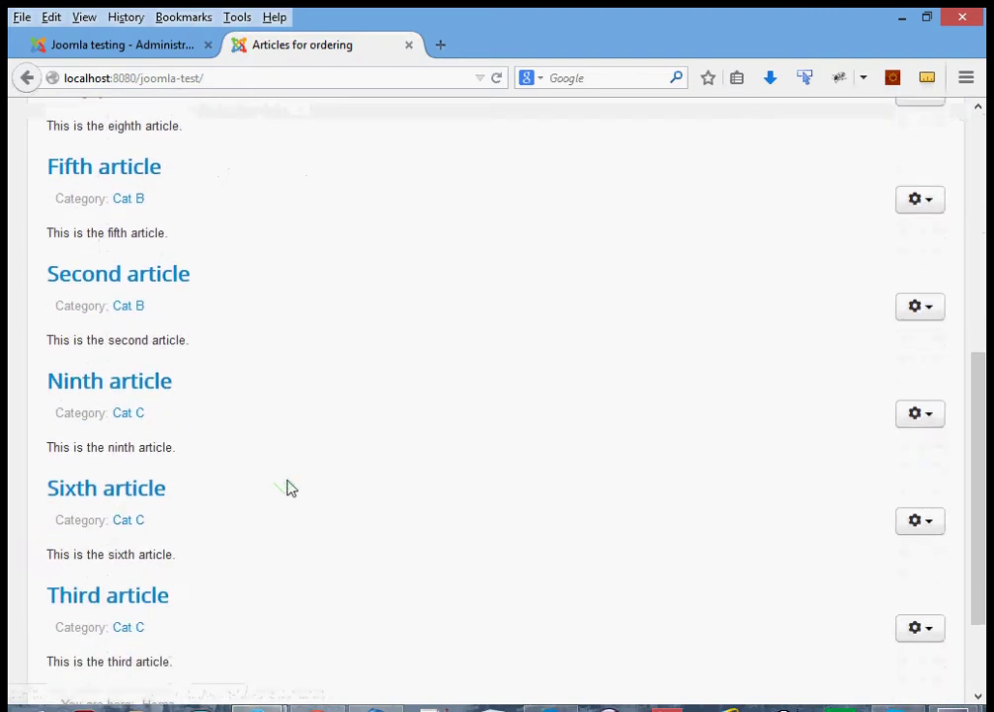
scroll(173, 497, down, 1)
click(126, 46)
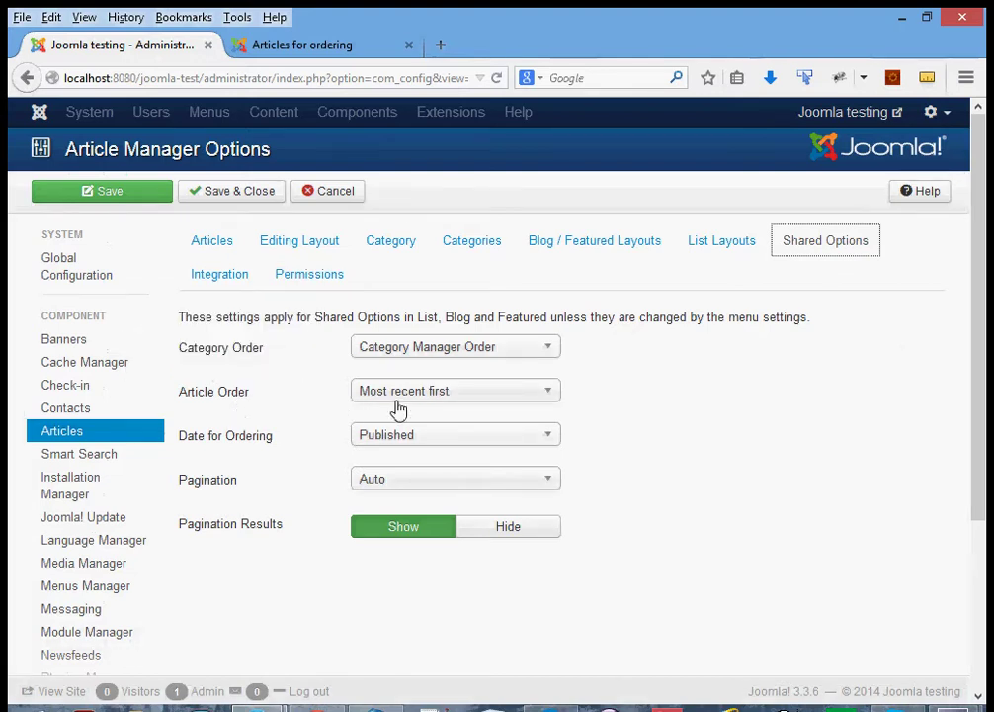
click(299, 48)
scroll(356, 369, down, 2)
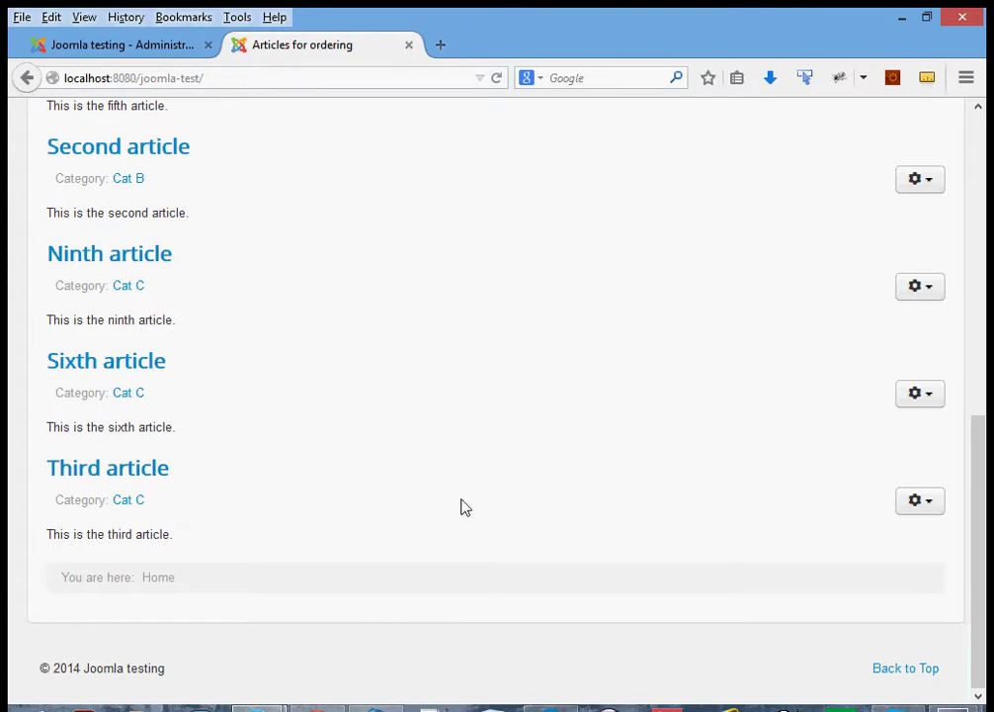
scroll(367, 324, up, 4)
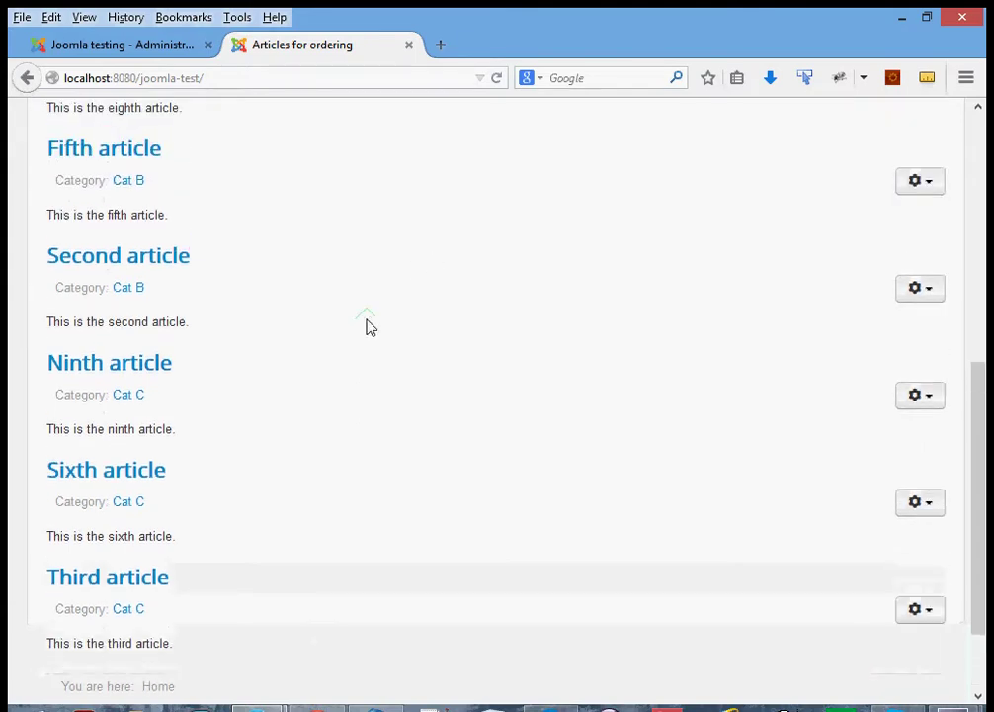
scroll(367, 324, up, 6)
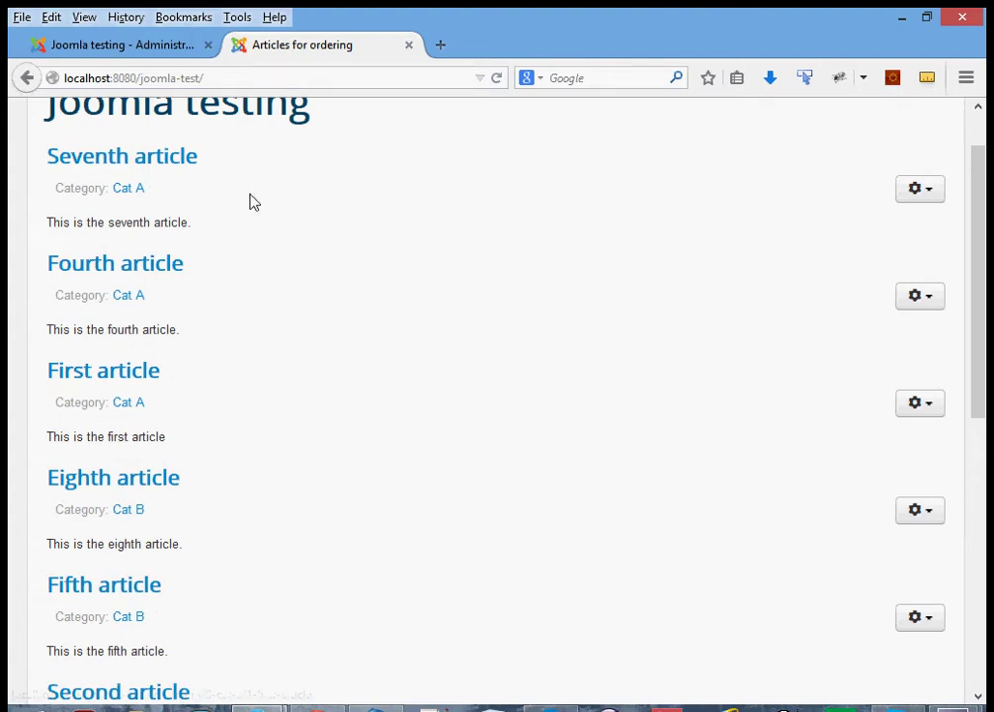
- In the Articles shared options, set Category Order to Title Reverse Alphabetical and Article Order to Title Alphabetical, and save
click(143, 45)
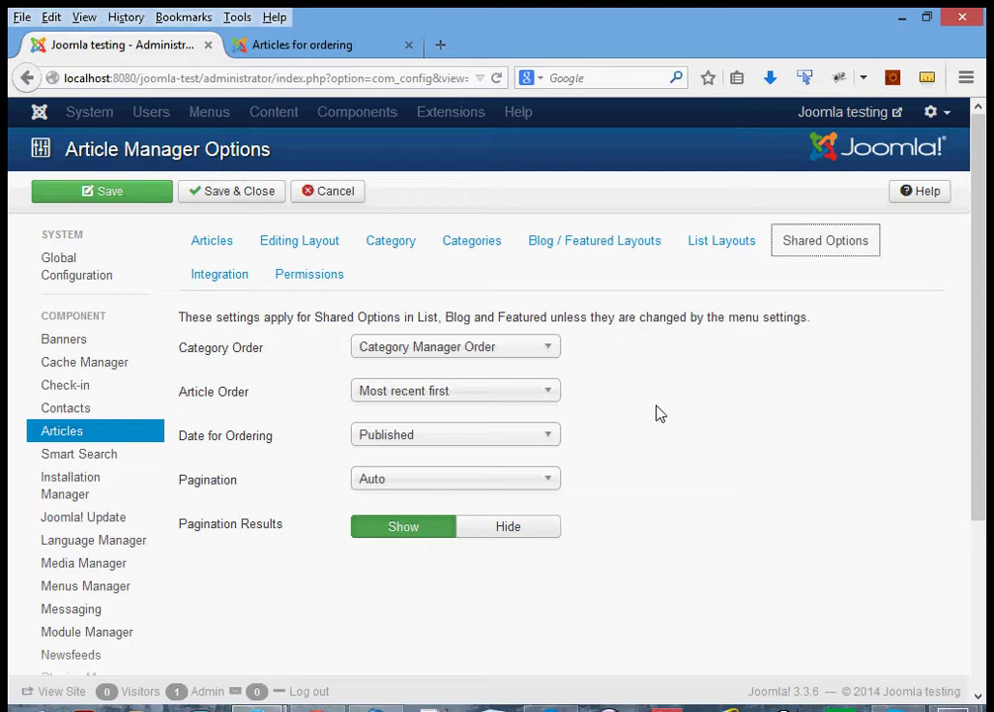
click(546, 356)
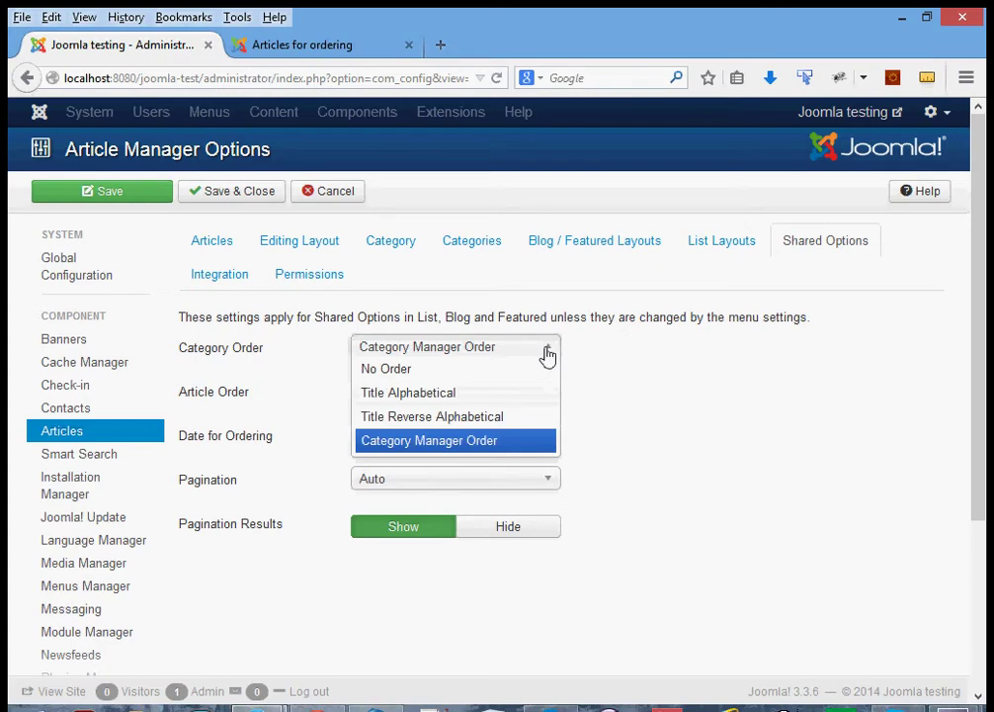
click(482, 419)
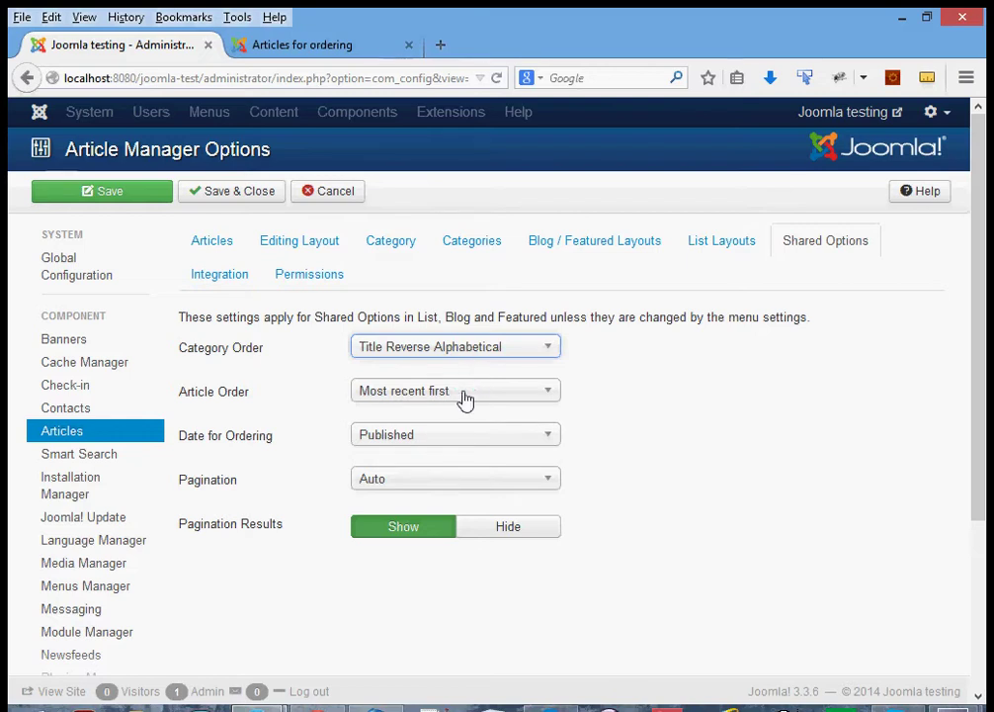
click(466, 398)
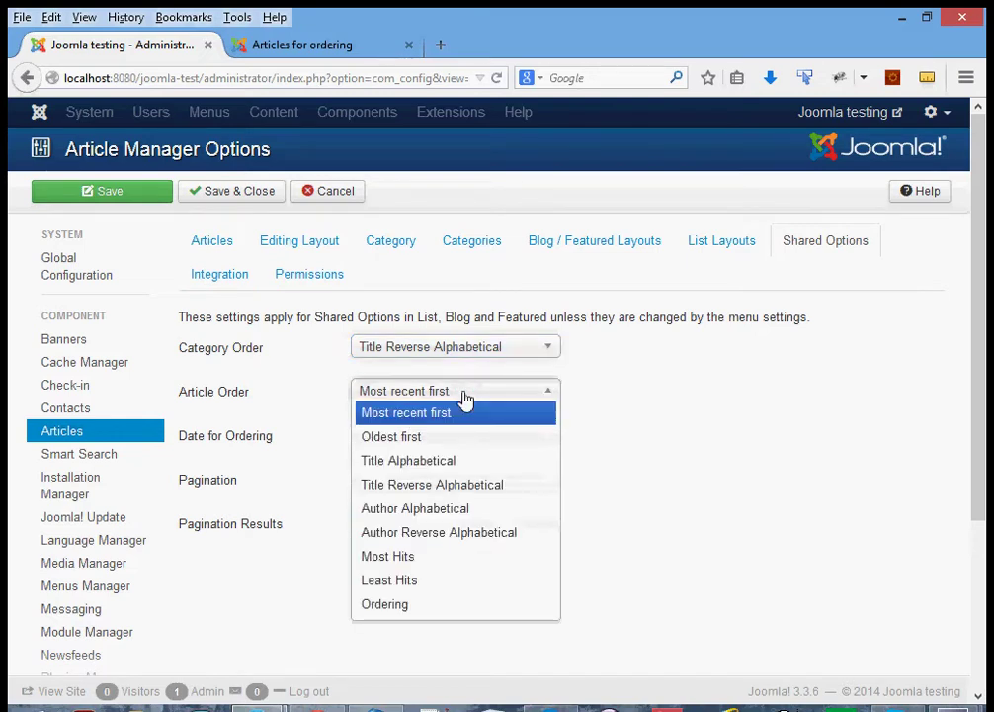
click(460, 462)
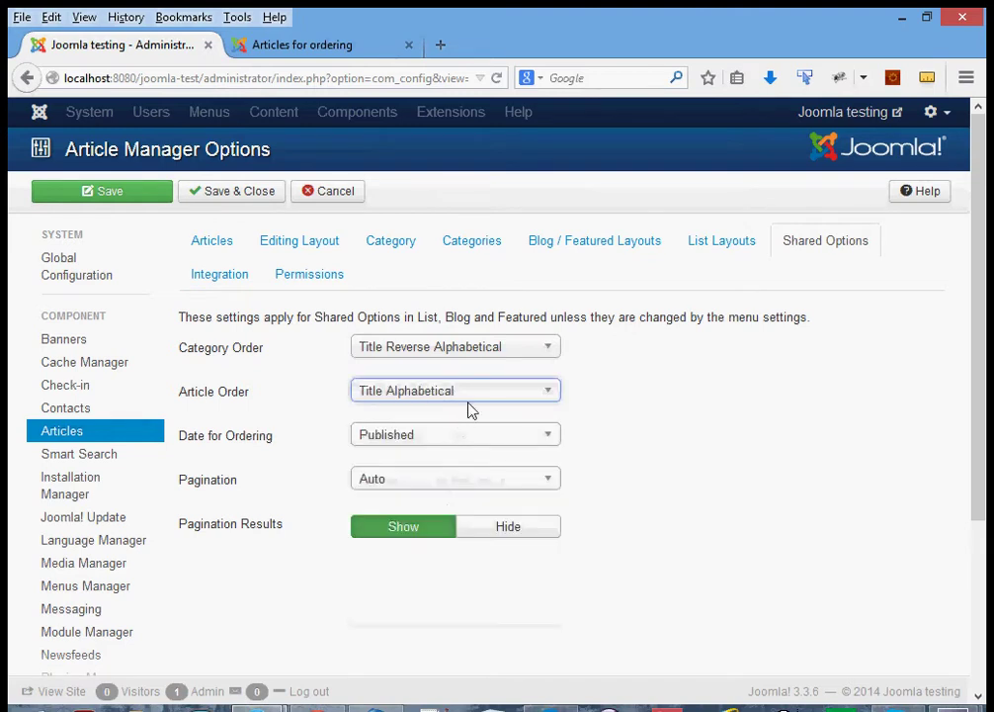
click(137, 197)
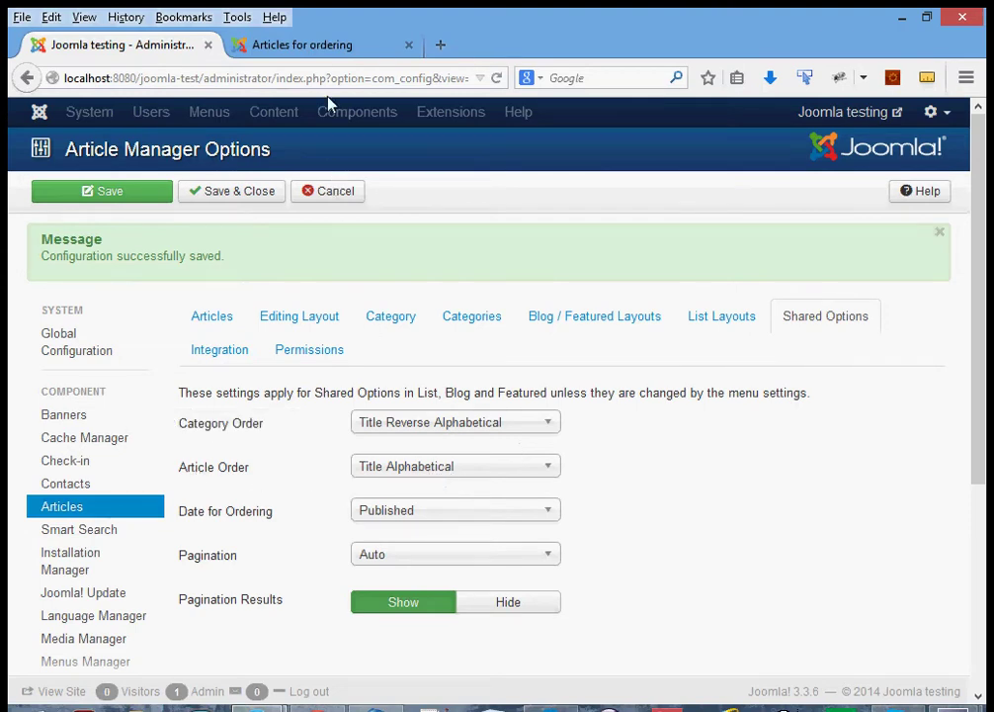
- Reload the front page and examine the order of the categories and of the articles within each category
click(319, 44)
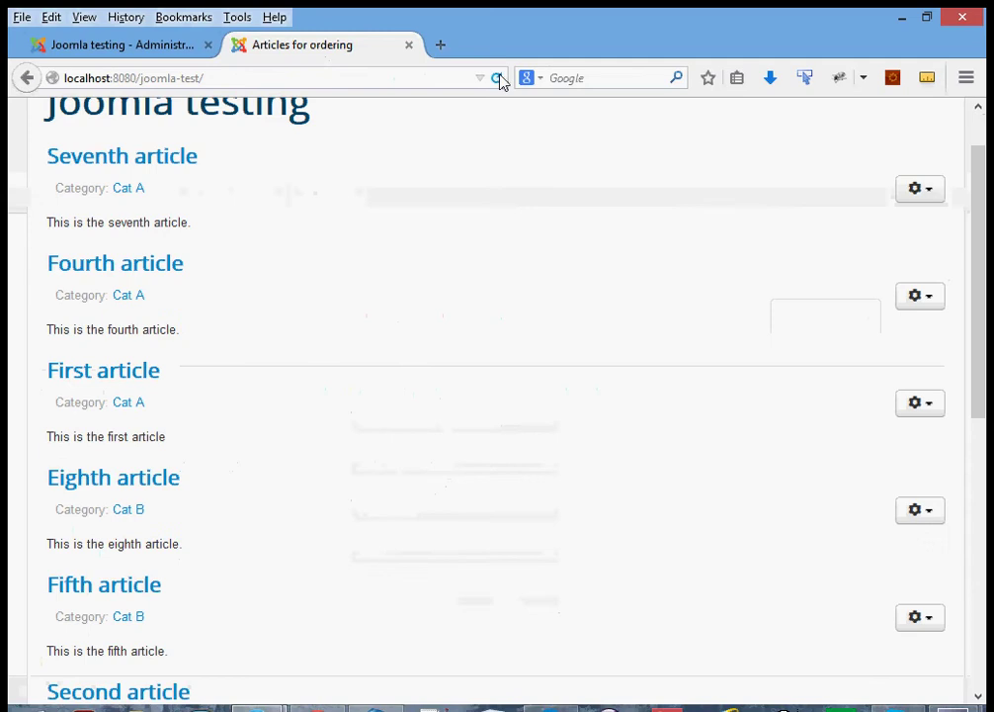
click(497, 78)
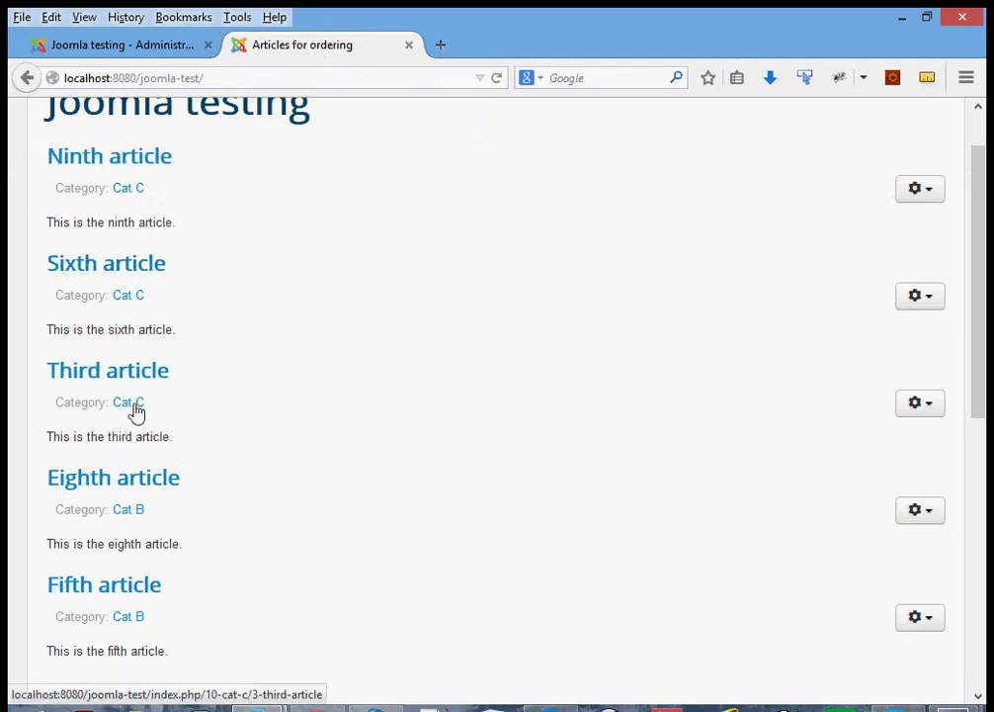
scroll(146, 422, down, 4)
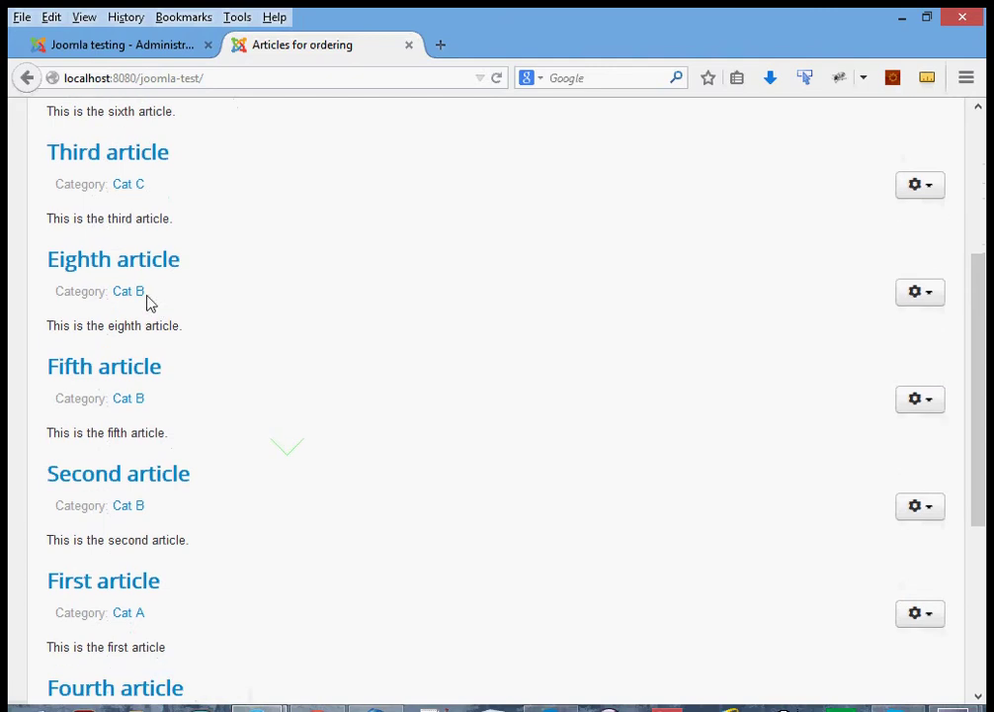
scroll(356, 476, down, 2)
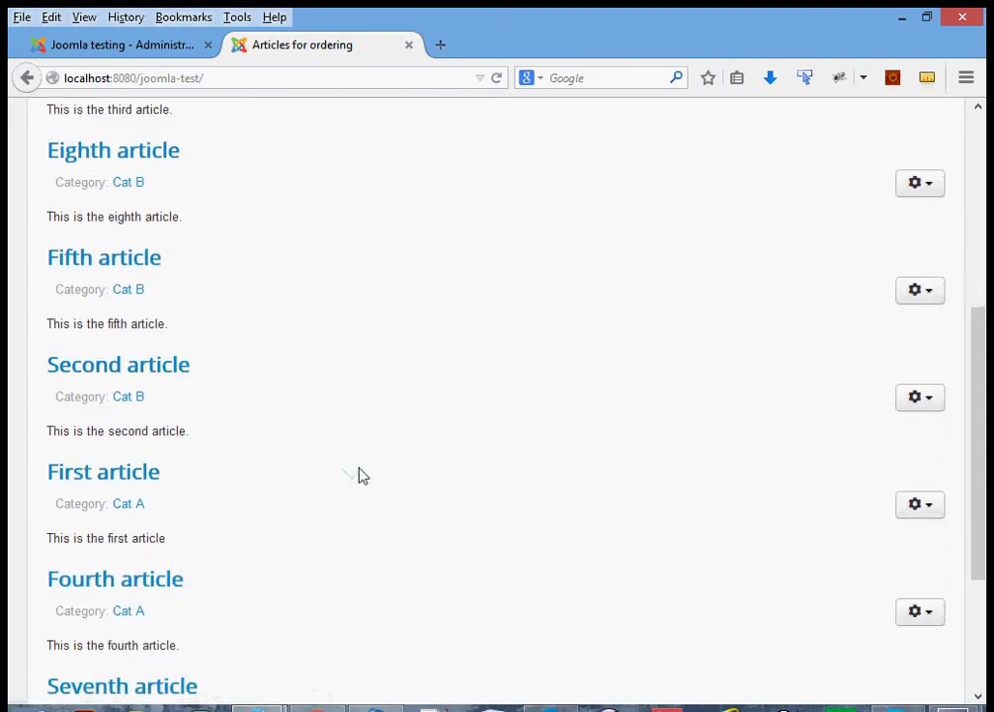
scroll(406, 527, up, 7)
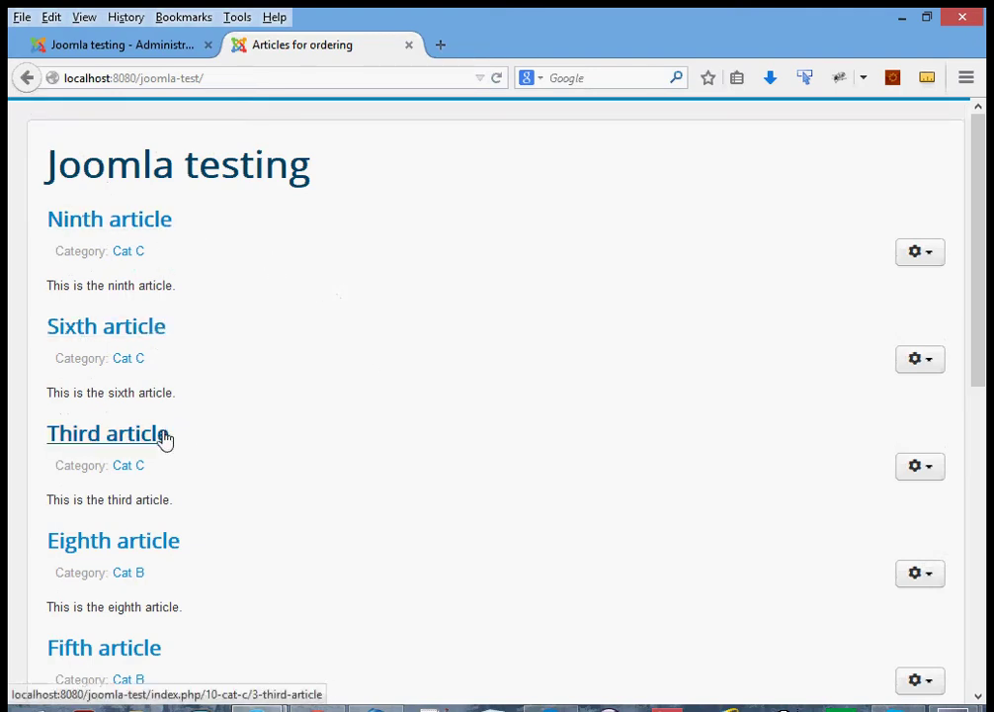
scroll(380, 442, down, 2)
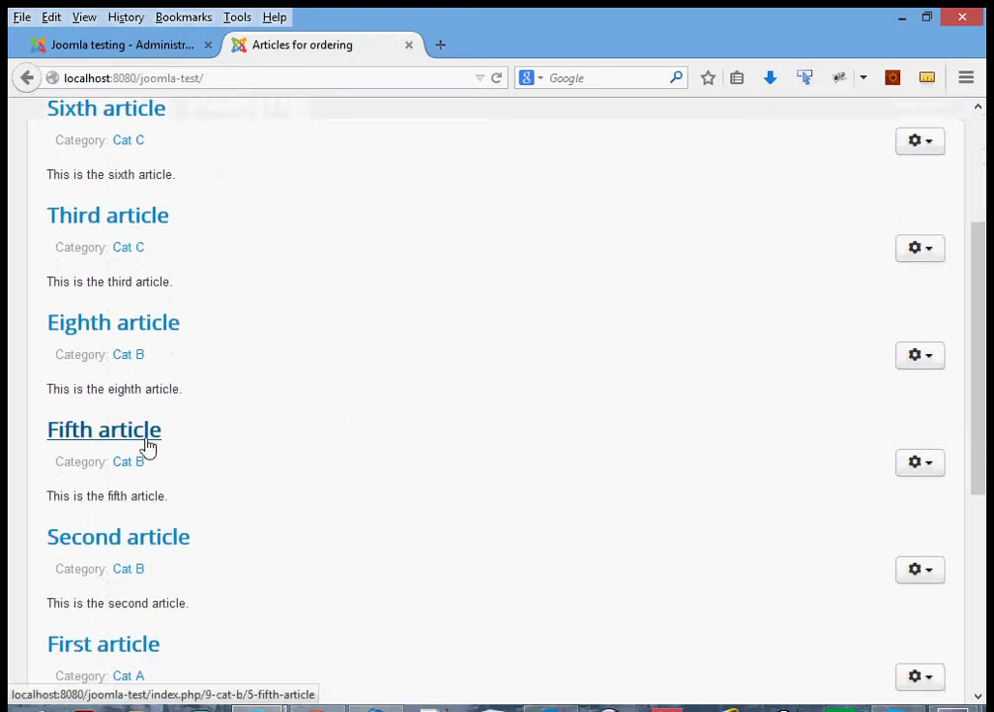
scroll(472, 496, down, 3)
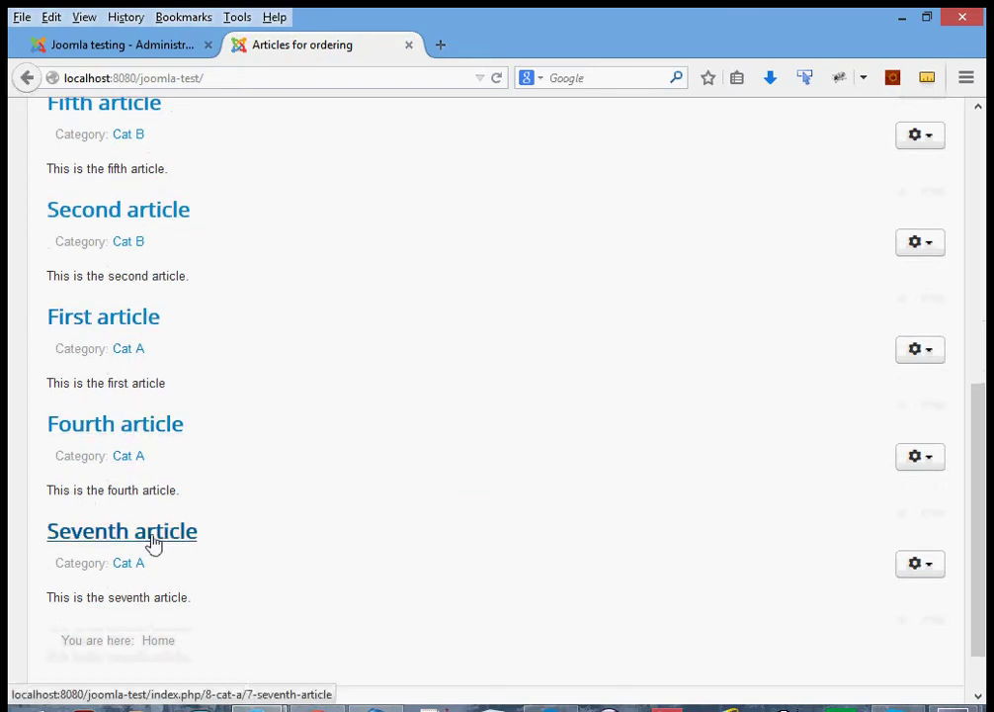
scroll(384, 395, up, 5)
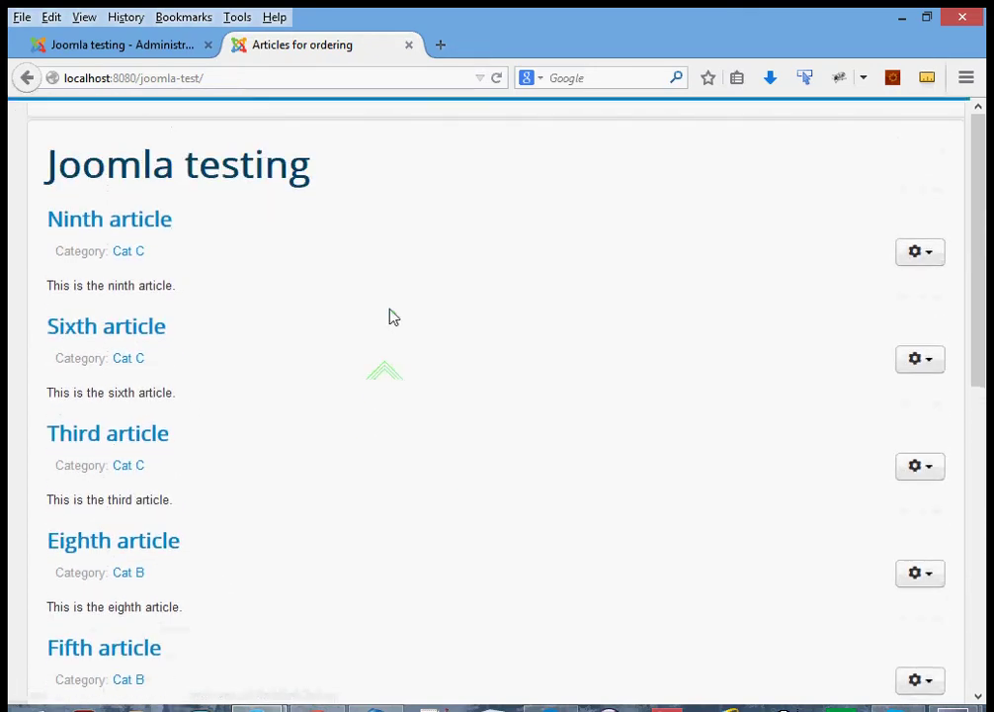
- Set the shared Category Order to No Order, save the configuration, and return to the front page tab
click(155, 49)
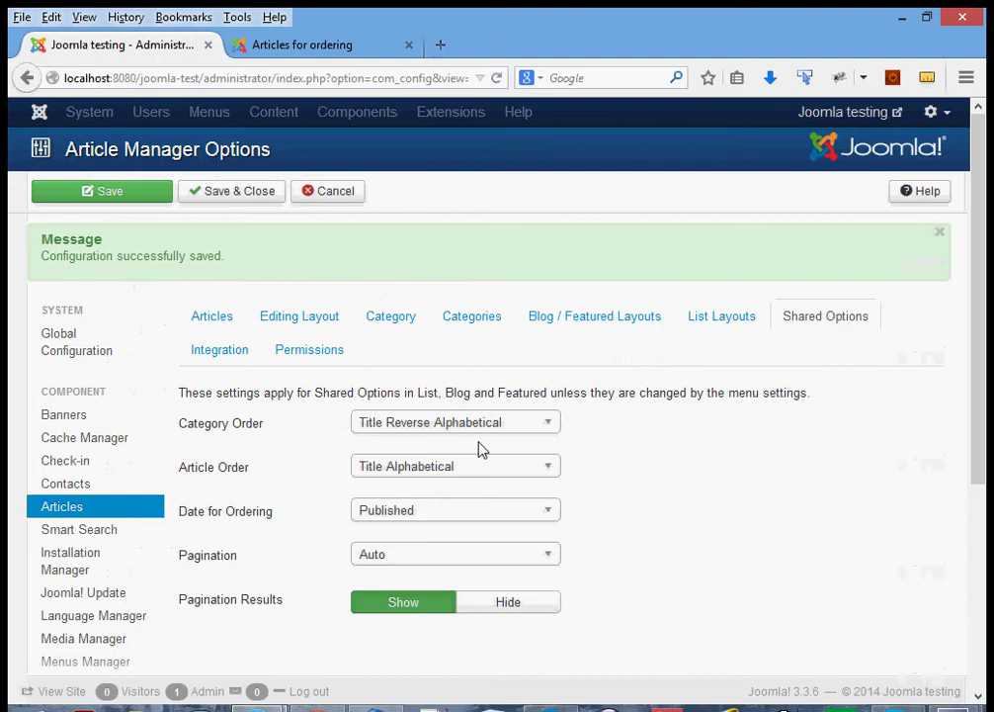
click(502, 432)
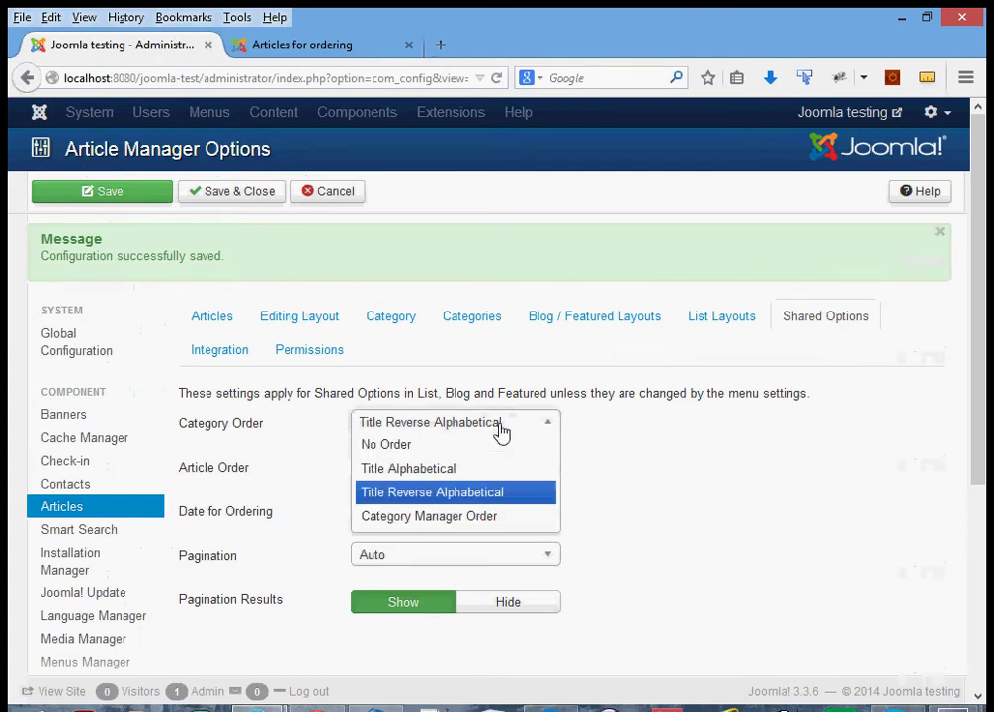
click(420, 446)
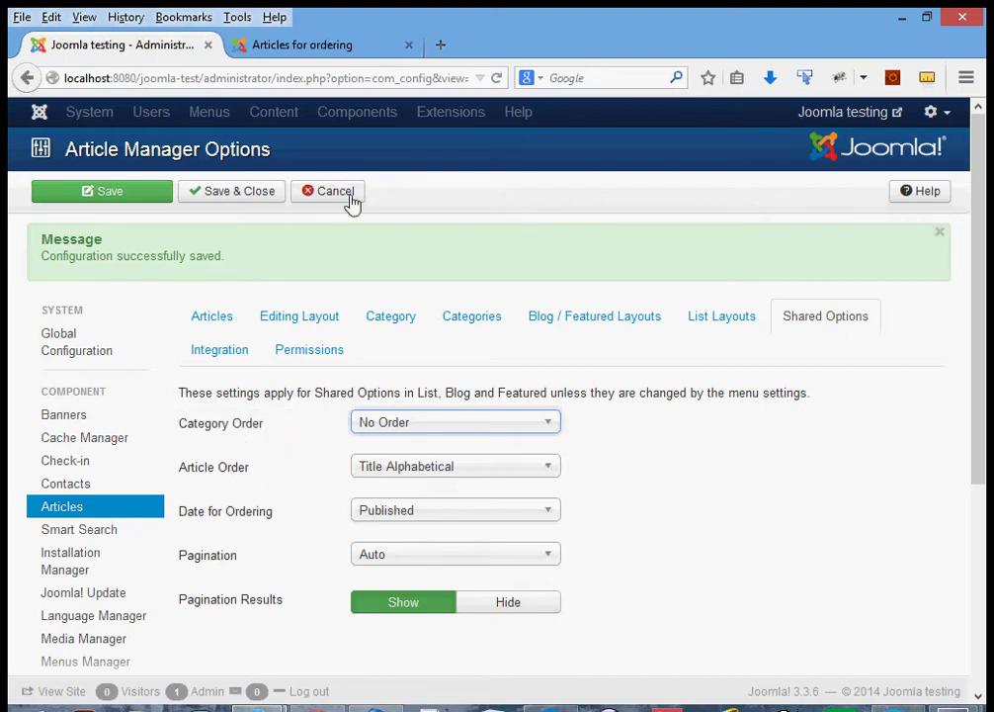
click(124, 200)
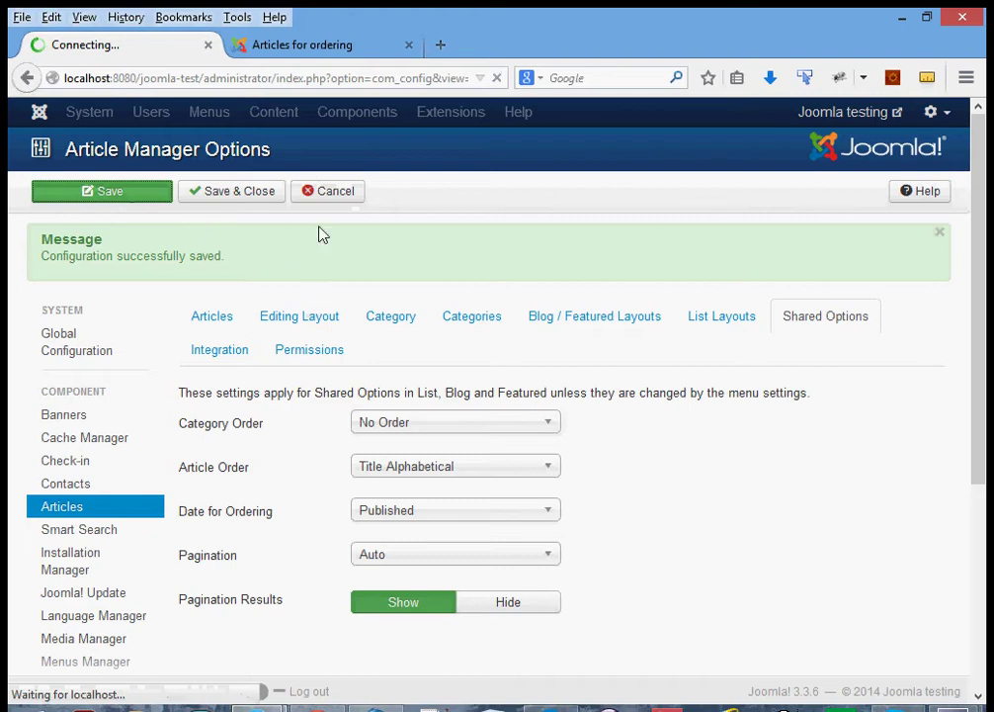
click(318, 47)
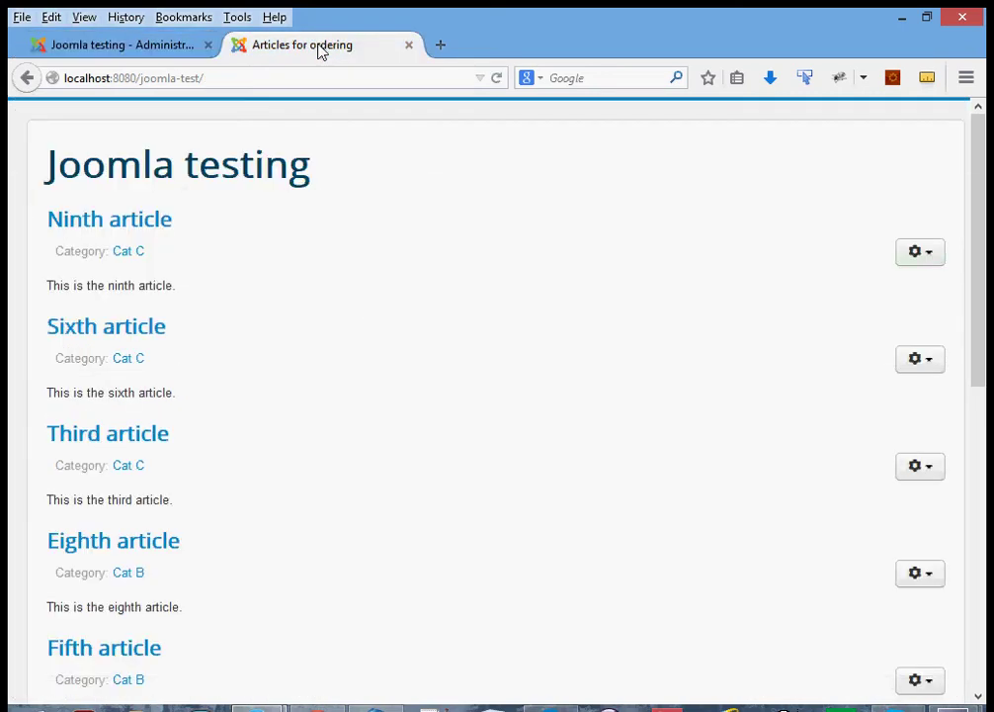
- Reload the front page and examine how the articles are arranged when no category order applies
click(497, 78)
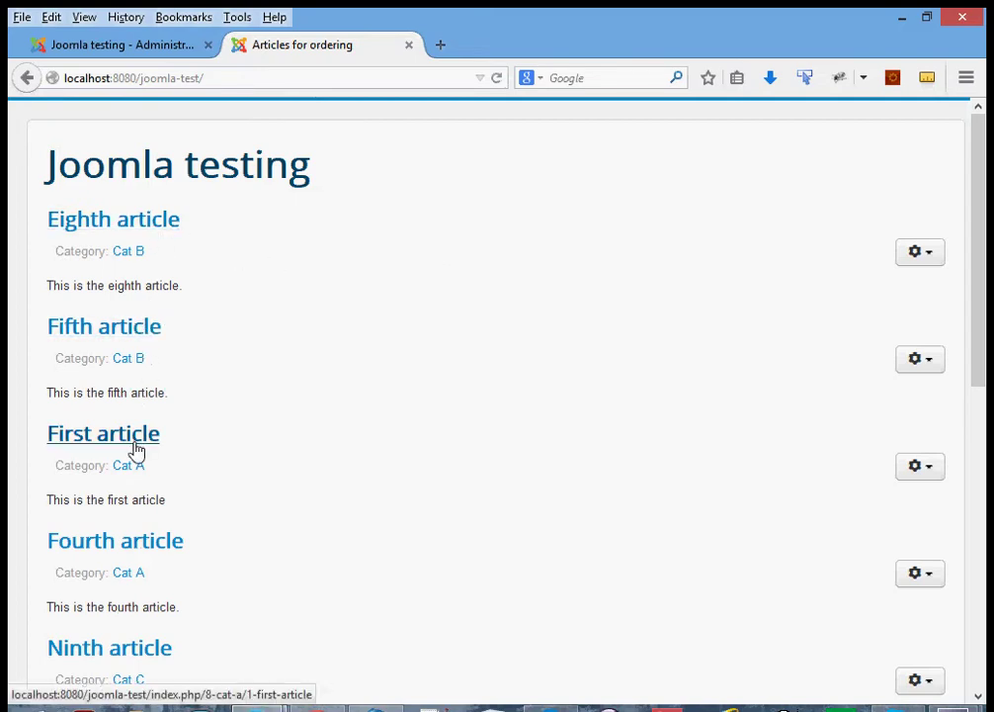
scroll(317, 455, down, 5)
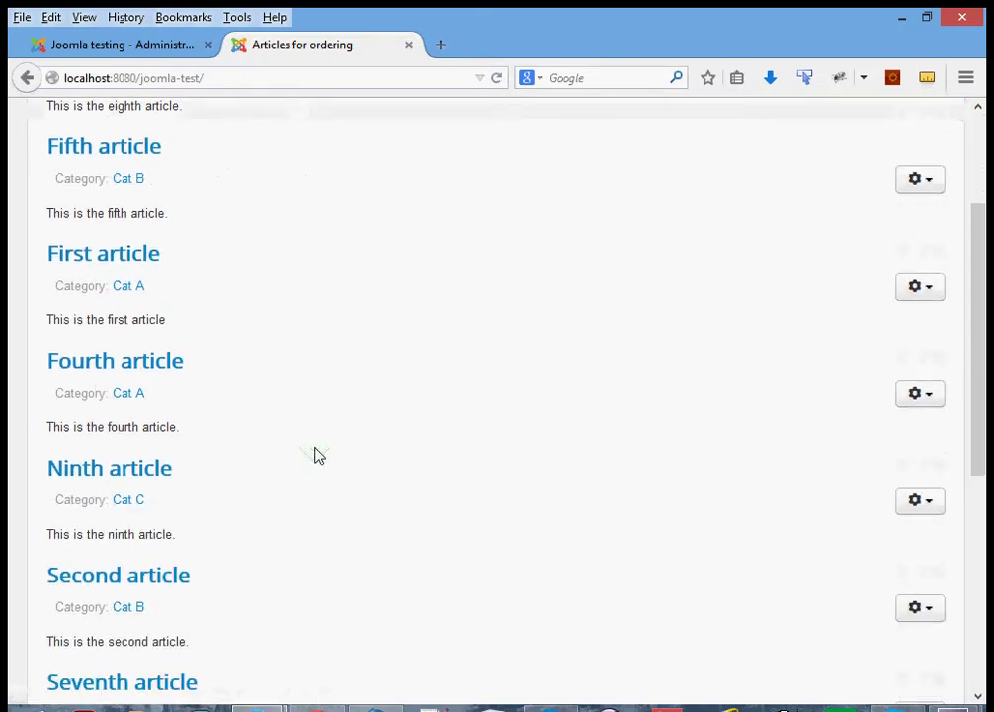
scroll(317, 455, down, 5)
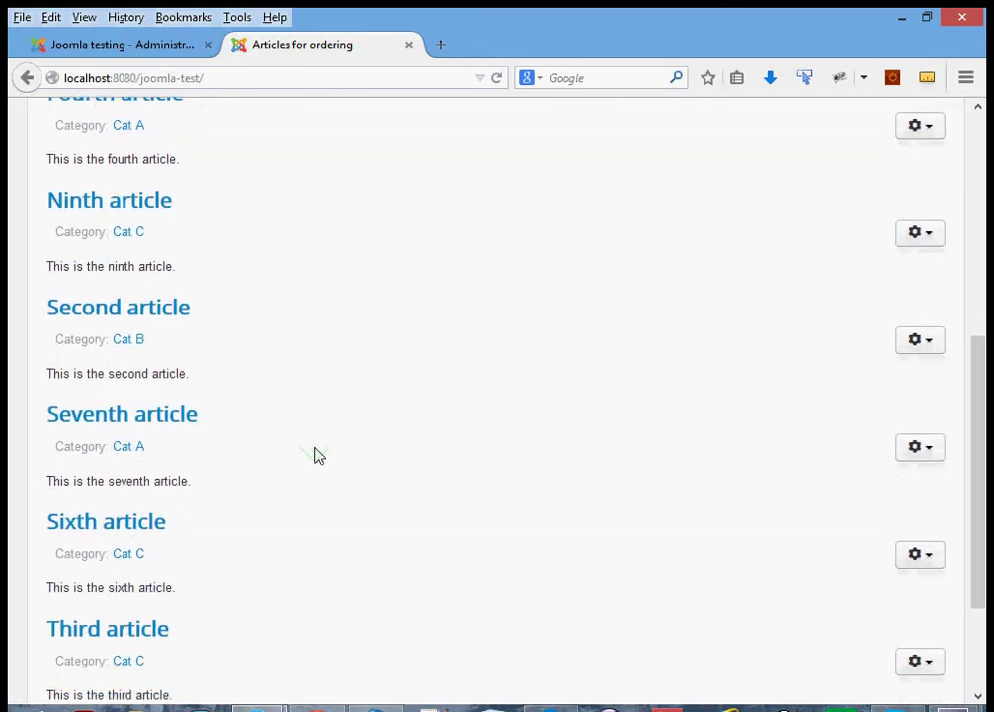
scroll(316, 455, down, 1)
scroll(315, 450, up, 8)
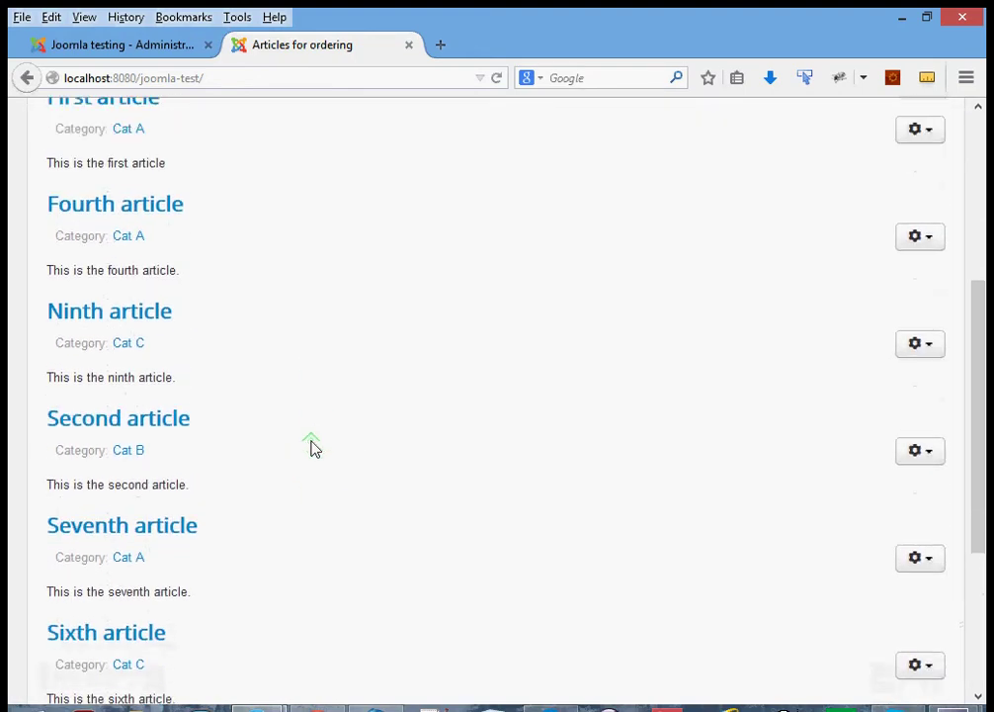
scroll(314, 448, up, 3)
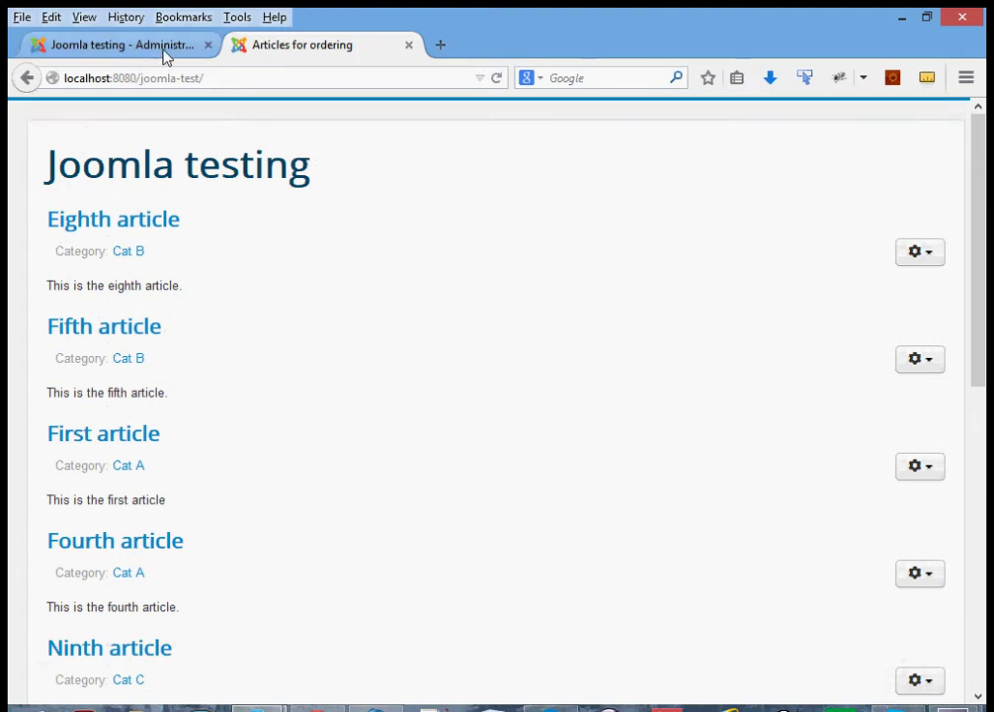
- Set the shared Category Order to Category Manager Order and Article Order to Most recent first, save and close, and reload the front page
click(196, 48)
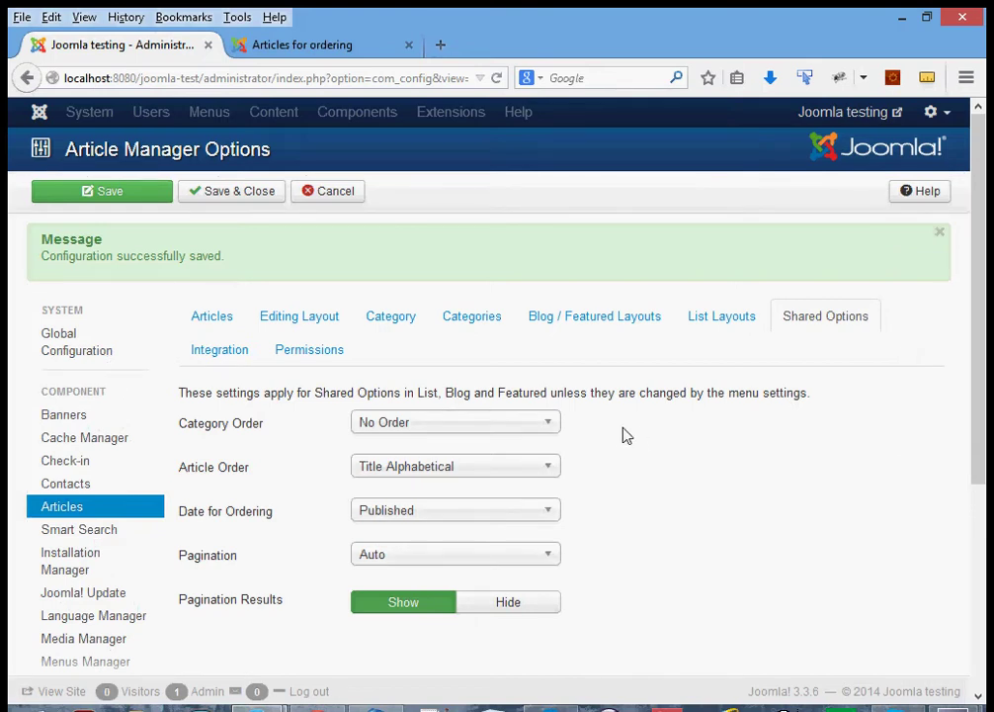
click(545, 433)
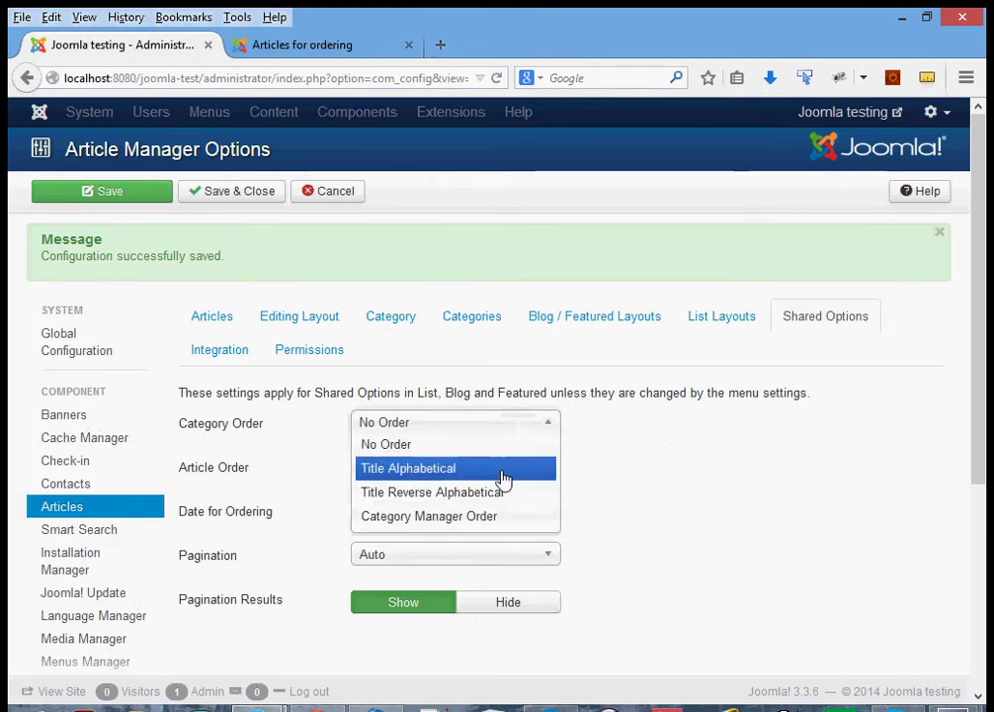
click(496, 521)
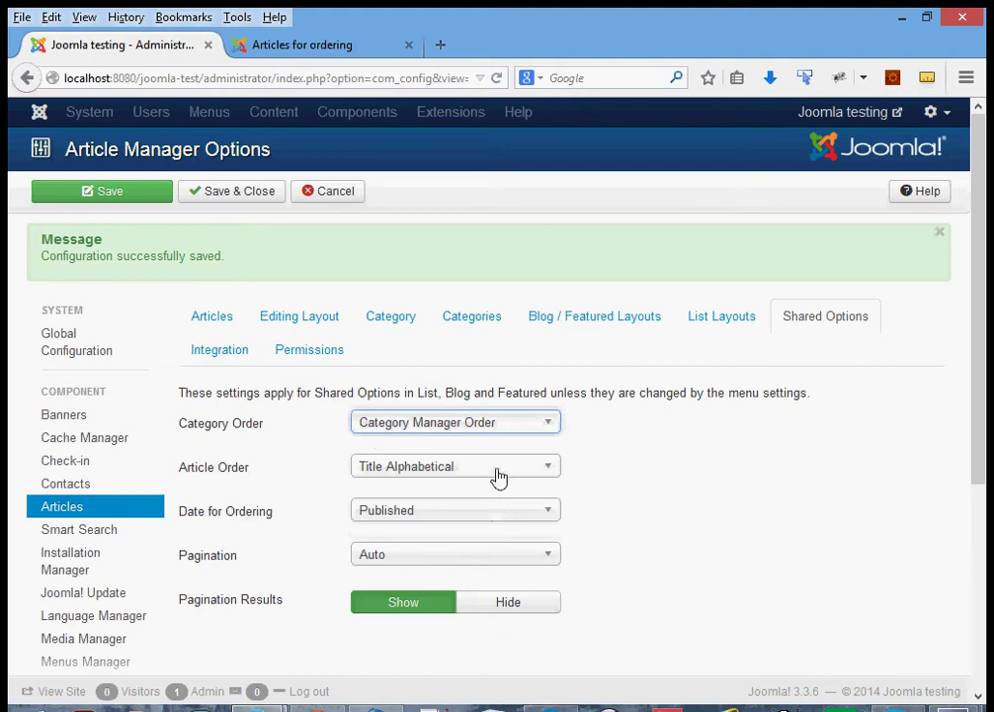
click(498, 477)
click(472, 489)
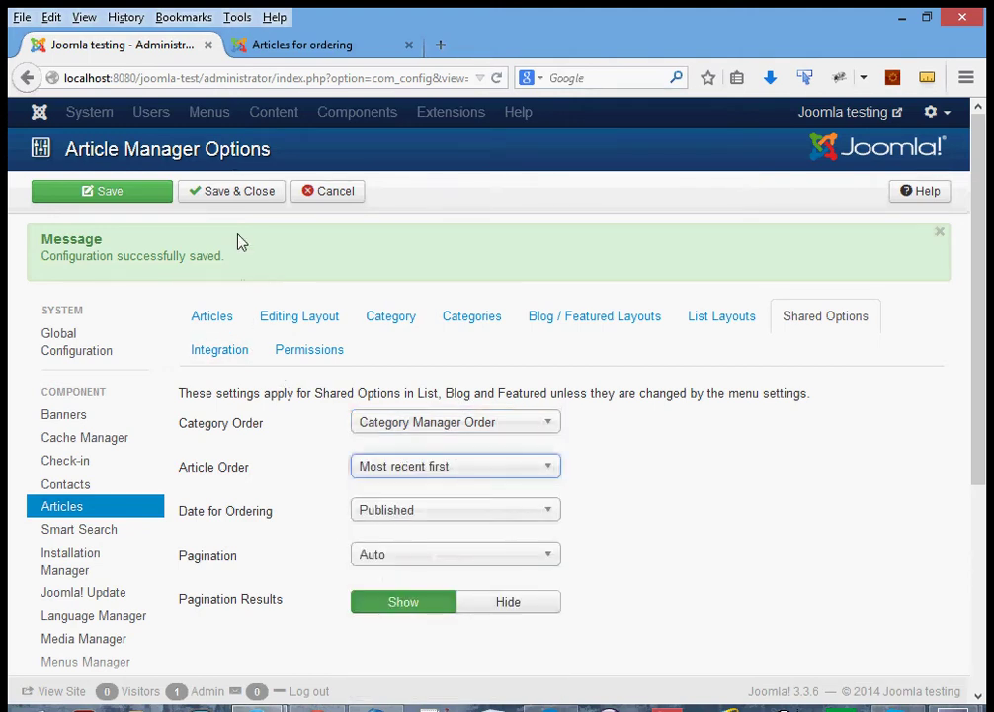
click(235, 194)
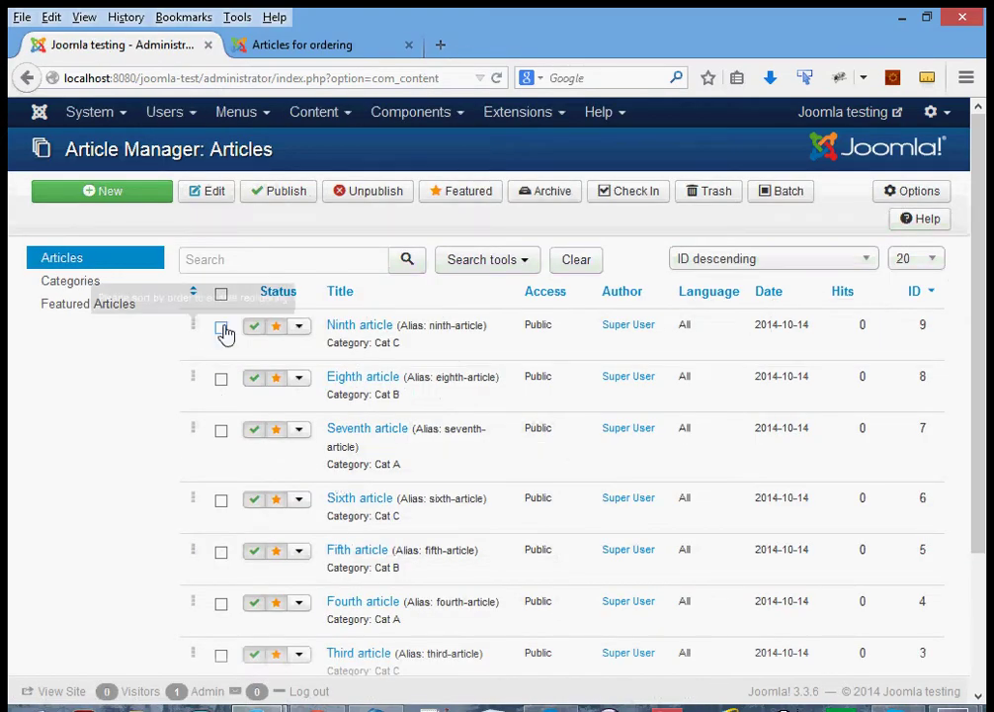
click(303, 47)
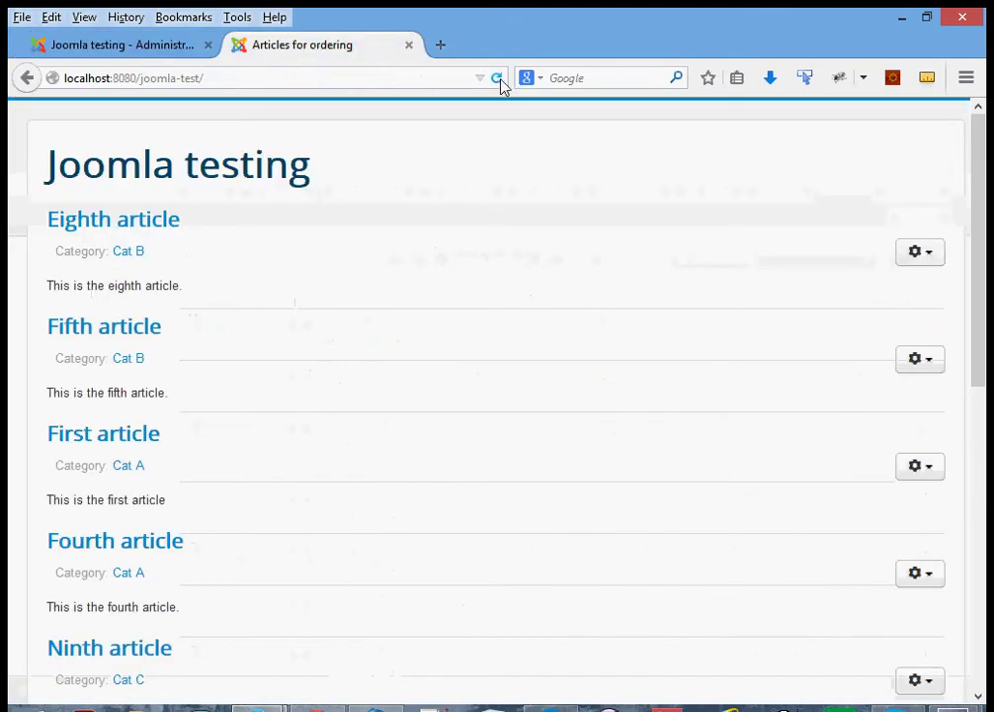
click(498, 79)
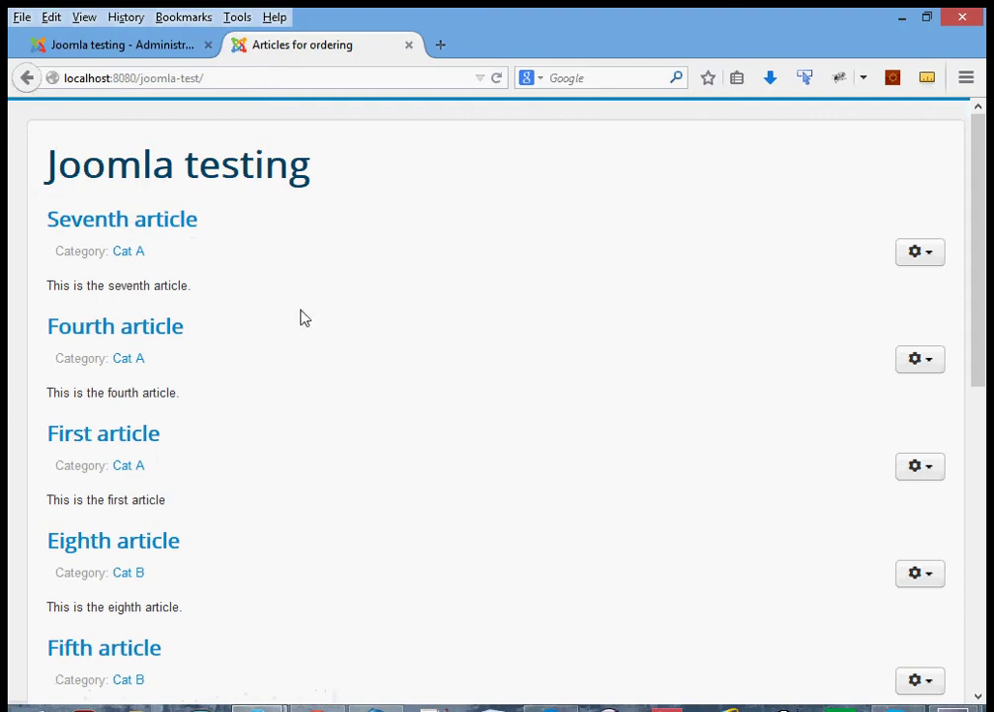
- Open the layout settings of the Articles for ordering item in the Homepage menu
click(99, 49)
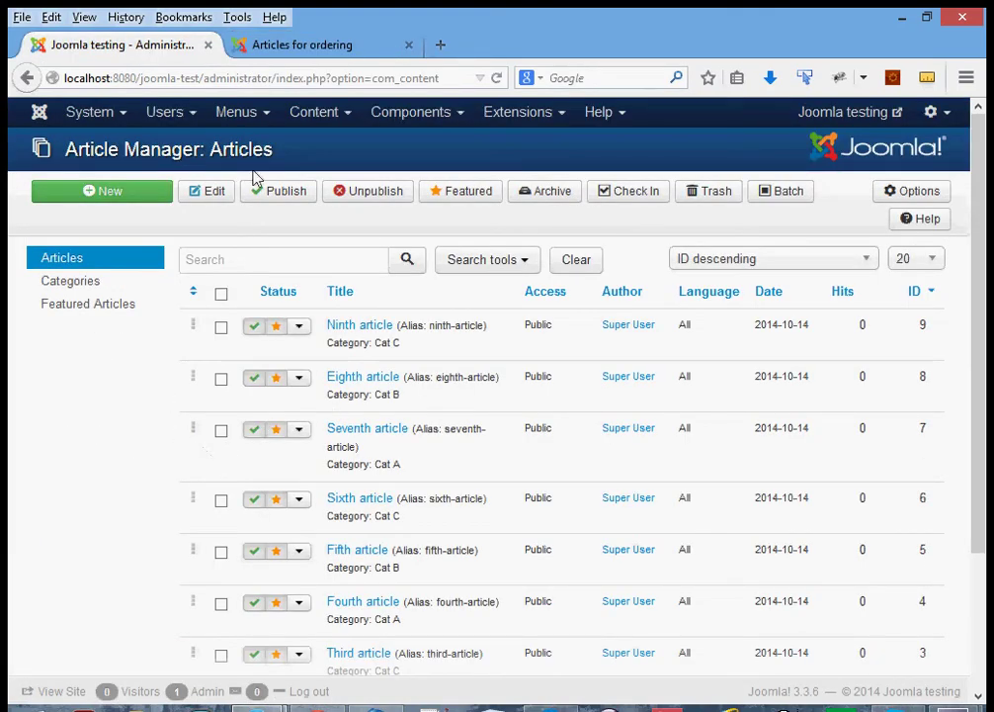
click(259, 116)
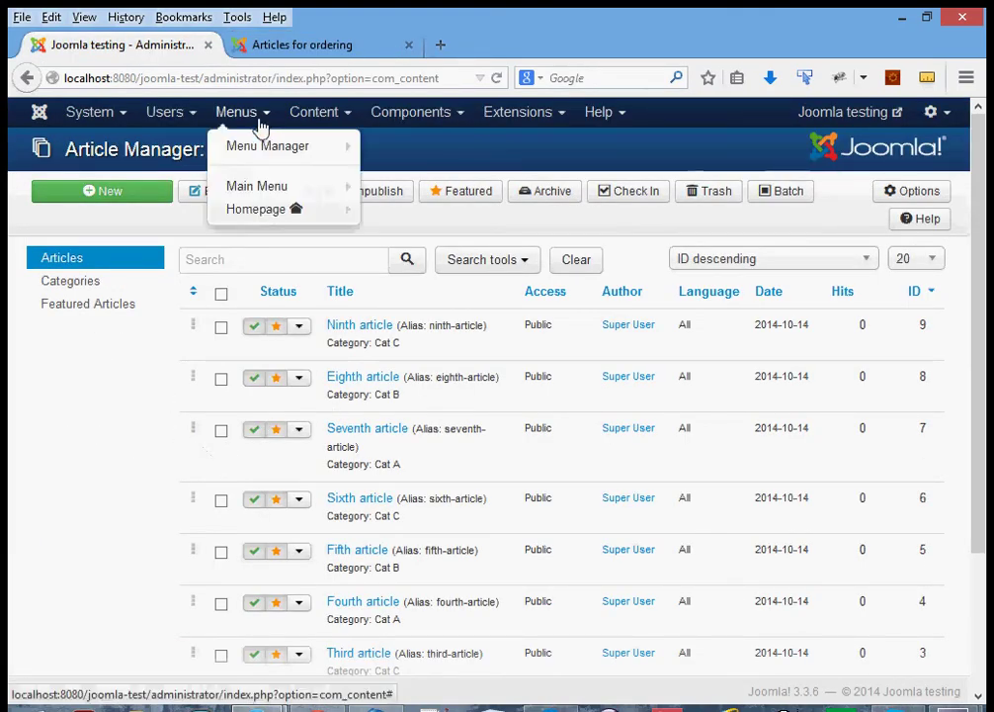
click(255, 210)
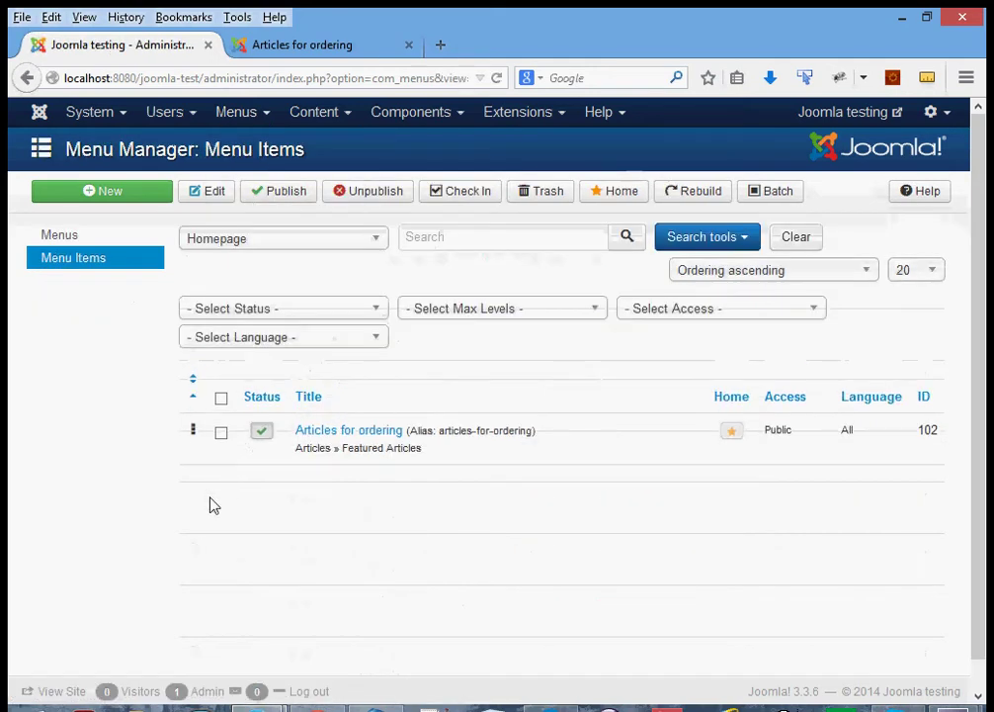
click(341, 431)
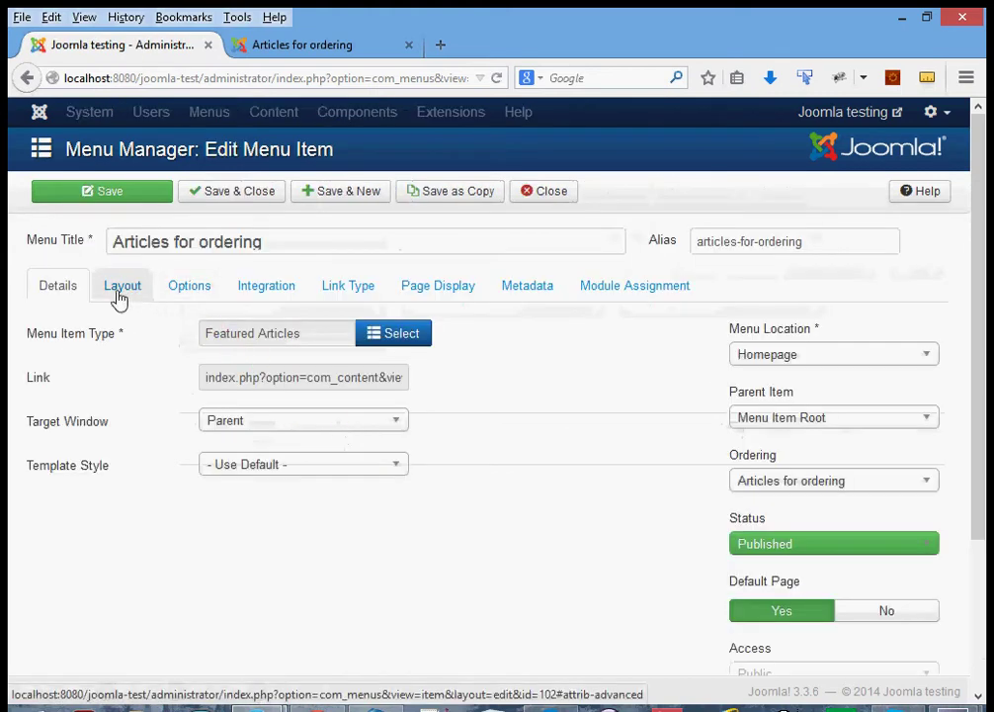
click(128, 296)
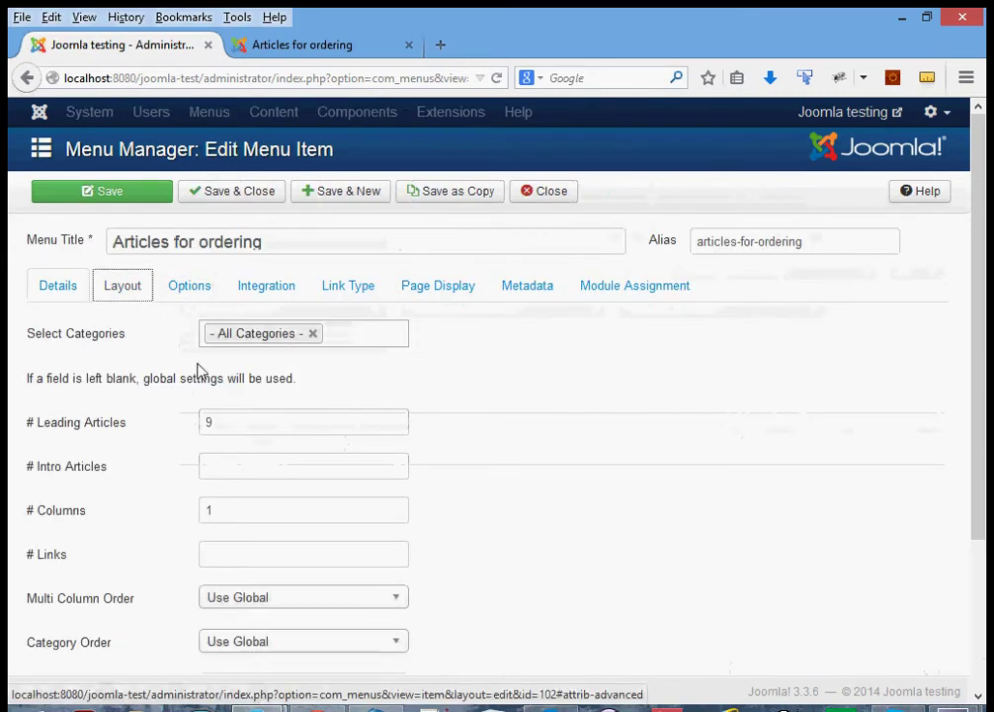
- Set the menu item's Category Order to Title Reverse Alphabetical and Article Order to Oldest first, save it, and review the settings
scroll(447, 459, down, 3)
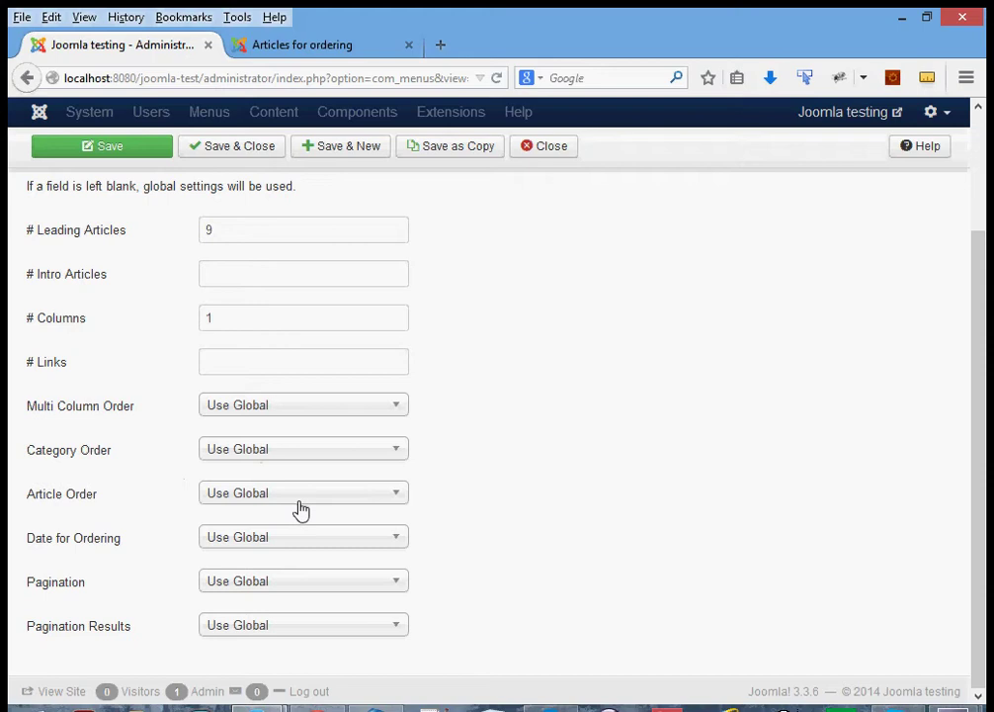
click(358, 461)
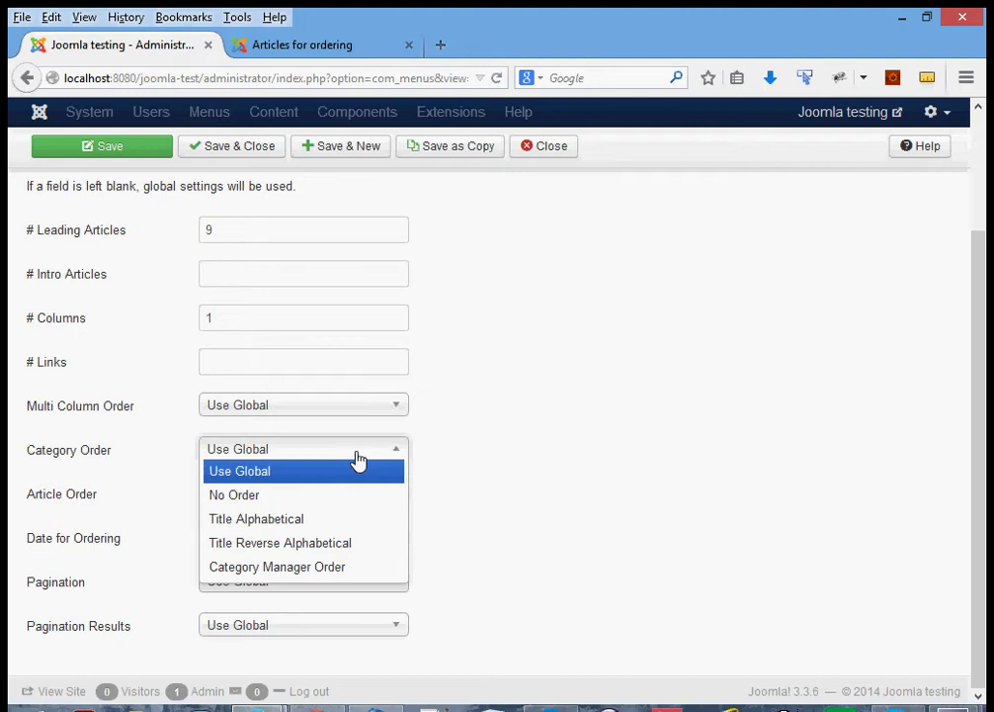
click(353, 543)
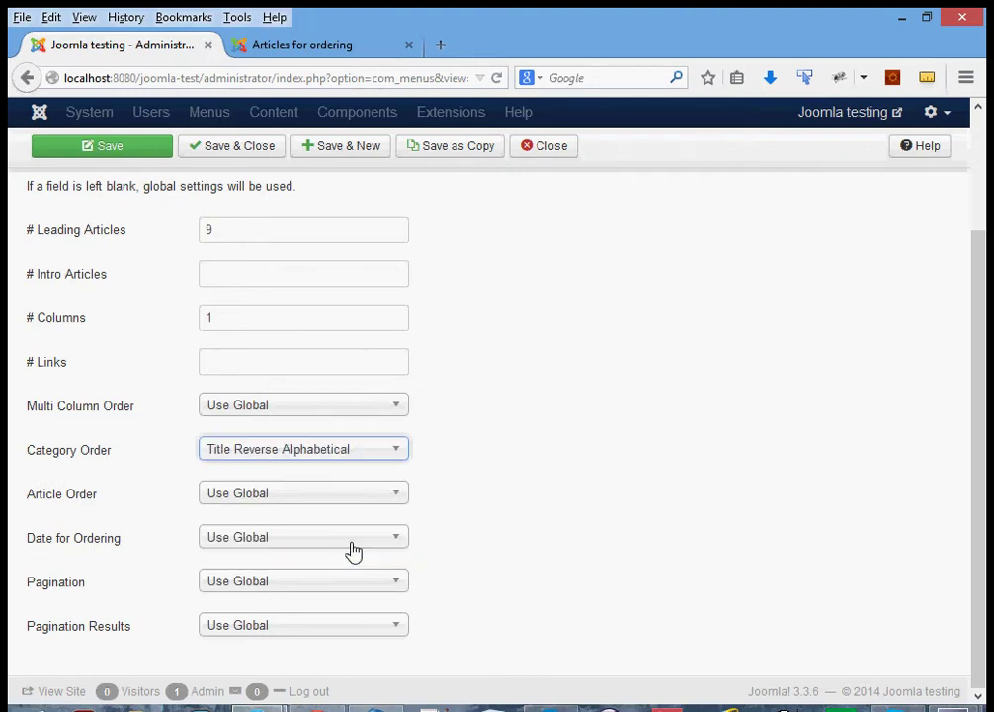
click(344, 499)
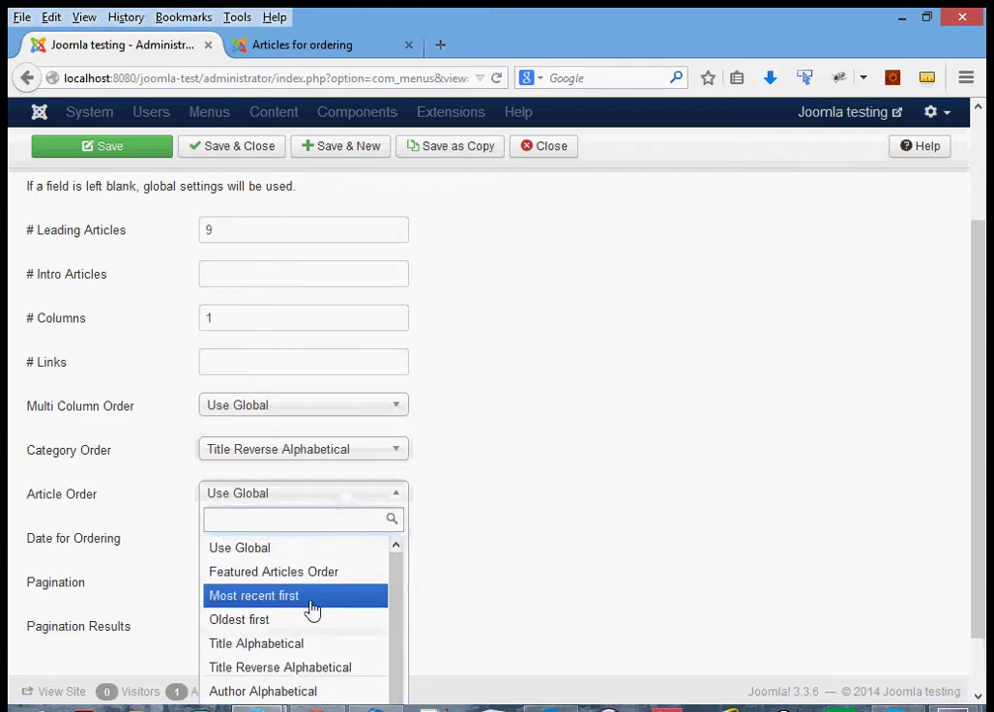
click(272, 620)
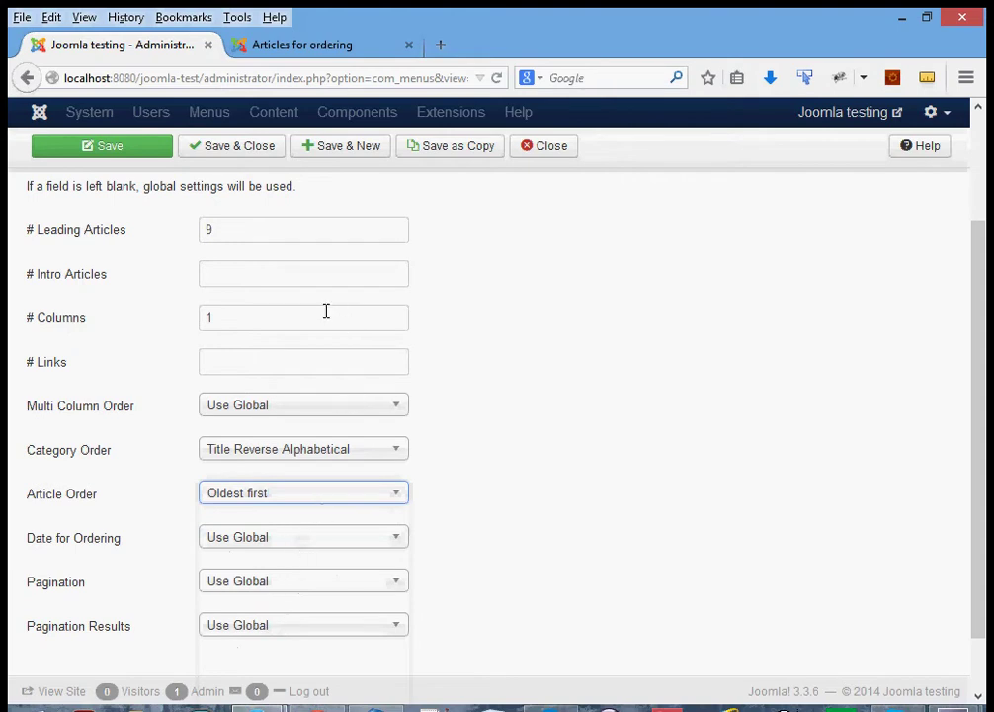
click(139, 158)
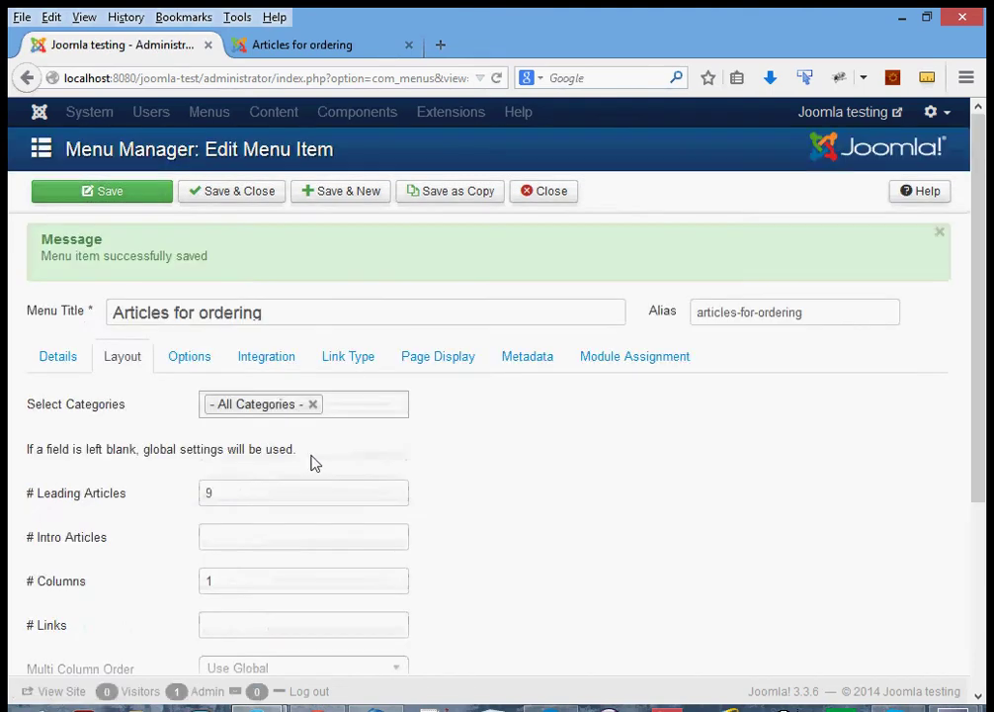
scroll(555, 484, down, 5)
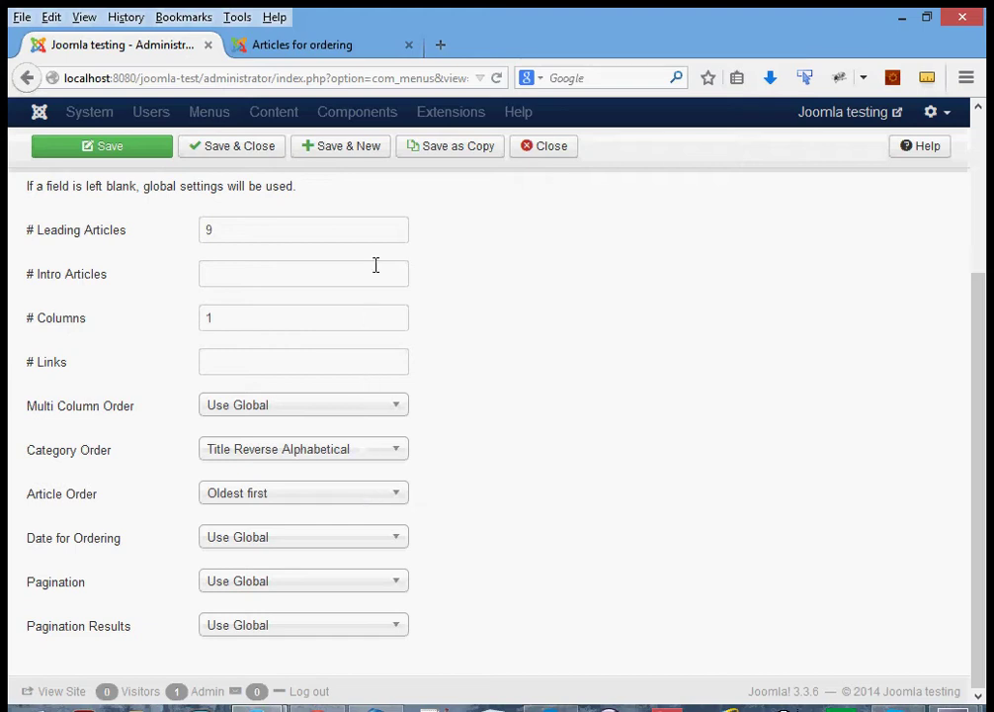
- Reload the front page and check the category and article order against the menu item's settings
click(348, 51)
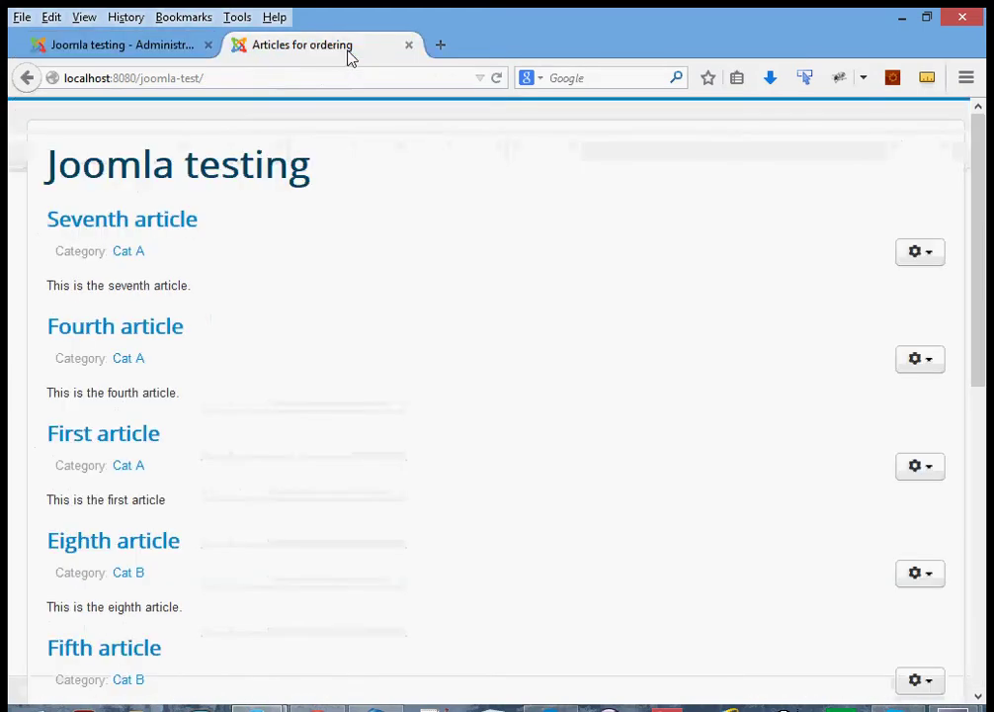
click(497, 79)
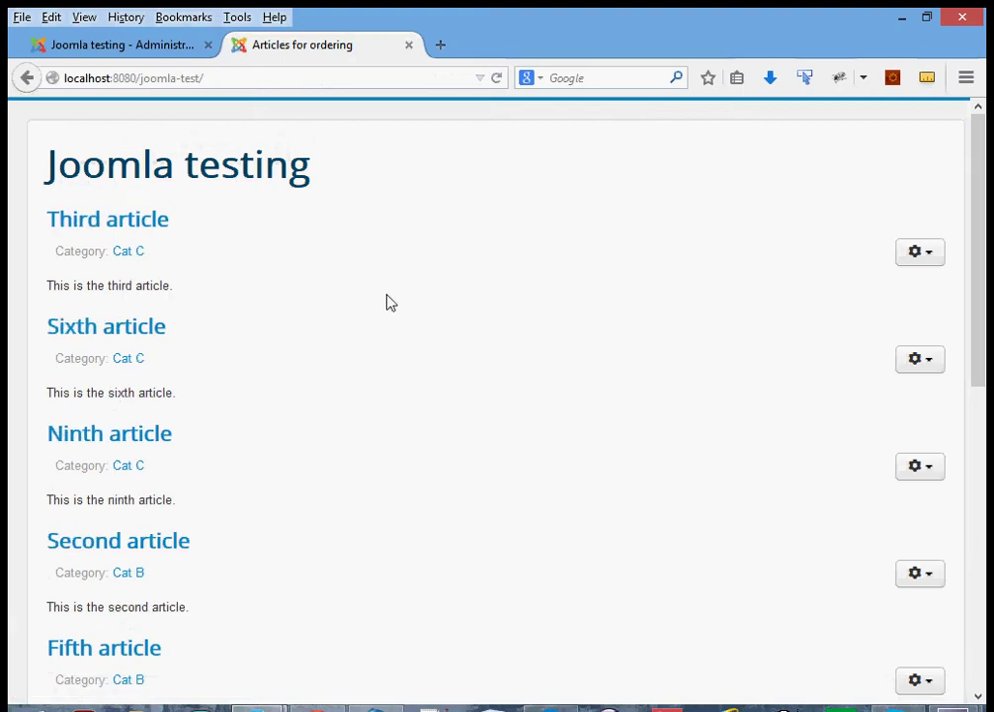
scroll(386, 286, down, 2)
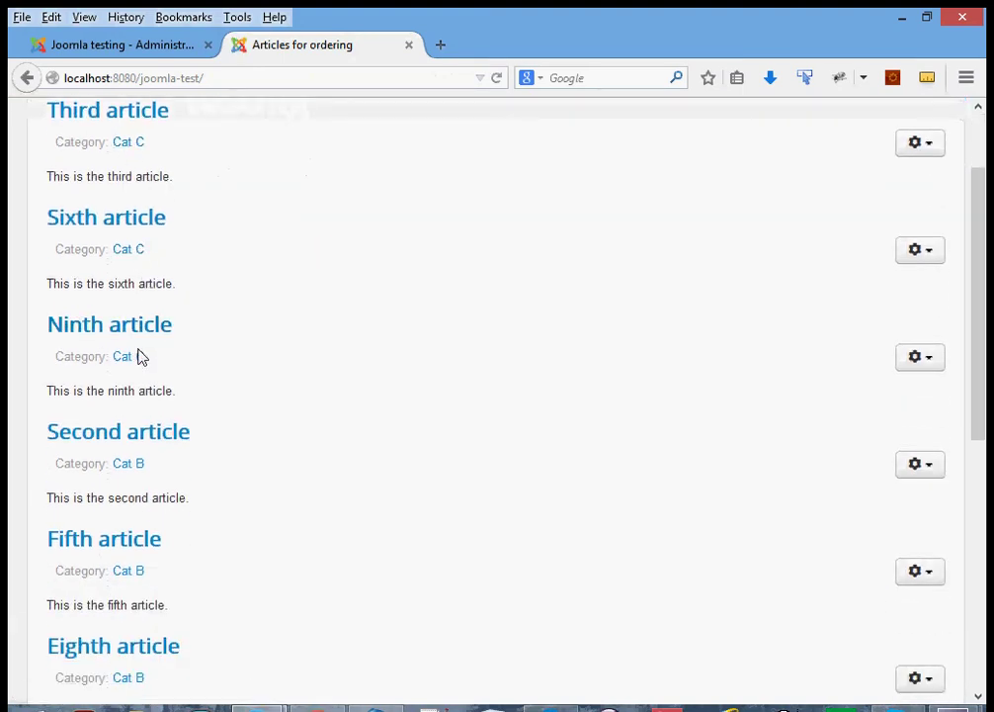
scroll(296, 450, down, 2)
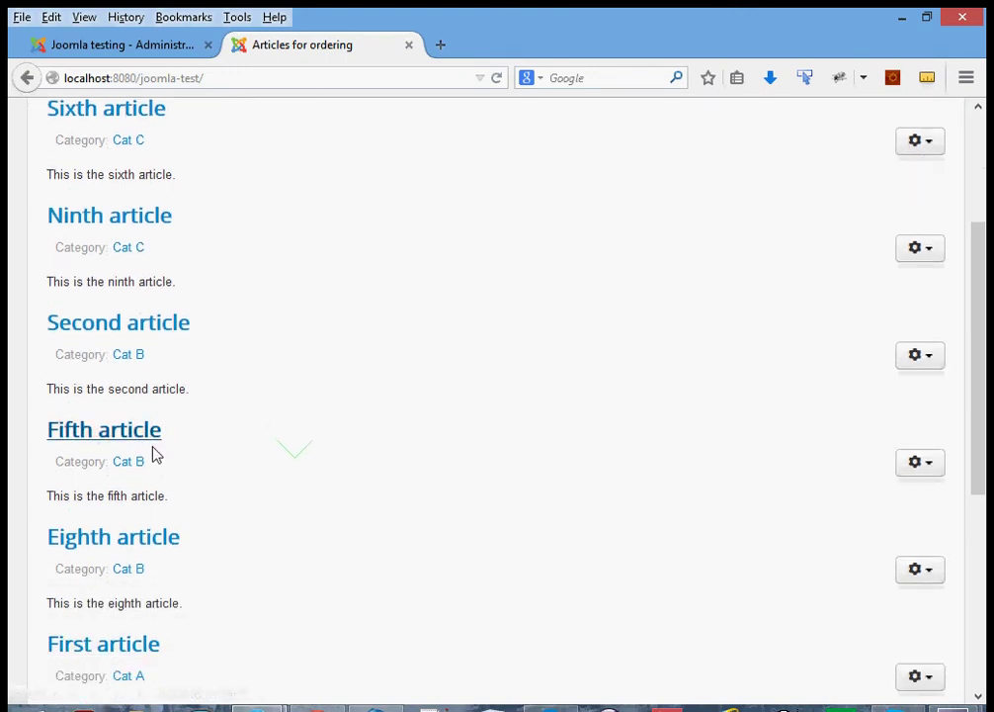
scroll(329, 509, down, 6)
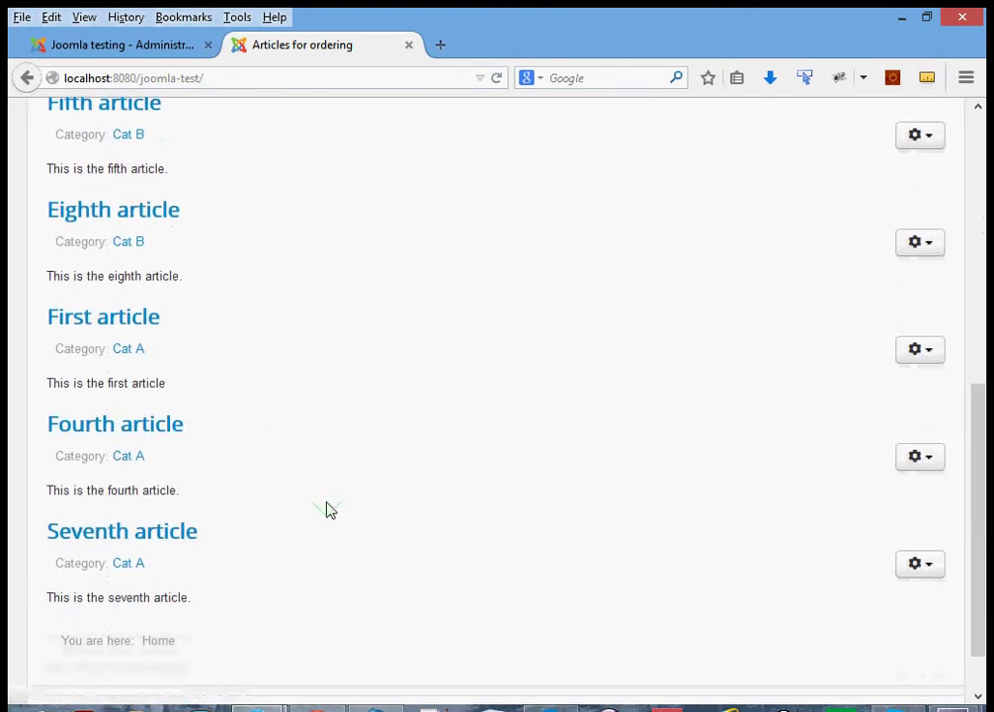
scroll(336, 503, up, 10)
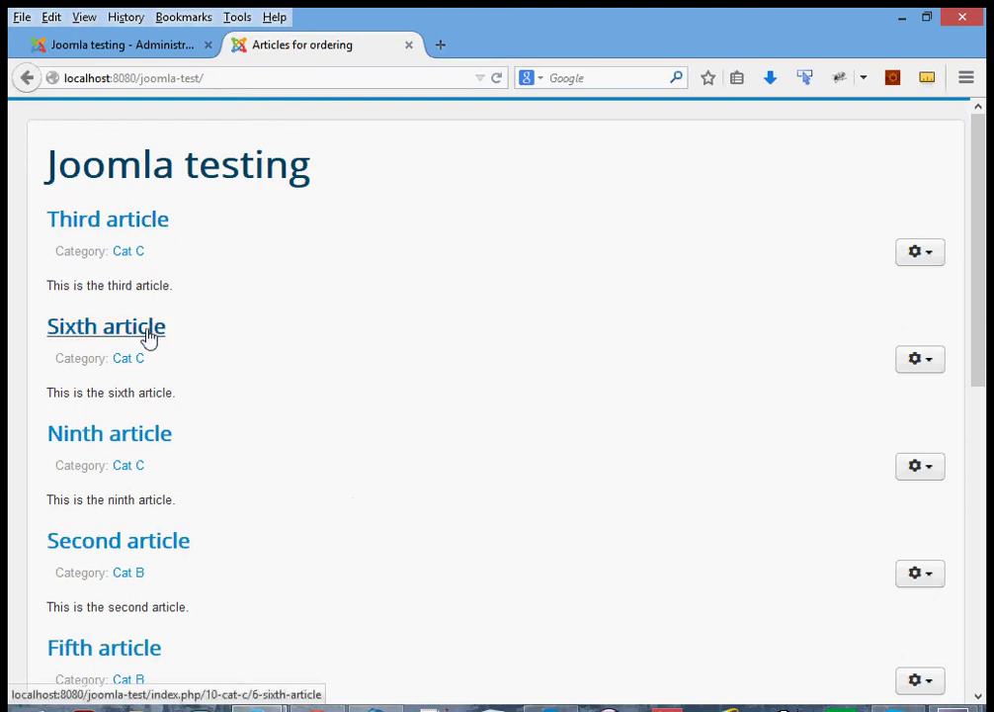
scroll(335, 444, down, 3)
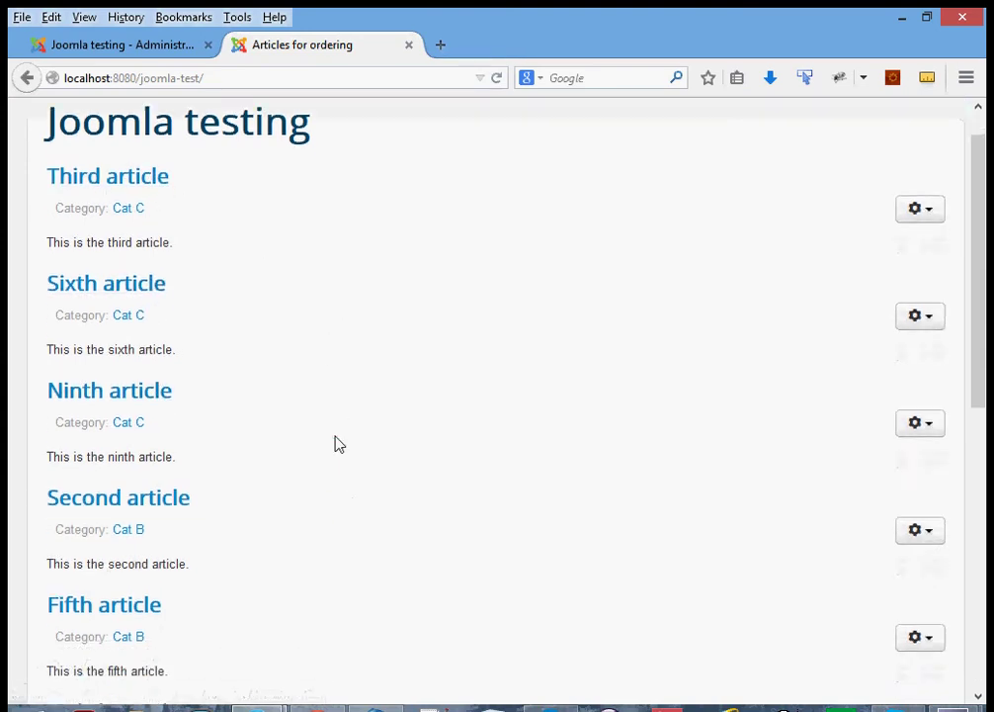
scroll(335, 444, down, 1)
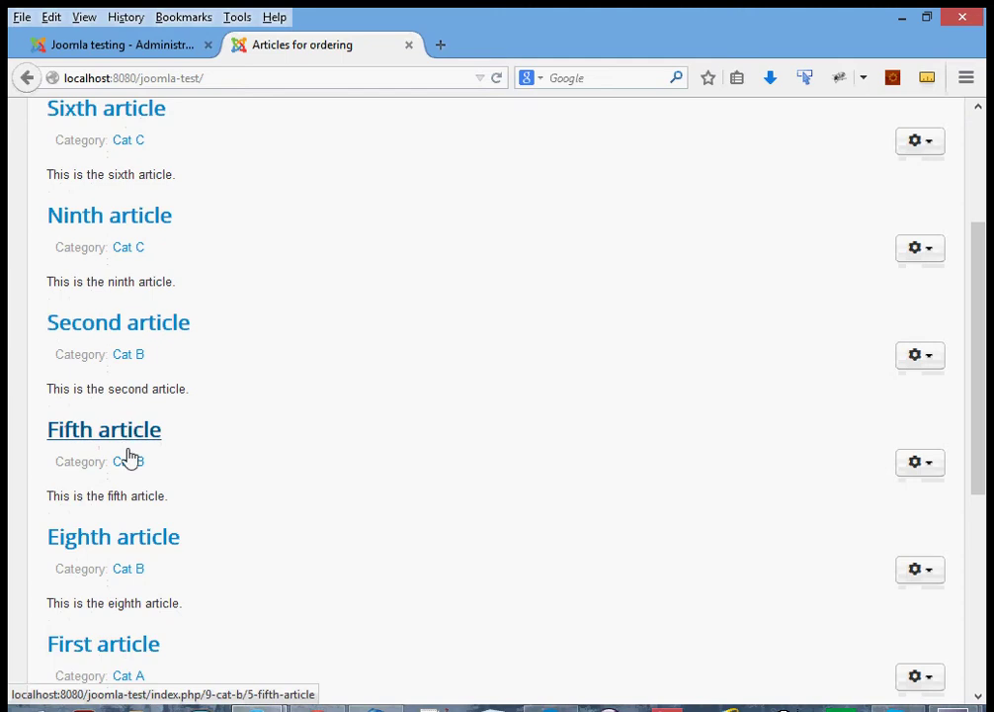
scroll(362, 447, down, 6)
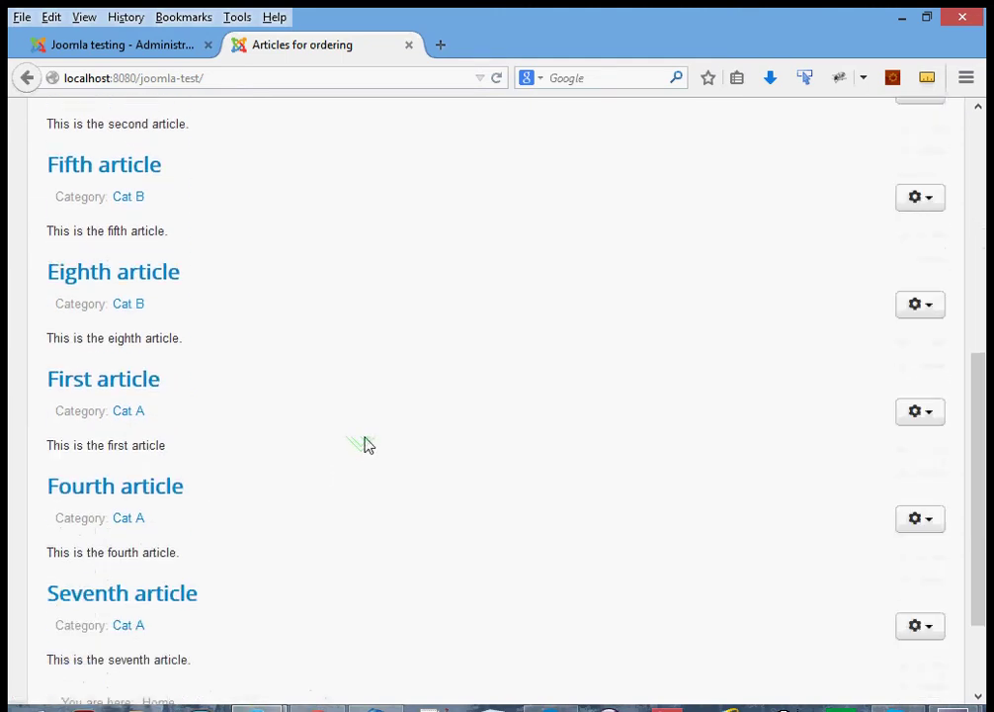
scroll(395, 424, up, 7)
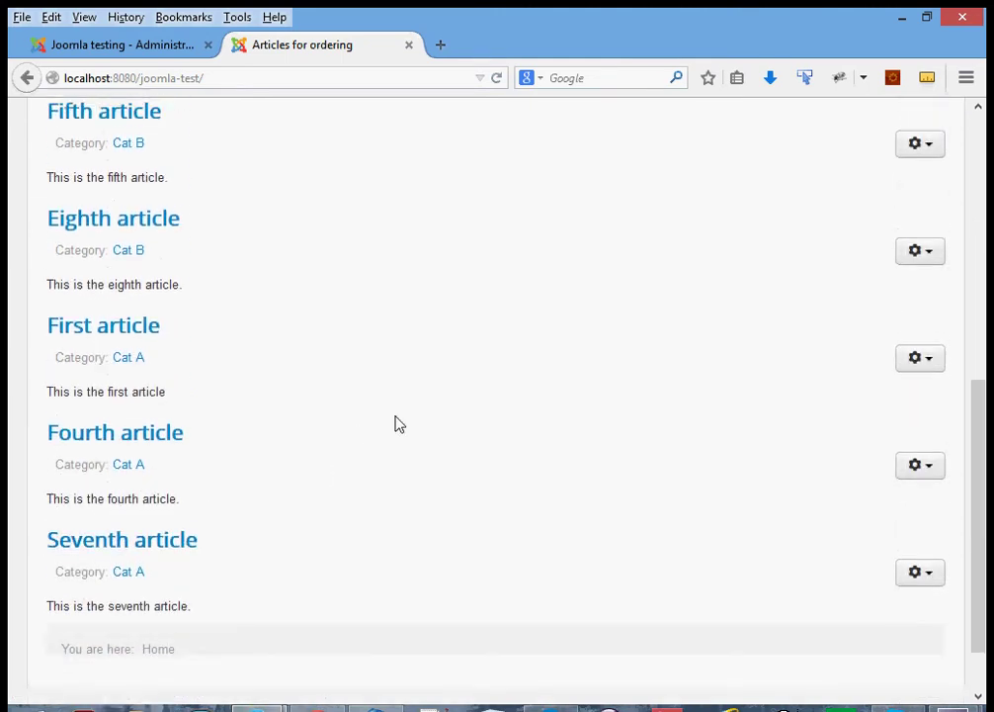
scroll(395, 424, up, 2)
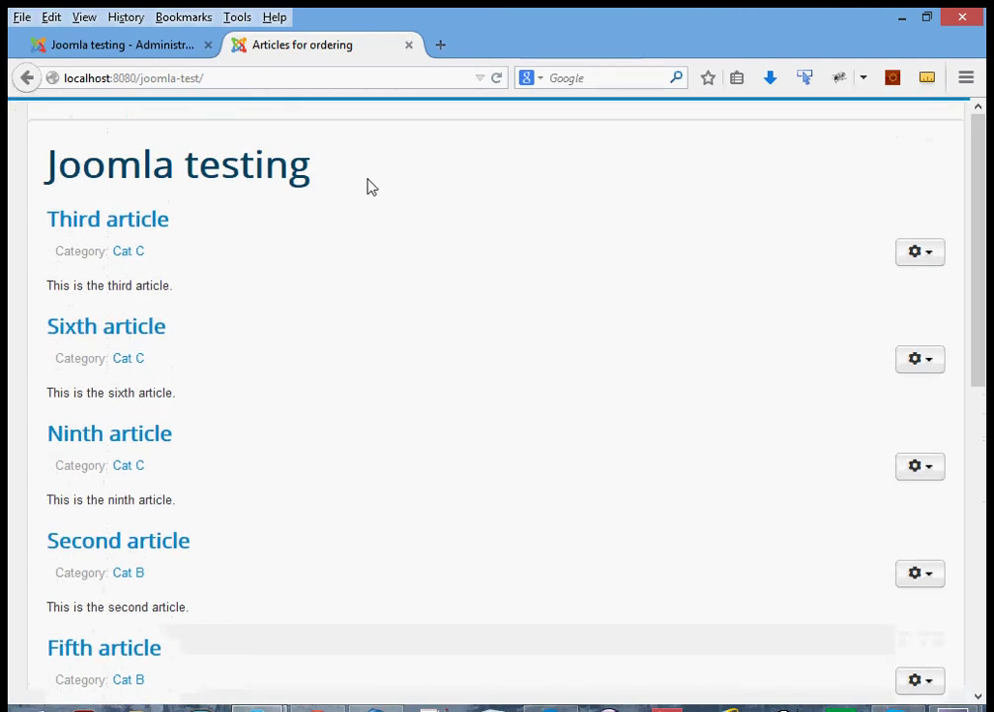
- Set the menu item's Category Order to Category Manager Order, then save and close it
click(171, 55)
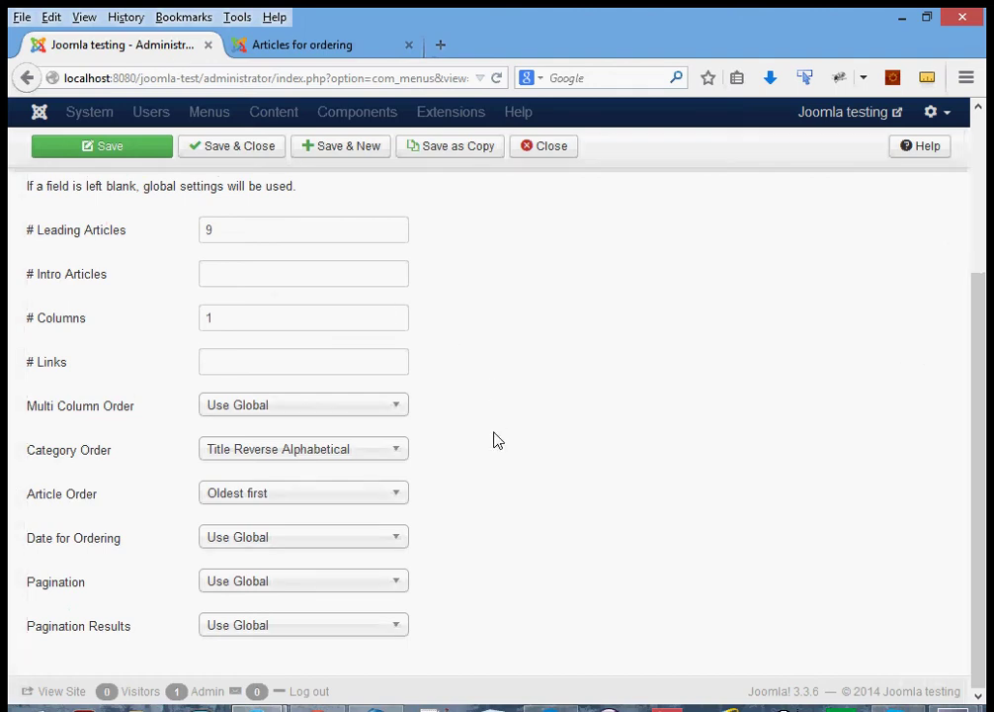
click(381, 458)
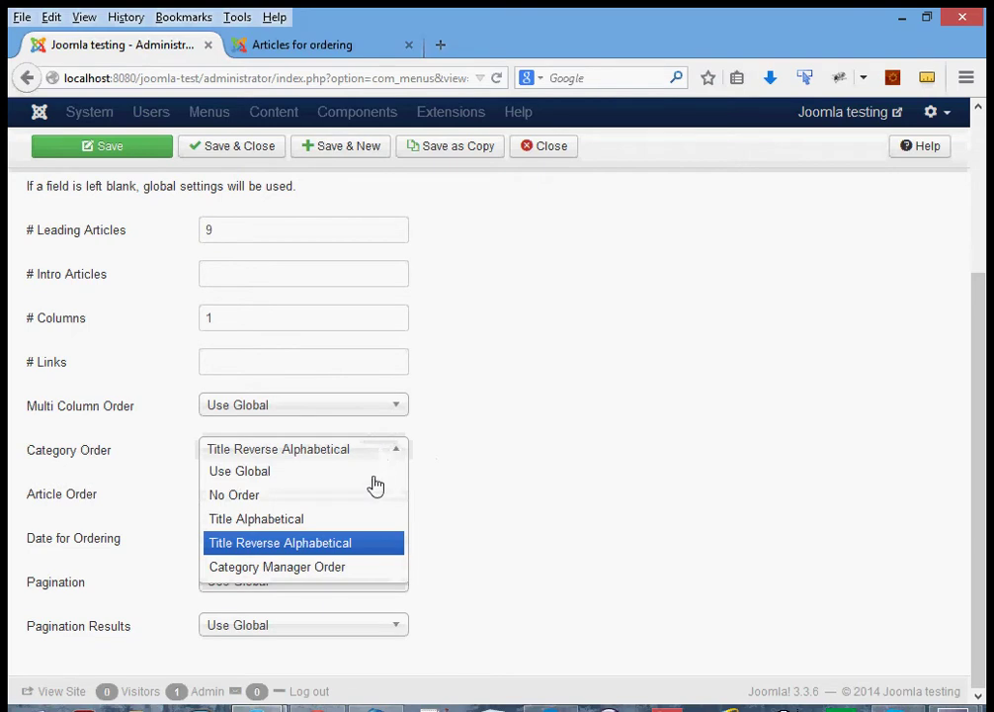
click(353, 571)
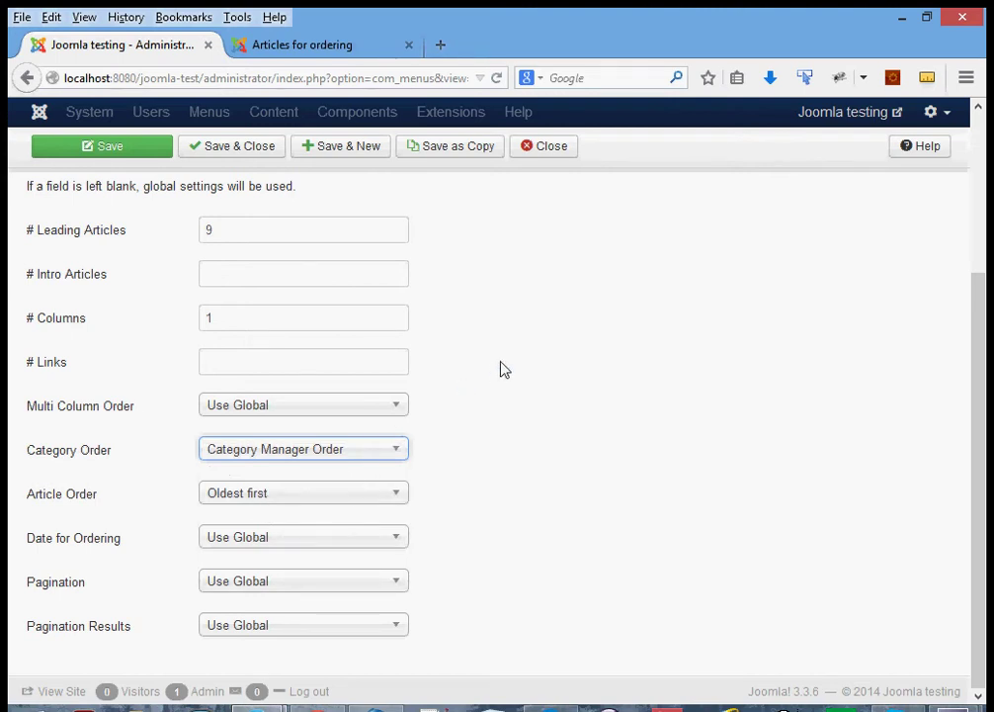
click(229, 156)
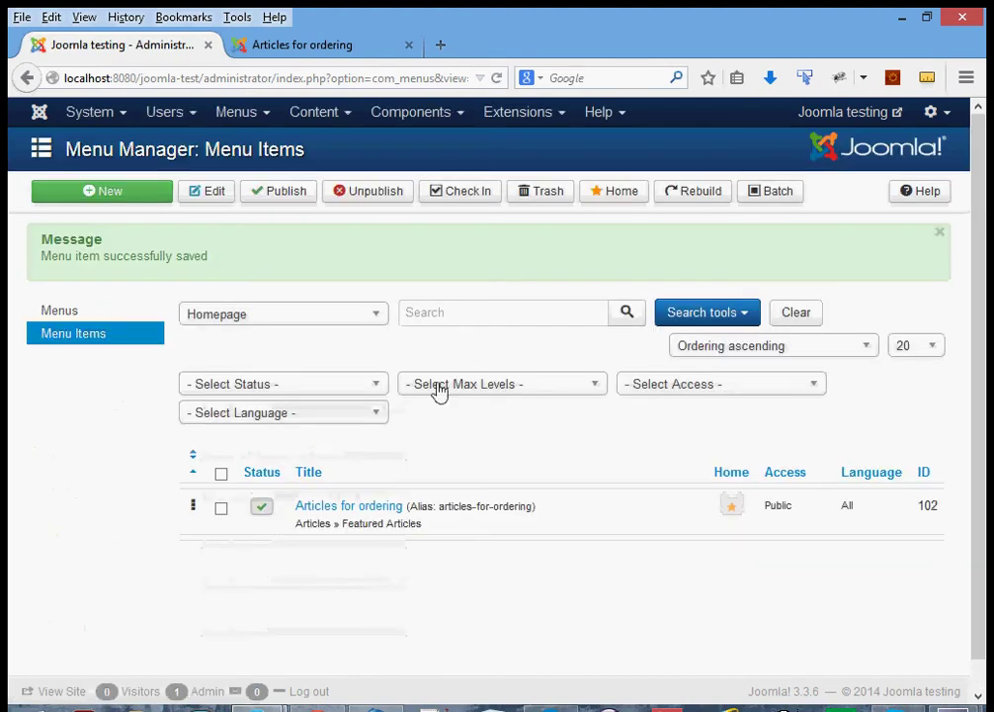
- Open the article categories list, reload the front page, and compare its category order with the list
click(321, 118)
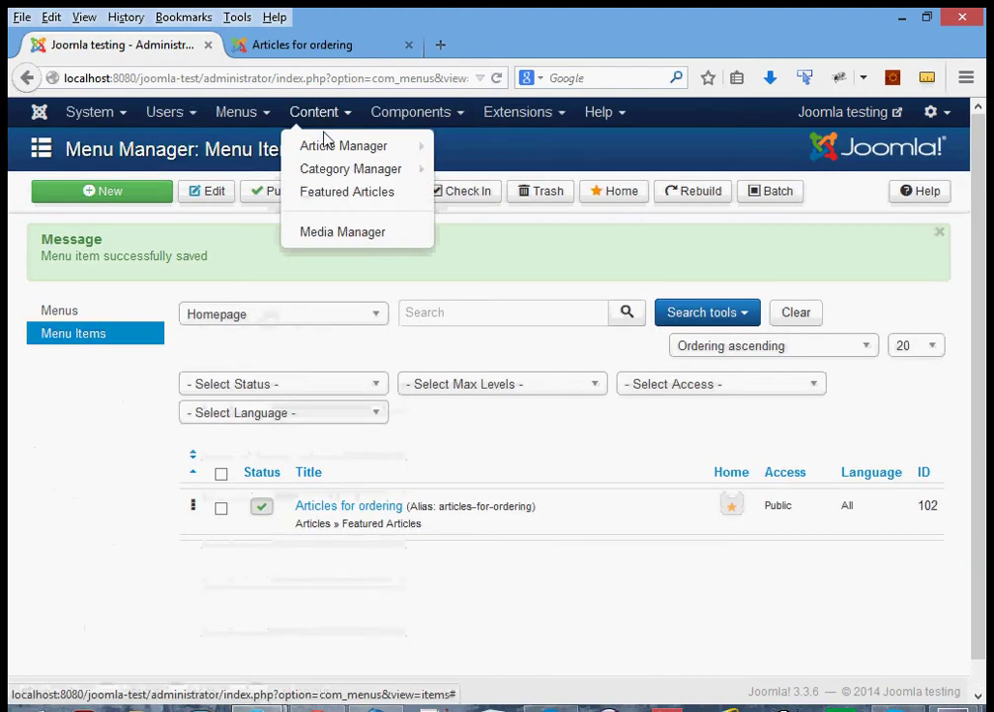
click(321, 176)
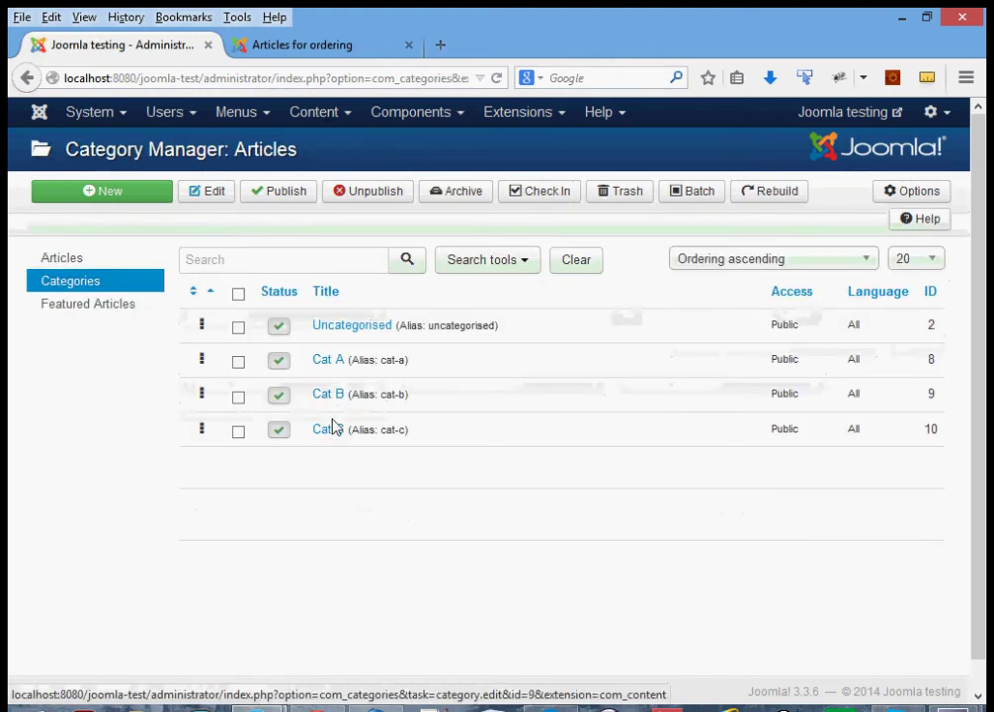
click(305, 48)
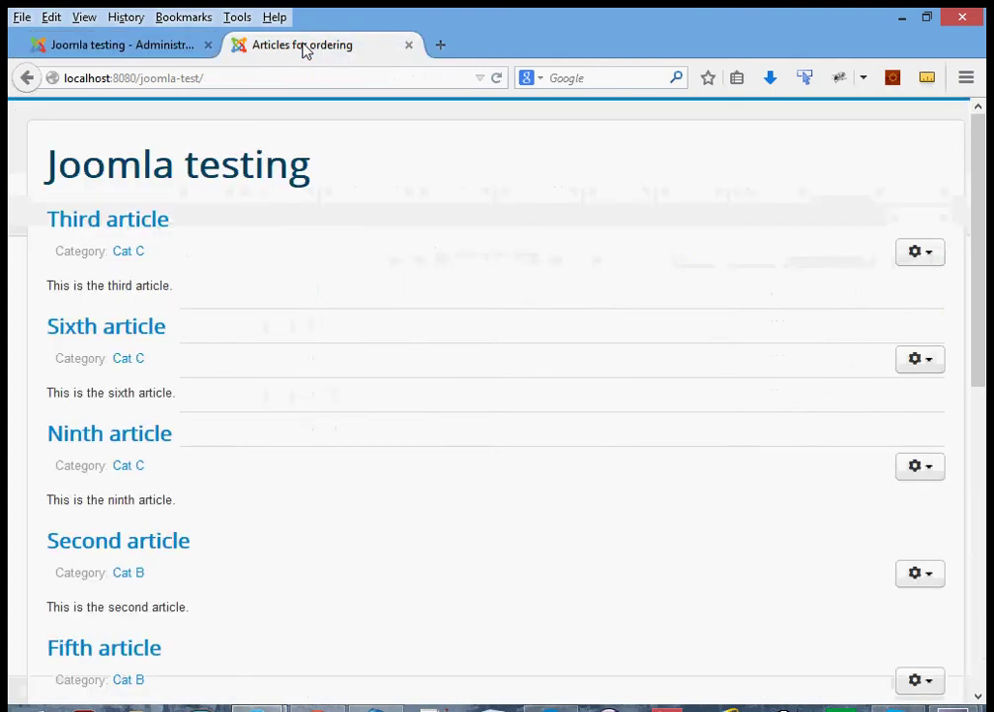
click(496, 78)
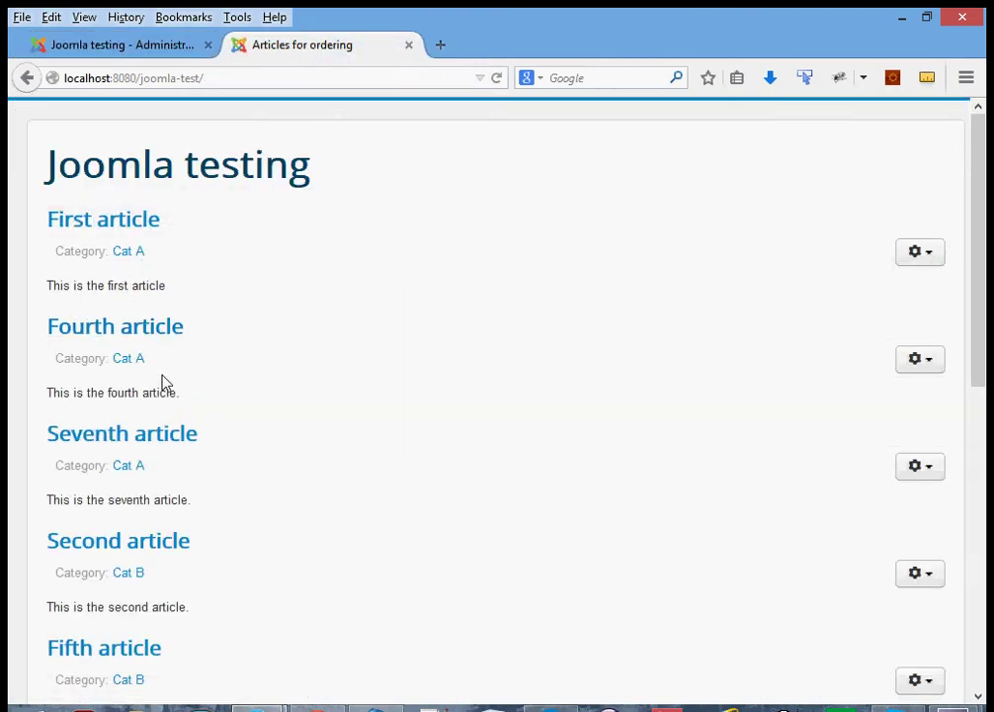
scroll(328, 445, down, 4)
scroll(315, 504, down, 6)
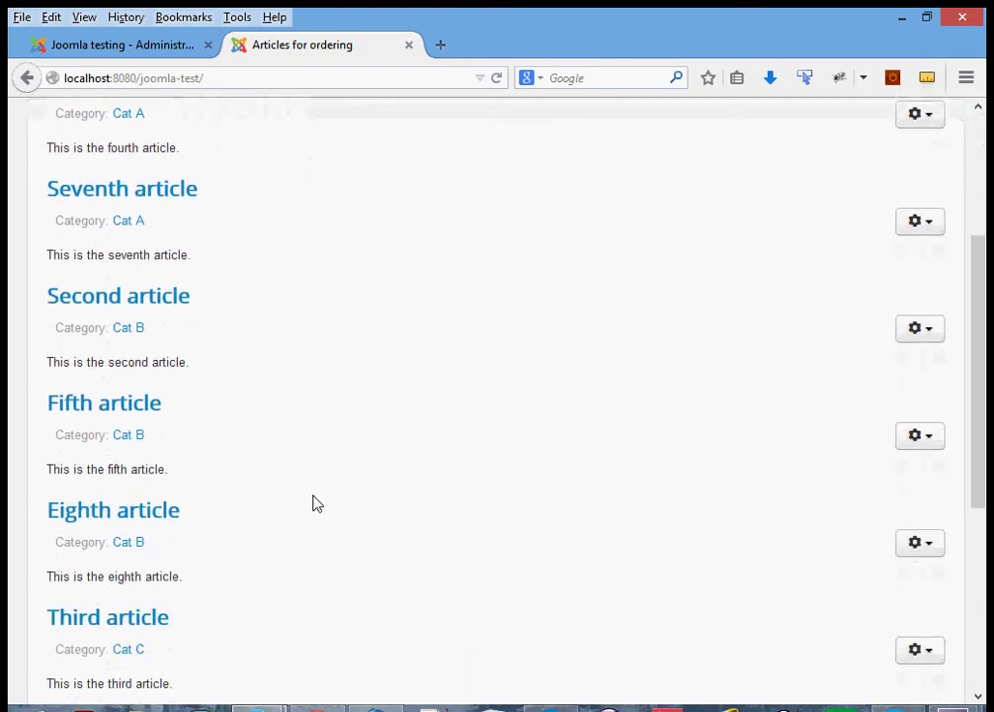
scroll(316, 504, up, 8)
scroll(315, 504, up, 2)
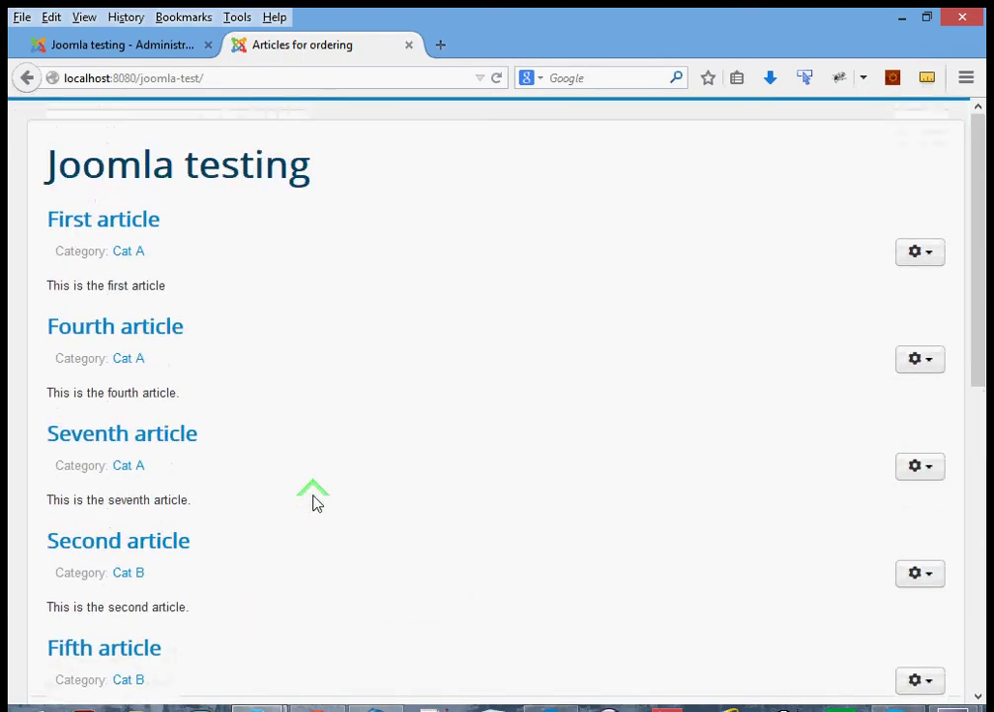
- Move Cat C above Cat A in the categories list, reload the front page, and check the article order
click(108, 45)
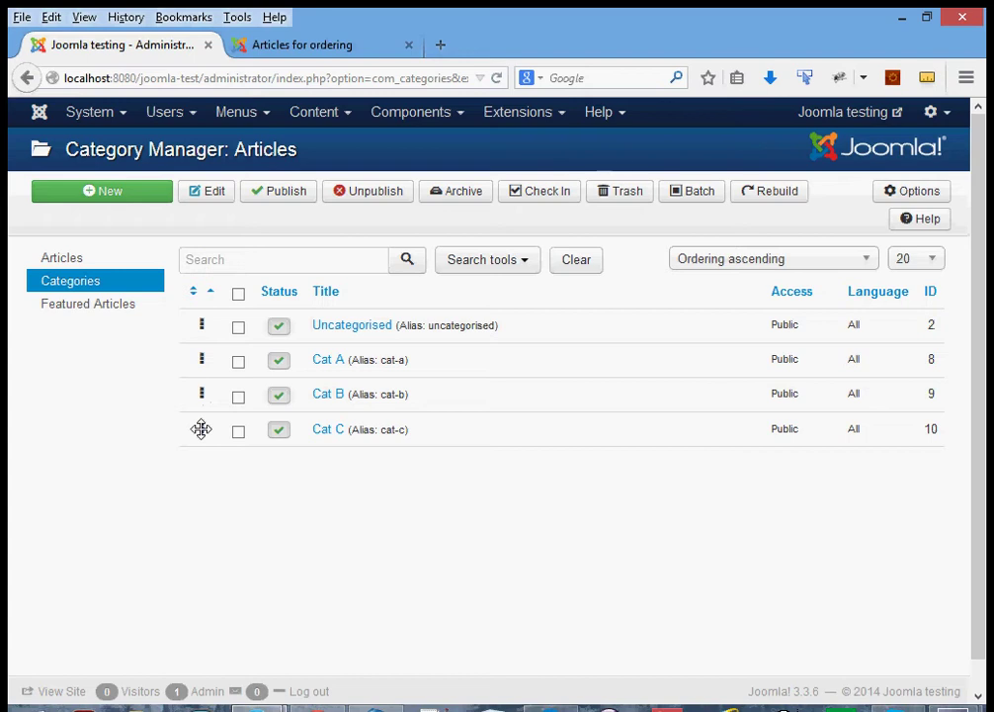
drag(200, 428, 200, 354)
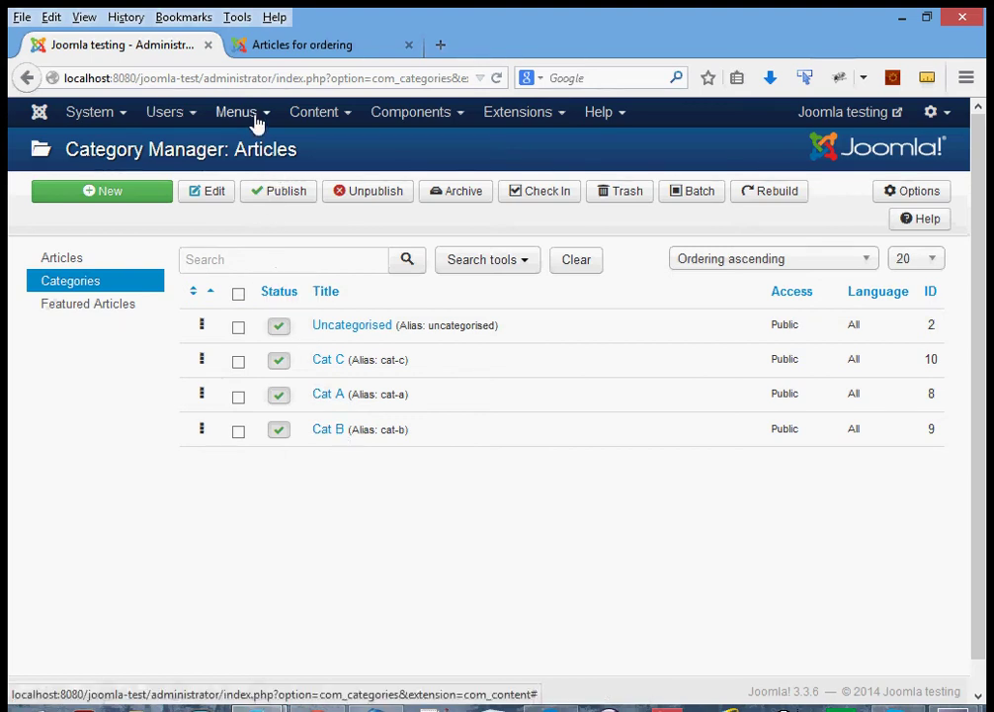
click(292, 54)
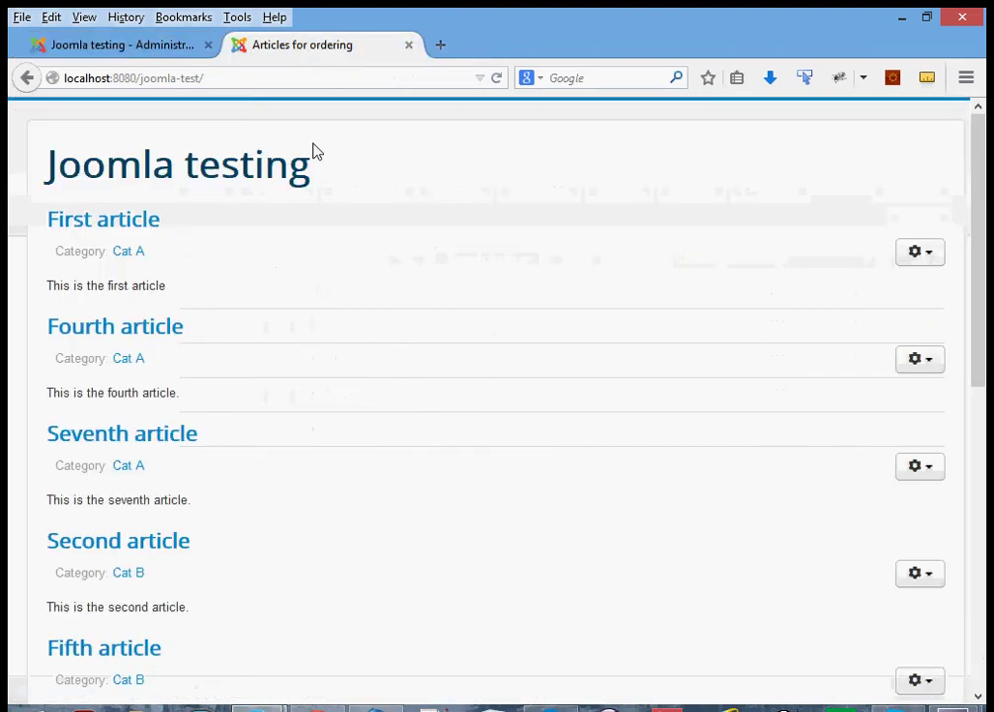
click(496, 80)
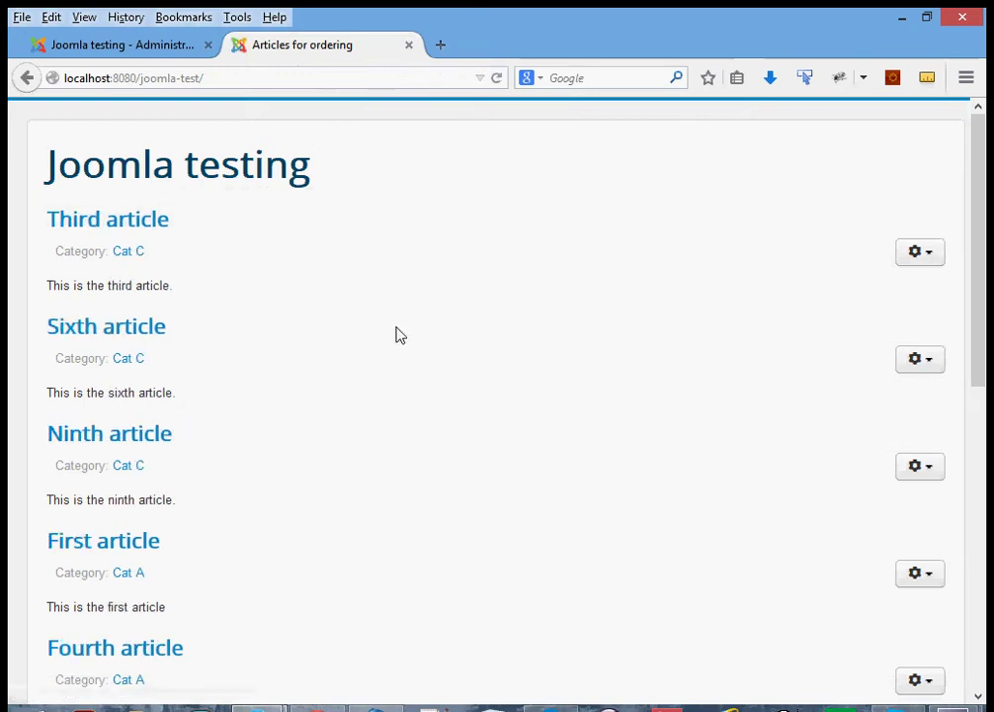
scroll(331, 299, down, 2)
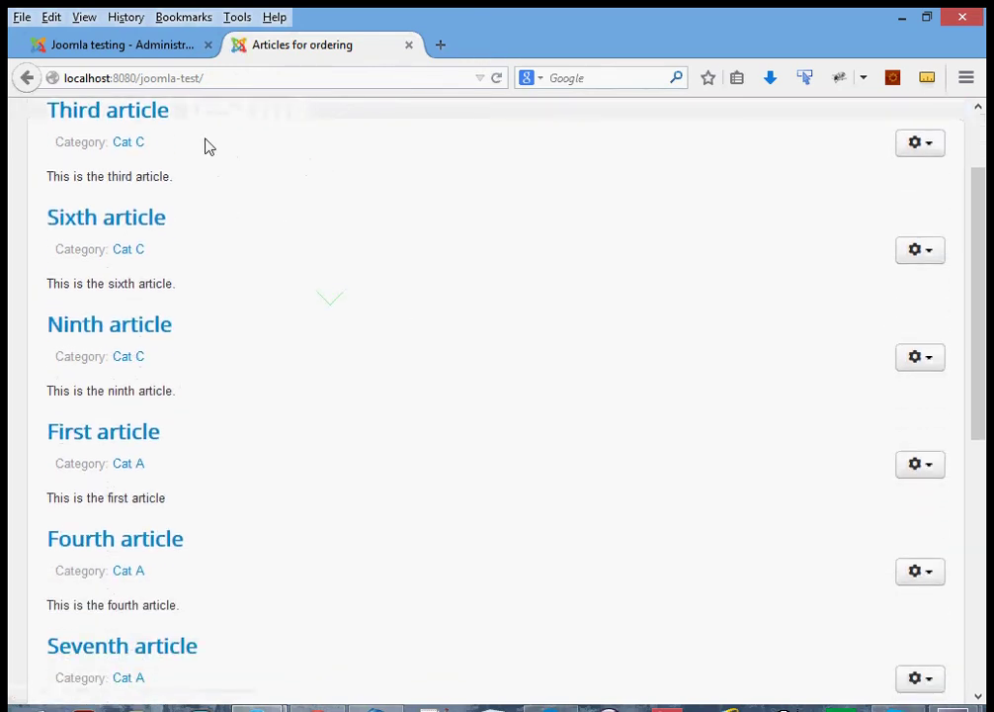
scroll(296, 396, down, 2)
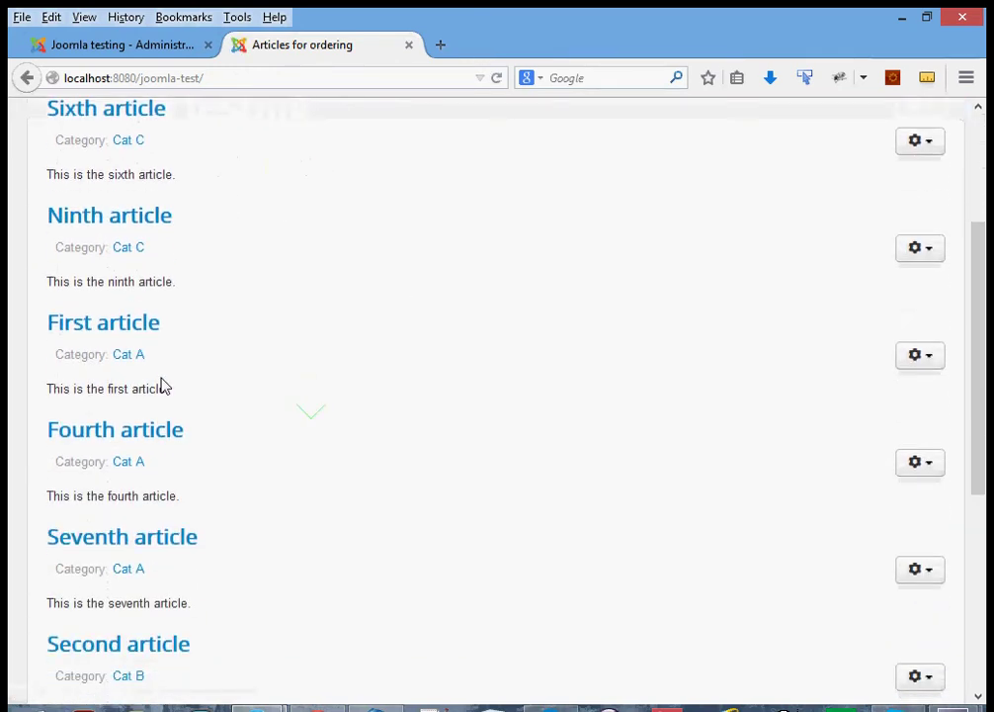
scroll(296, 558, down, 4)
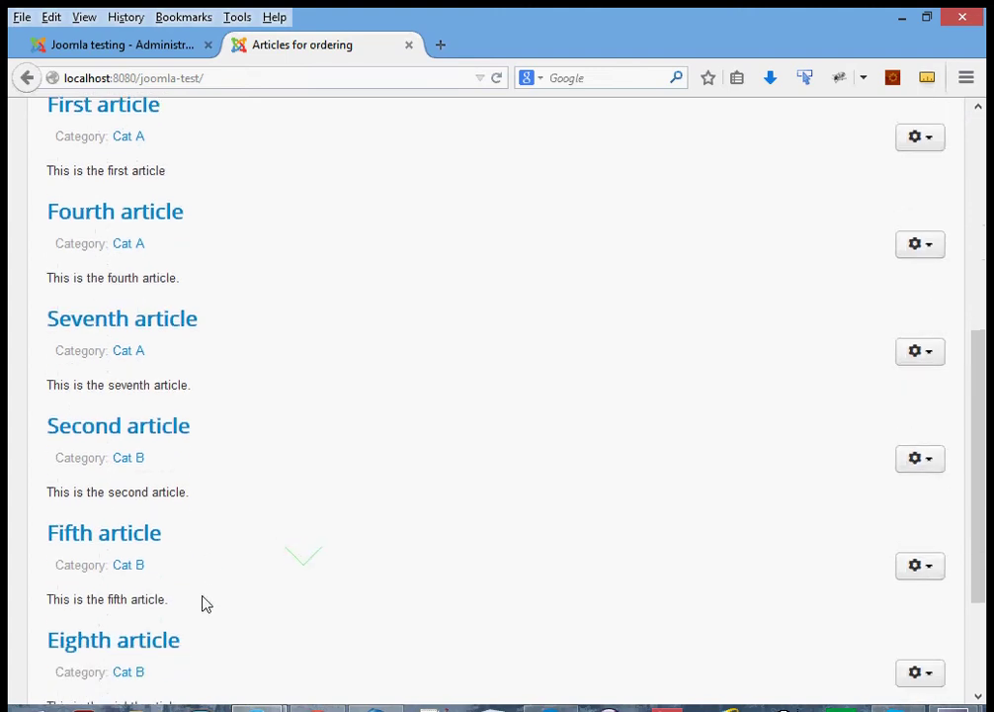
scroll(389, 472, up, 8)
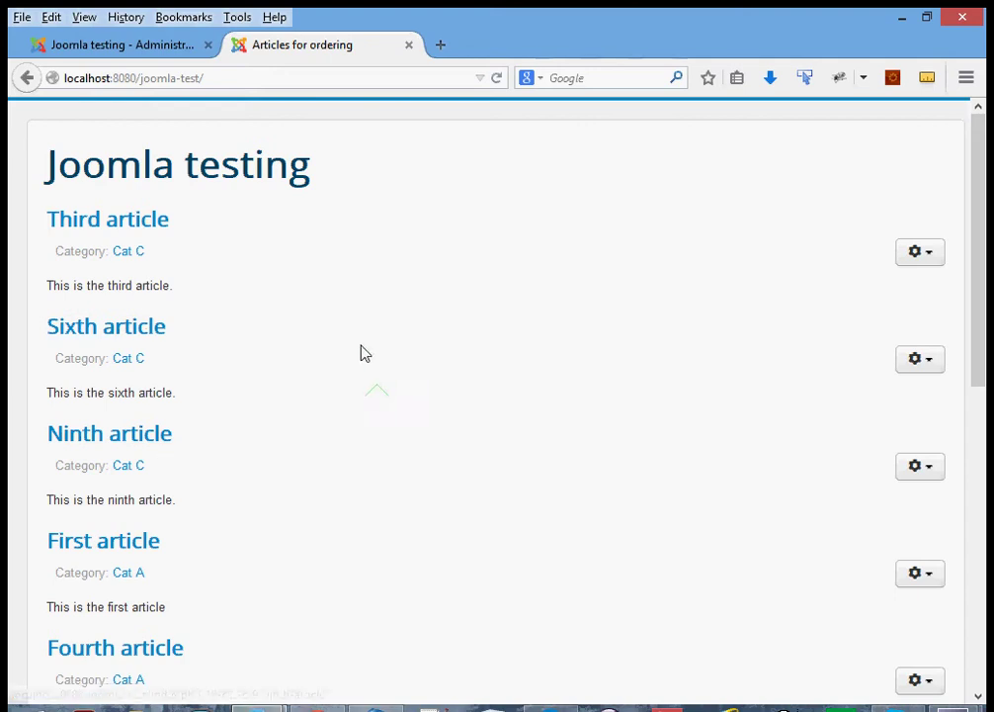
- Open the Homepage menu's Articles for ordering item and show its category and article order layout settings
click(156, 47)
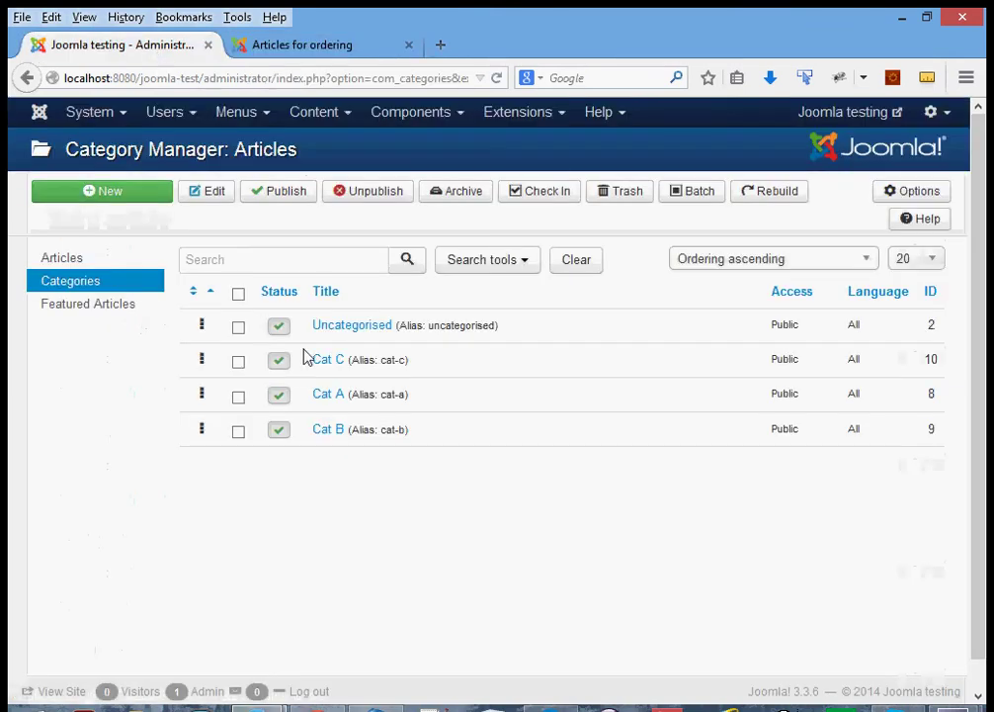
click(249, 120)
click(268, 210)
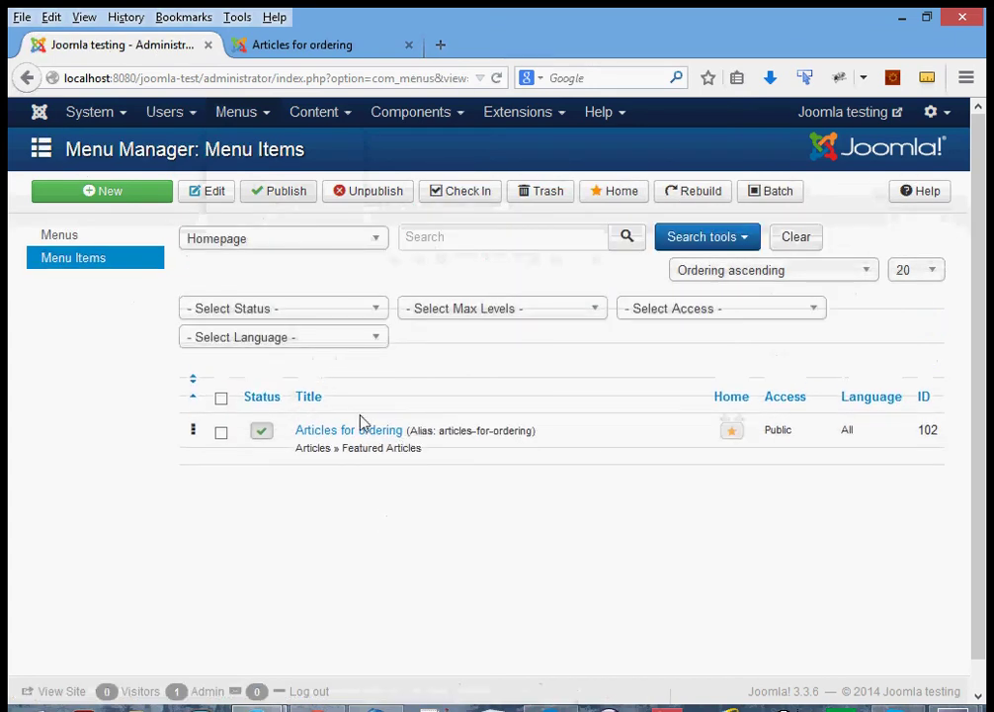
click(363, 433)
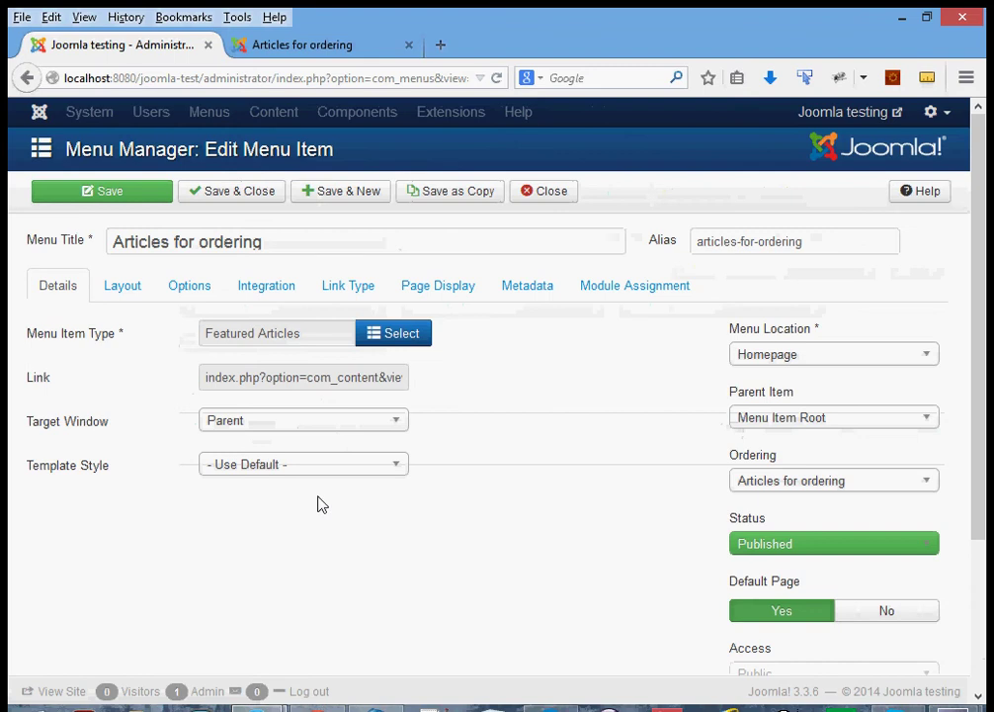
click(123, 295)
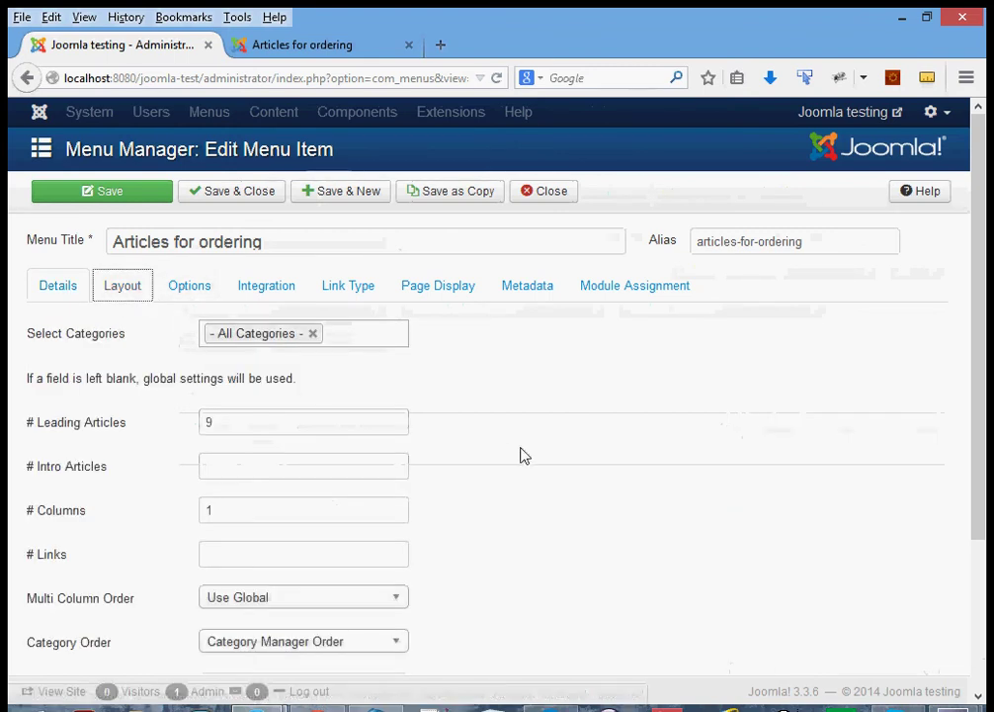
scroll(524, 456, down, 3)
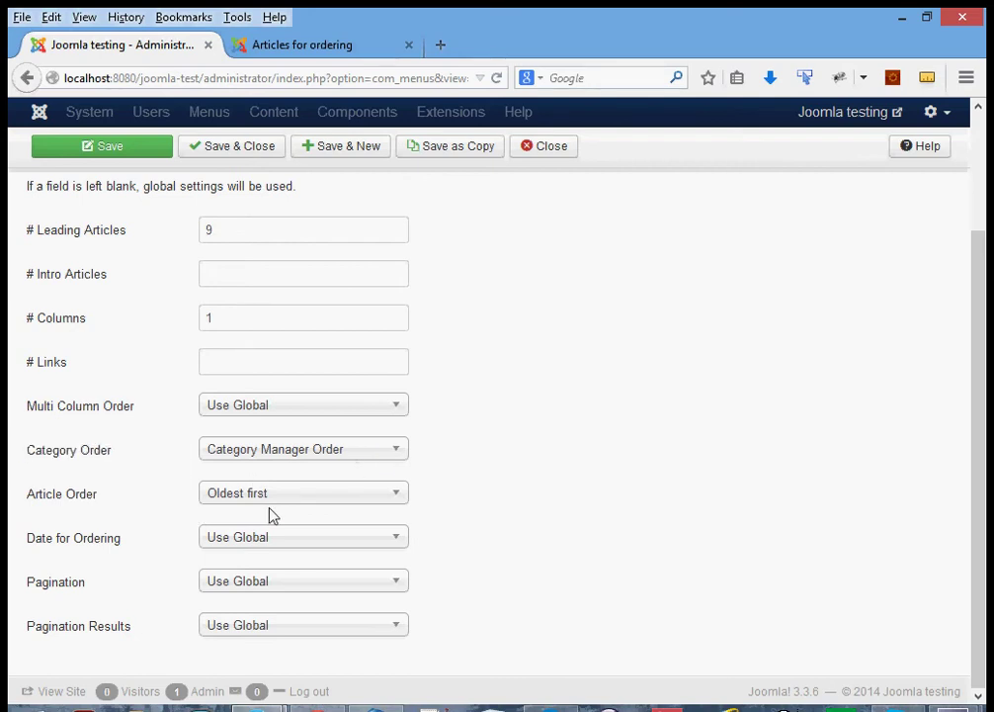
- Set the menu item's Article Order to Featured Articles Order and Category Order to No Order, and save and close it
click(399, 502)
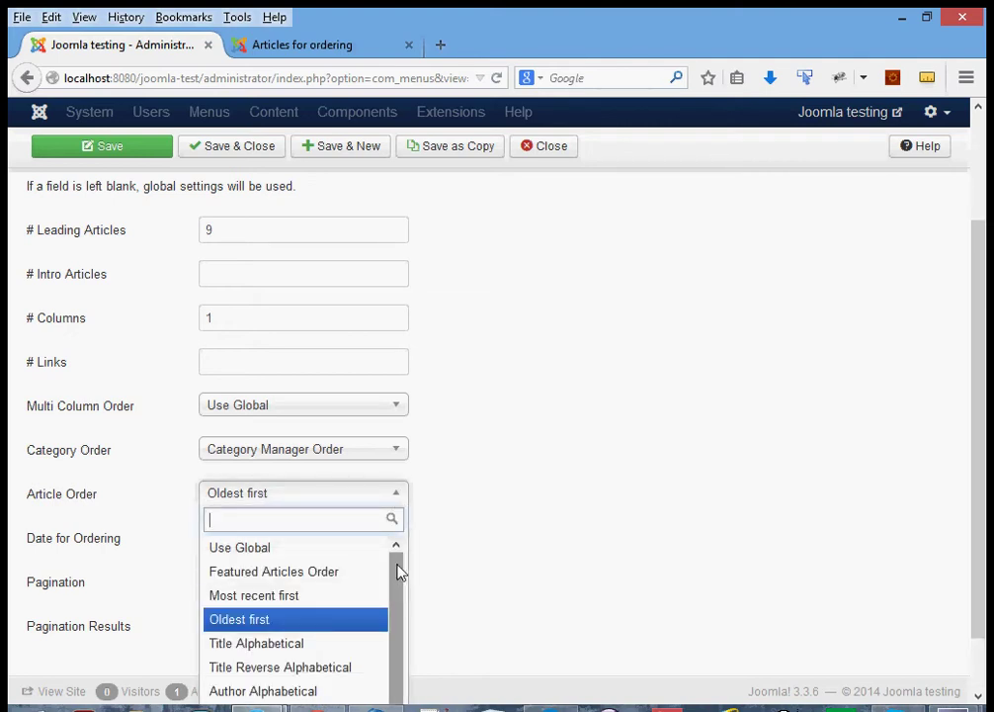
drag(400, 571, 400, 605)
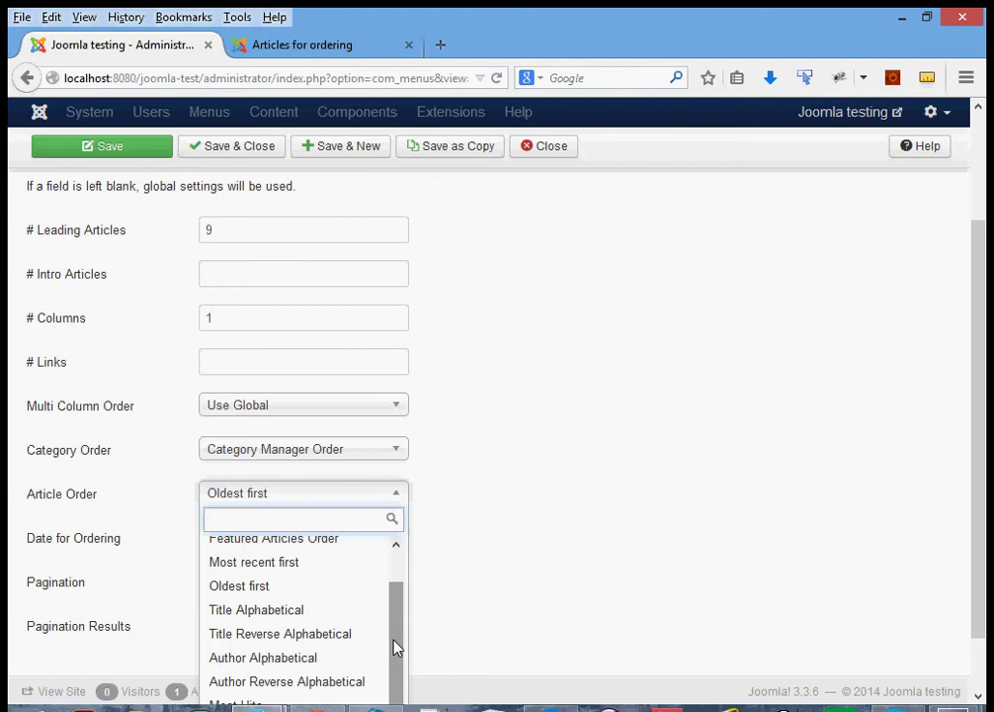
drag(398, 612, 402, 584)
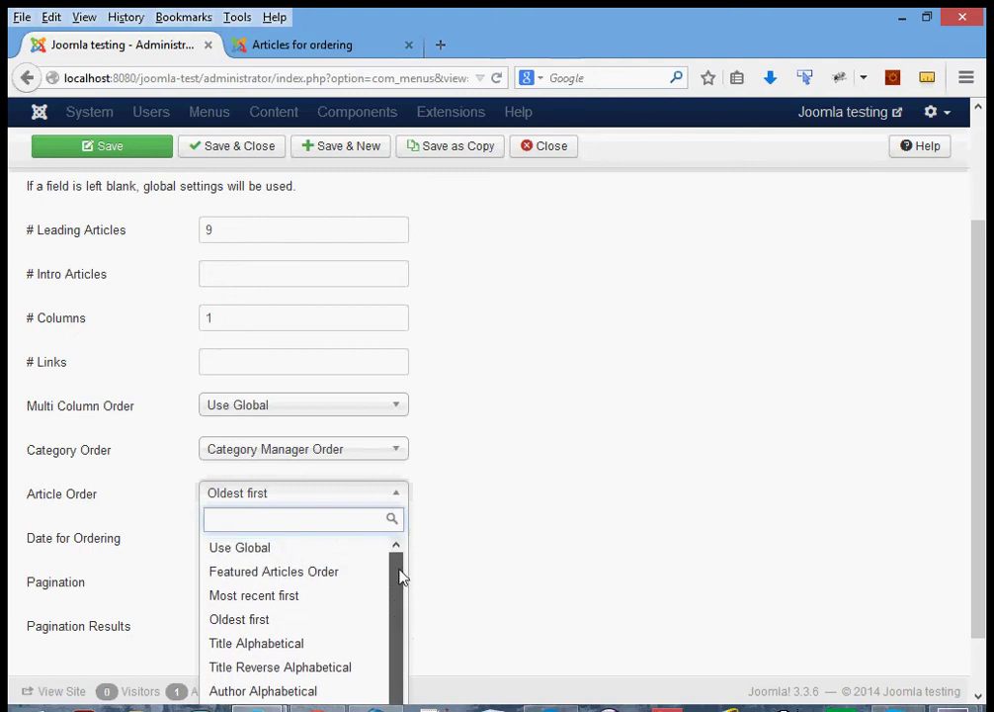
click(285, 575)
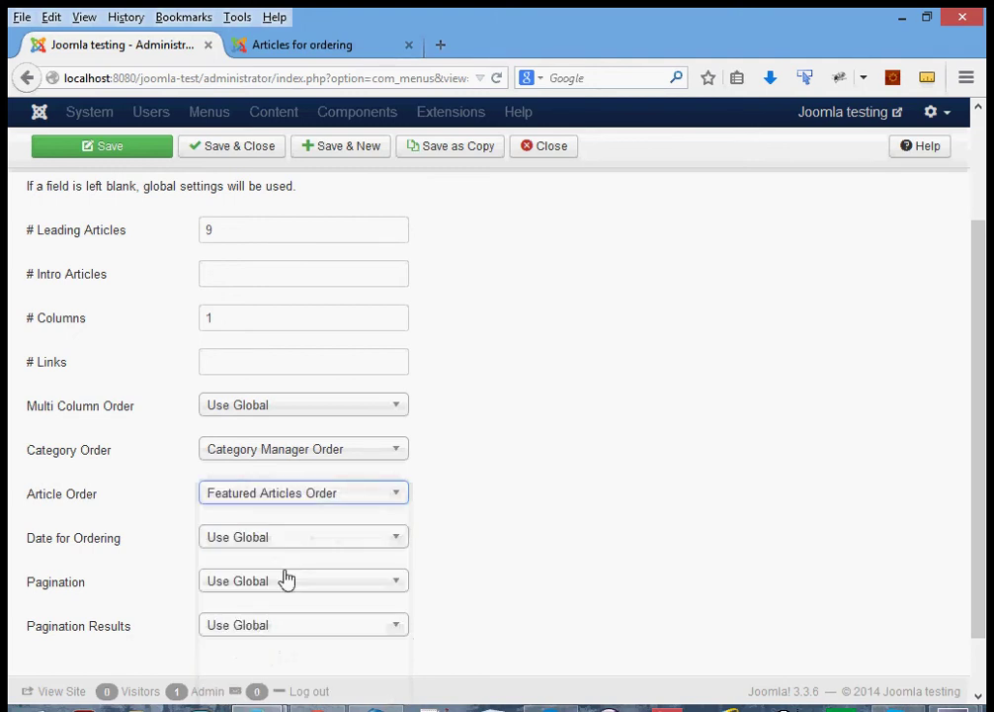
click(355, 451)
click(260, 495)
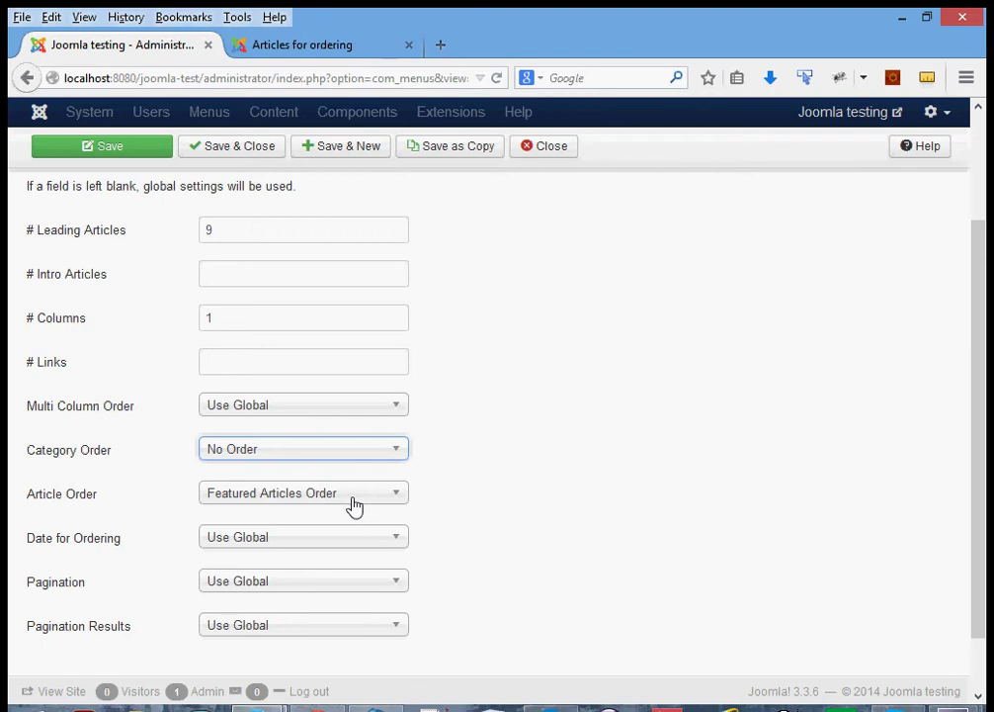
click(238, 155)
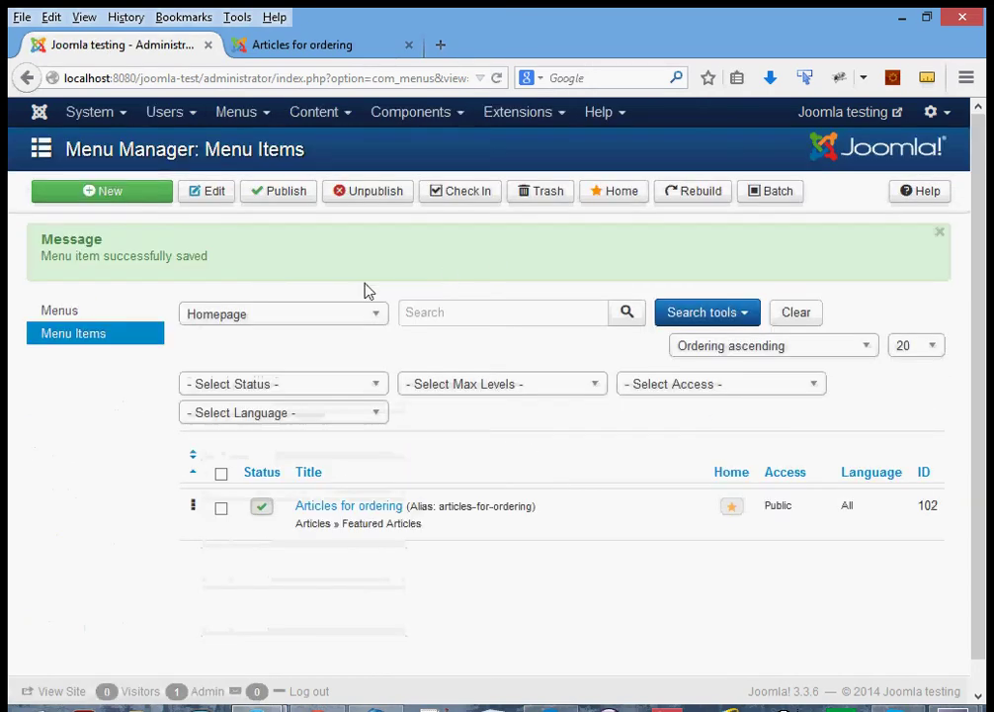
- Open the featured articles list, reload the front page, and compare its article order with the list's Ordering values
click(329, 114)
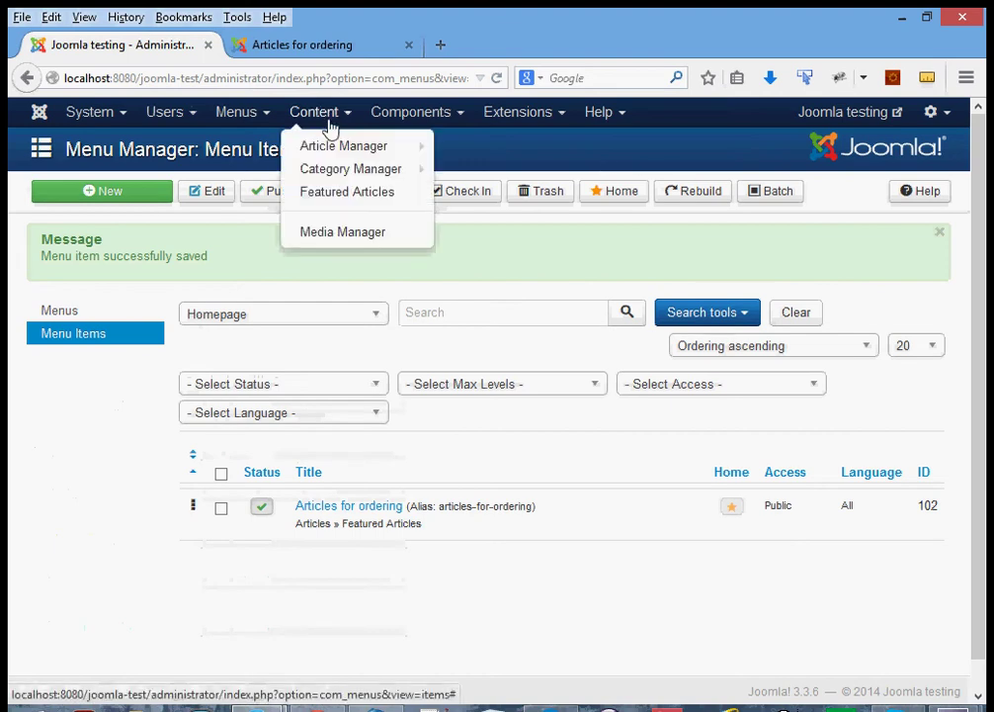
click(323, 198)
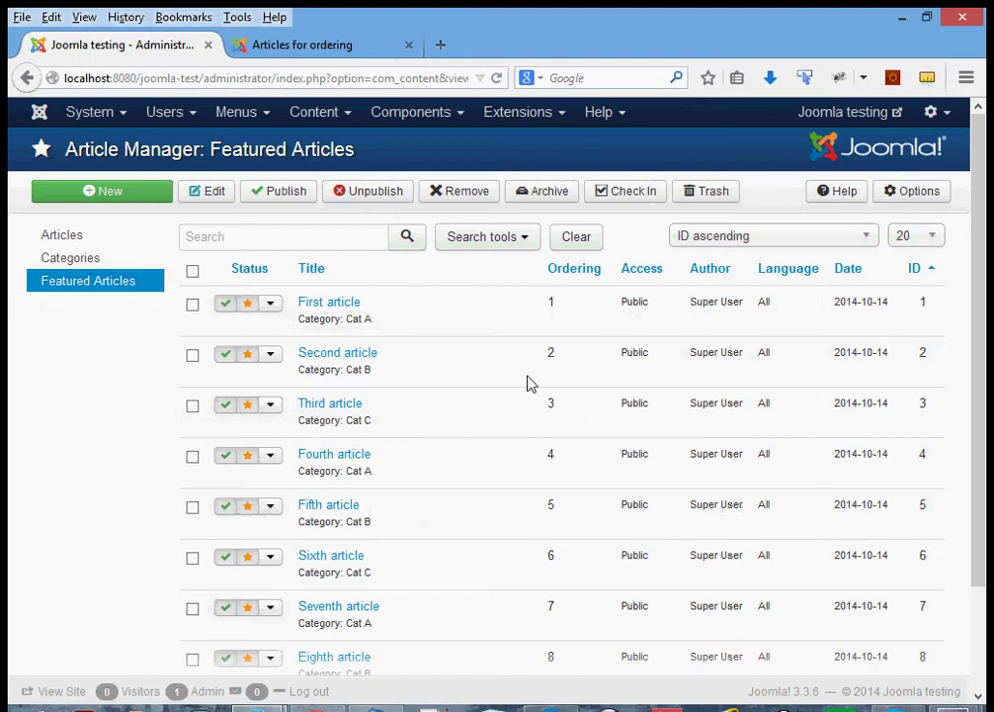
click(304, 48)
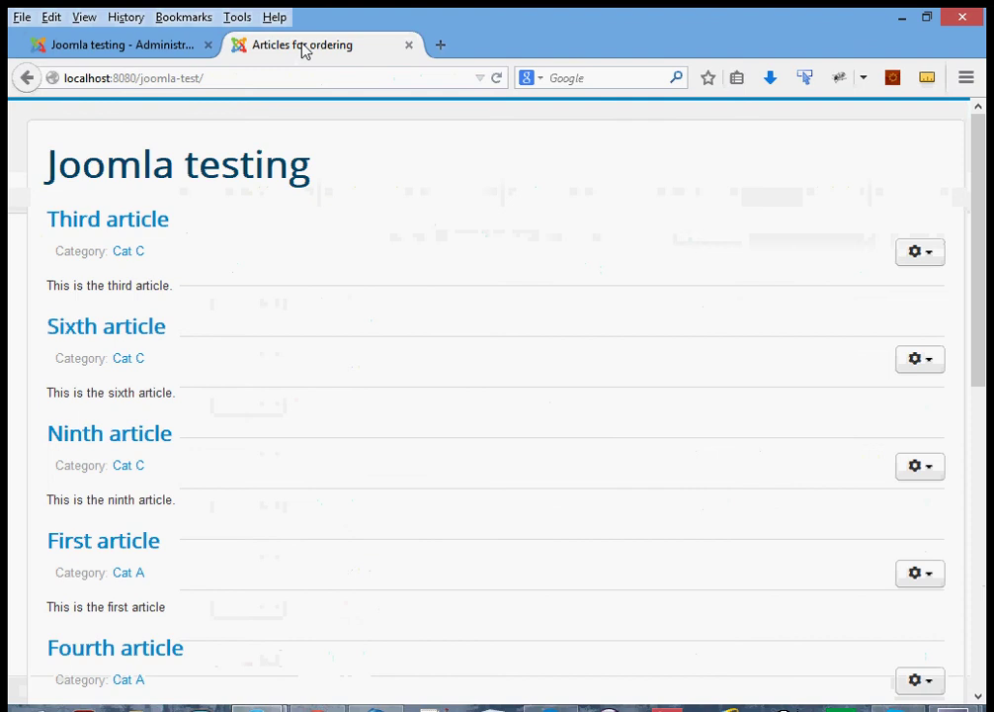
click(497, 78)
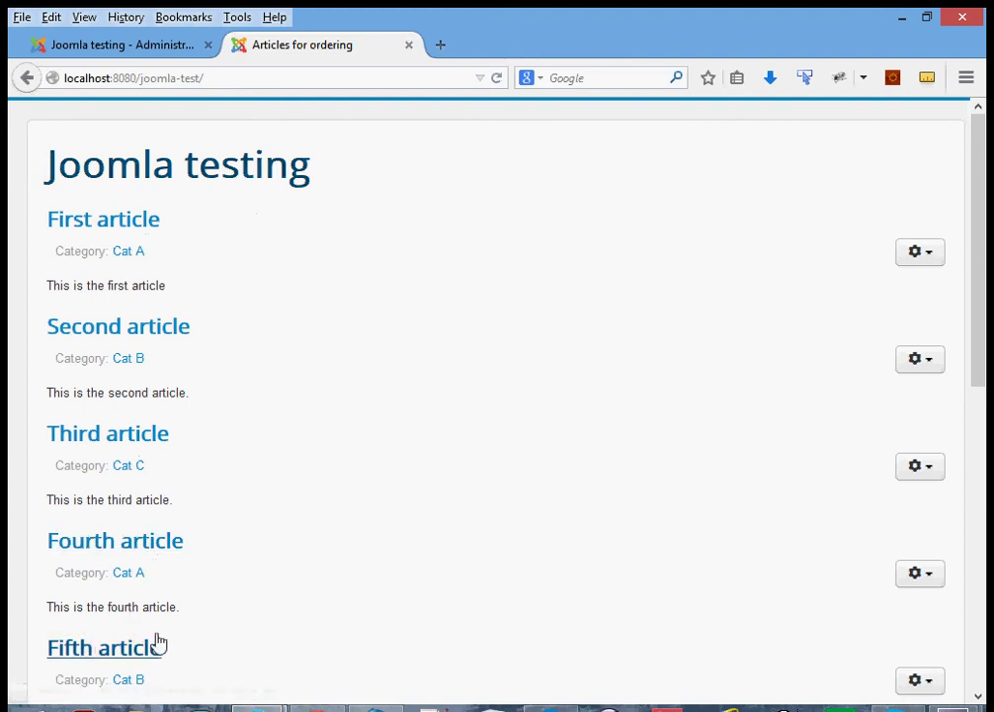
scroll(363, 531, down, 1)
scroll(364, 530, down, 10)
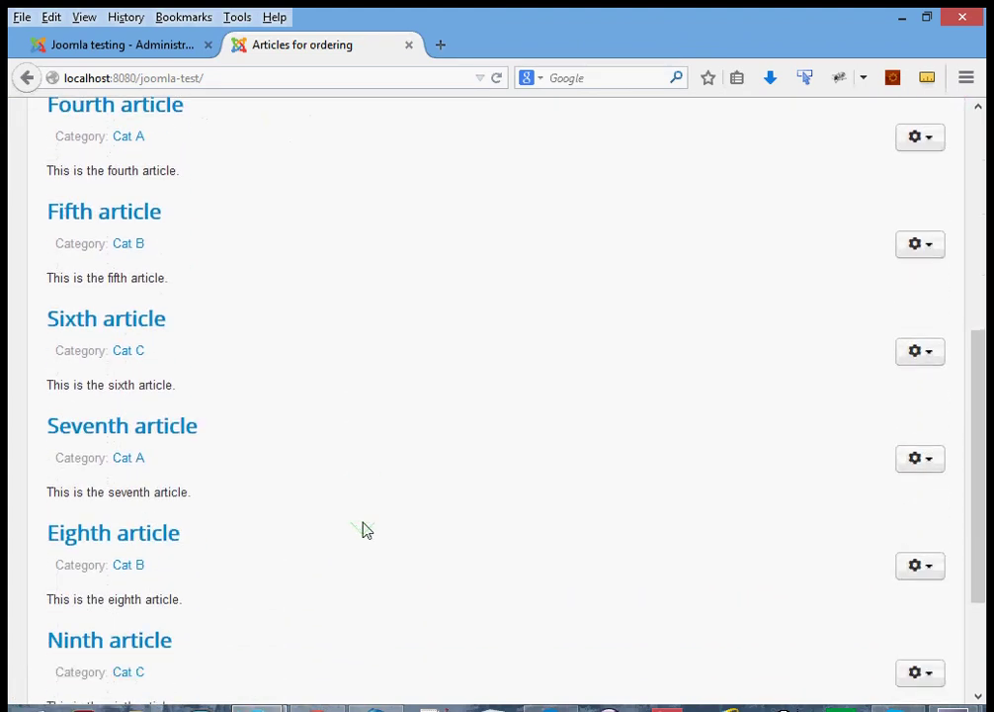
click(155, 44)
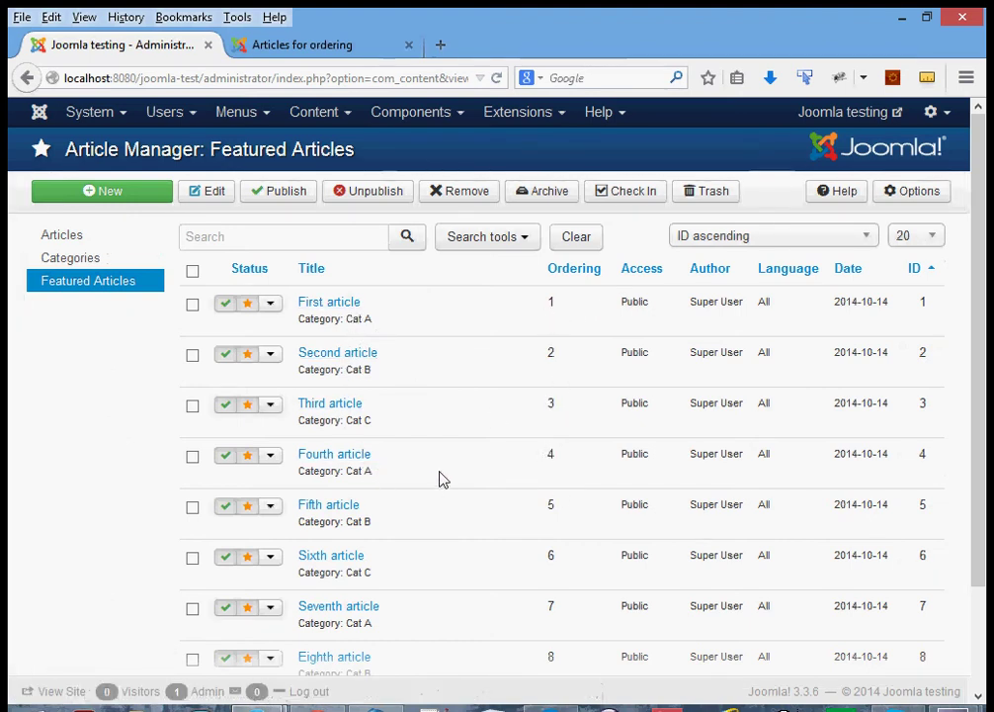
- Look through the featured articles list and sort it by its Ordering column
scroll(440, 478, down, 2)
scroll(440, 477, up, 2)
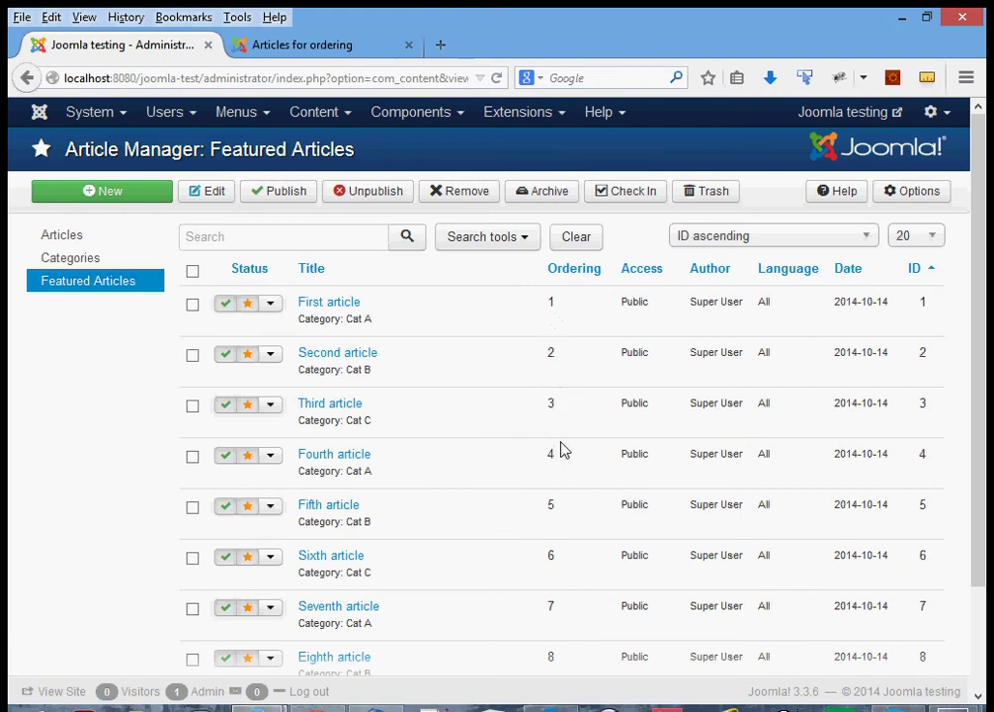
click(576, 269)
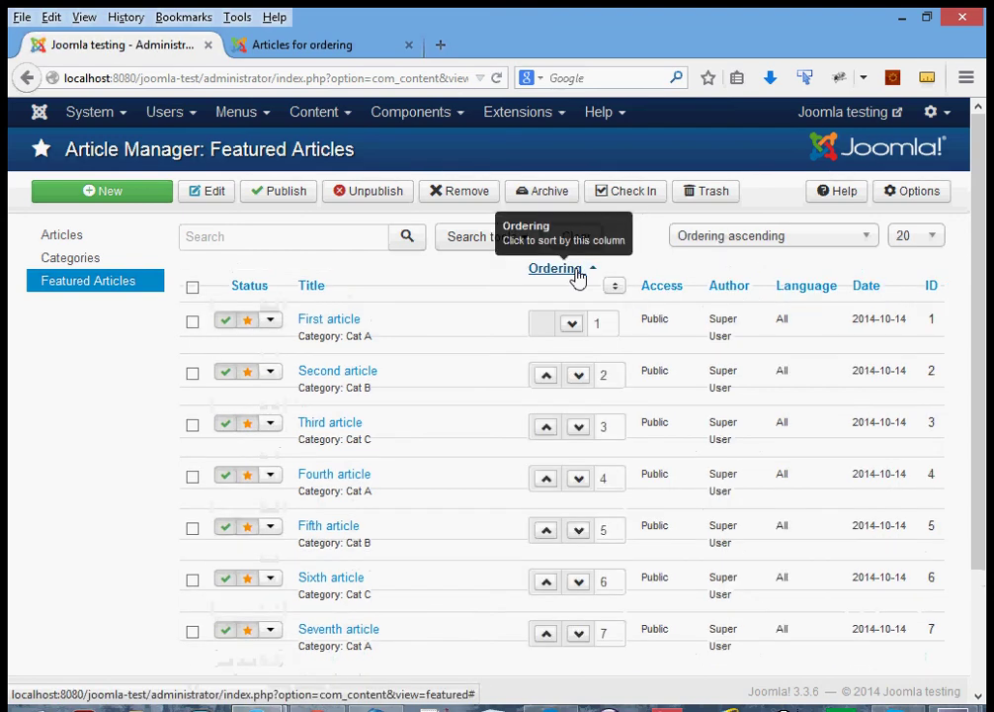
- Sort the featured articles list by Title ascending for comparison and return it to Ordering ascending
click(725, 245)
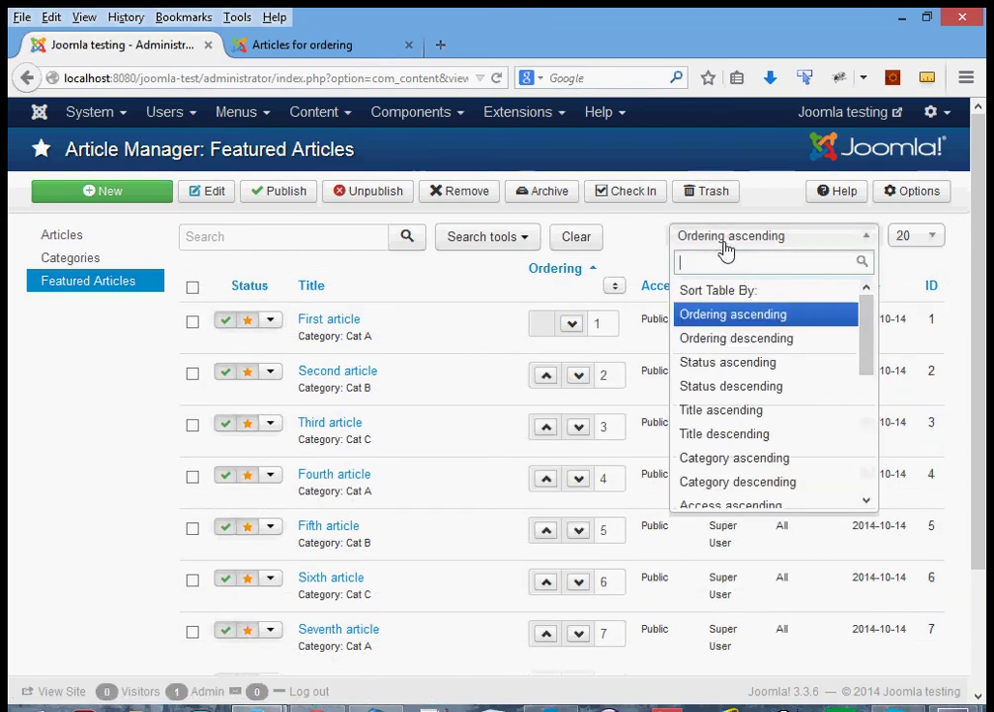
click(739, 421)
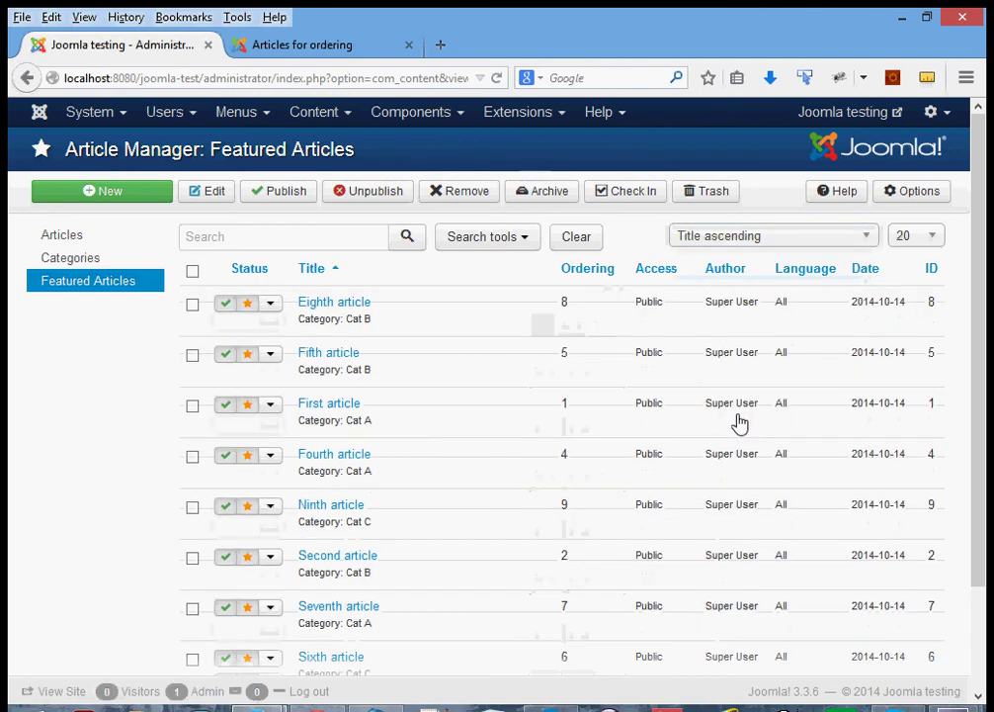
click(772, 246)
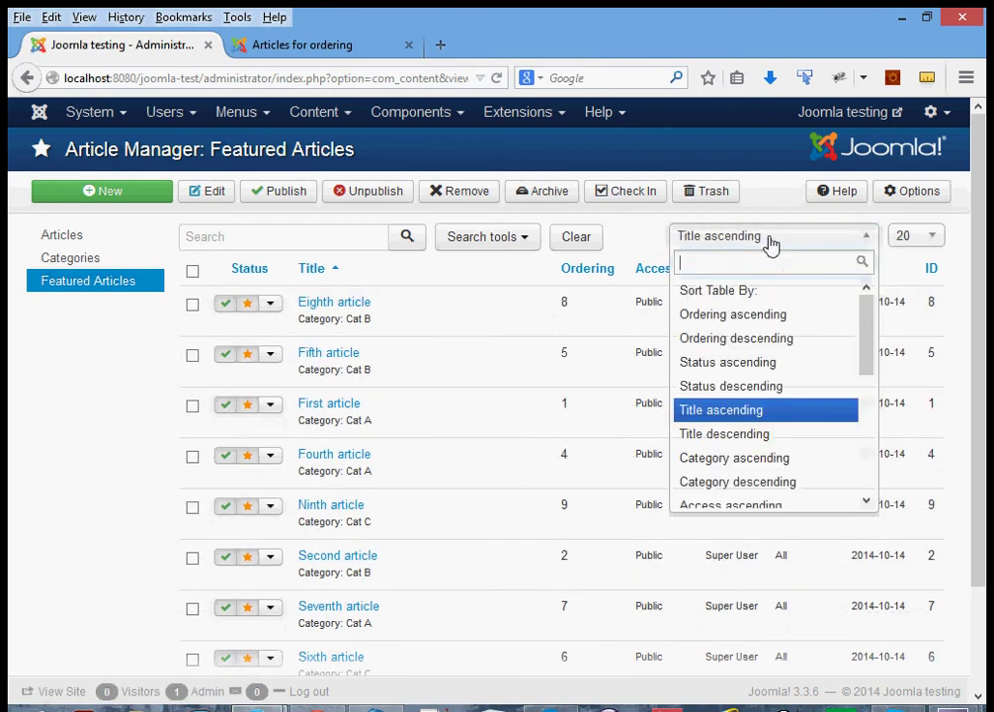
click(770, 314)
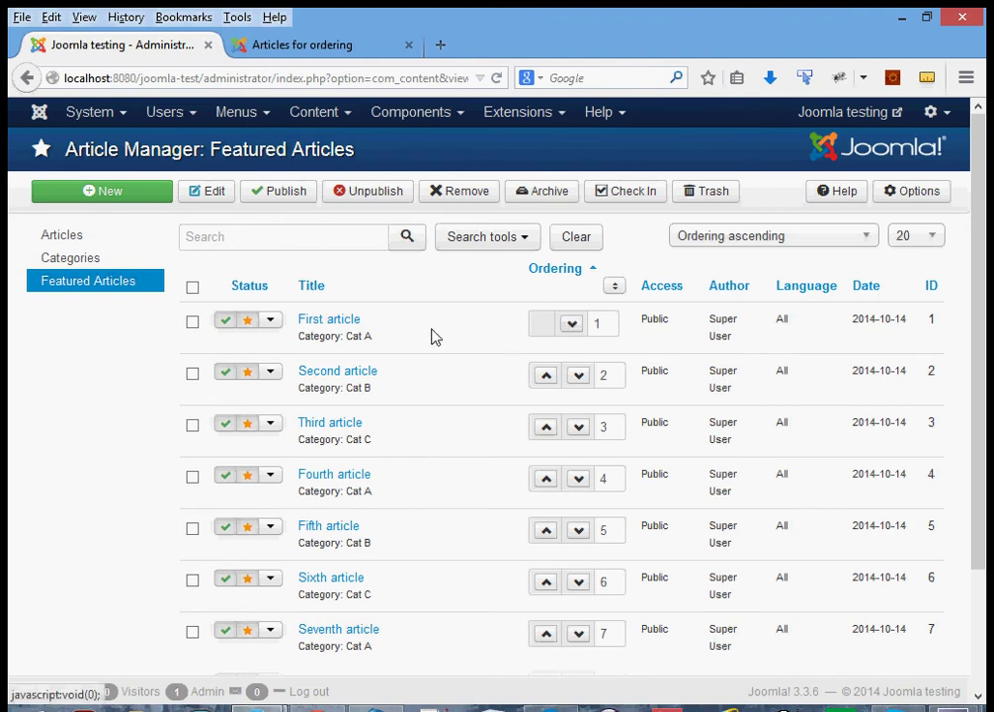
- Move First article down two places in the featured articles order, below Second article and Third article
click(577, 332)
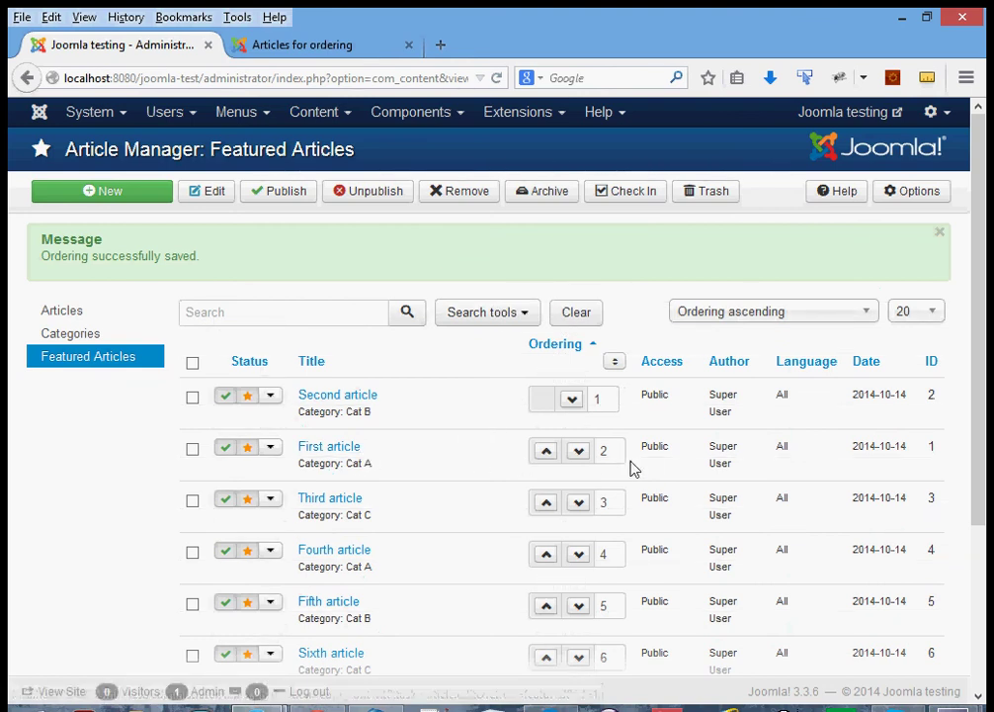
click(580, 453)
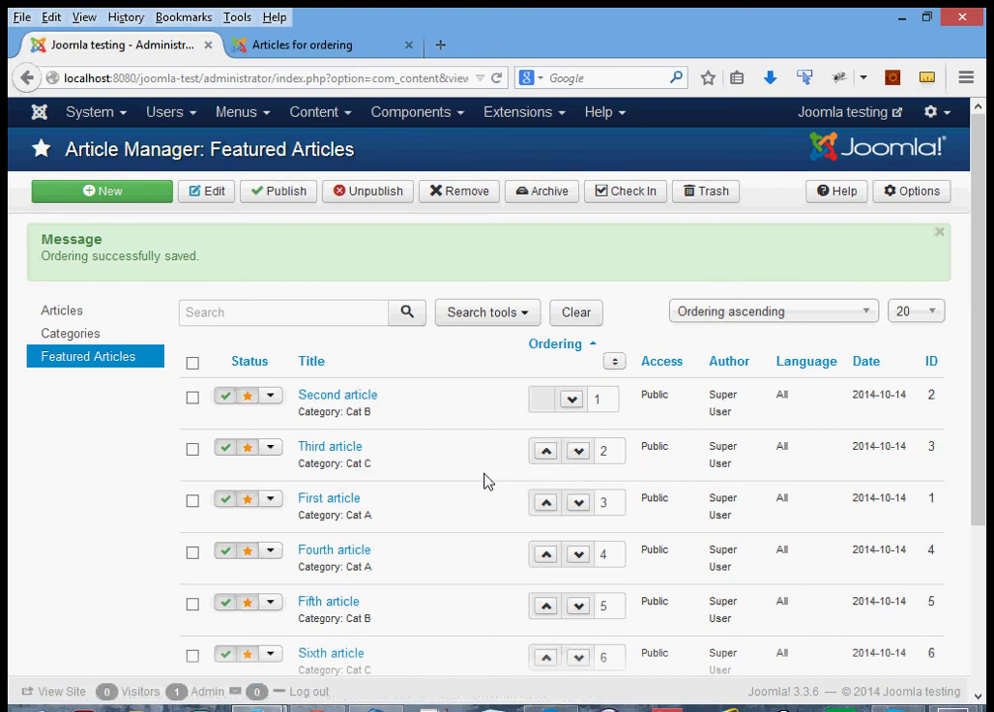
scroll(487, 481, down, 3)
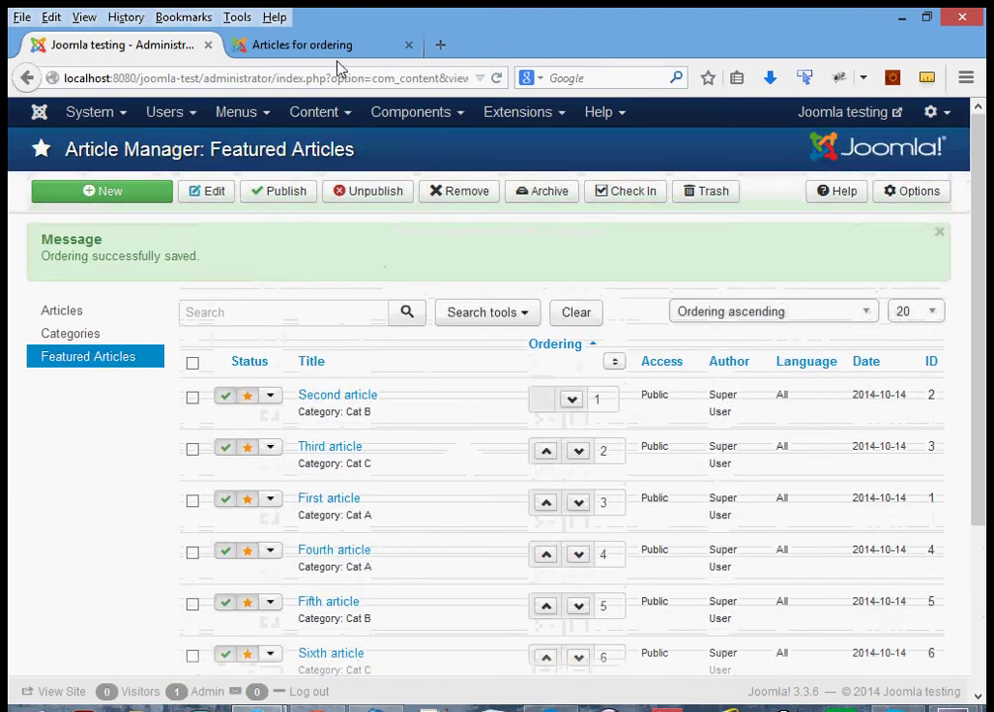
- Reload the front page and compare its article order with the rearranged featured articles list
click(302, 45)
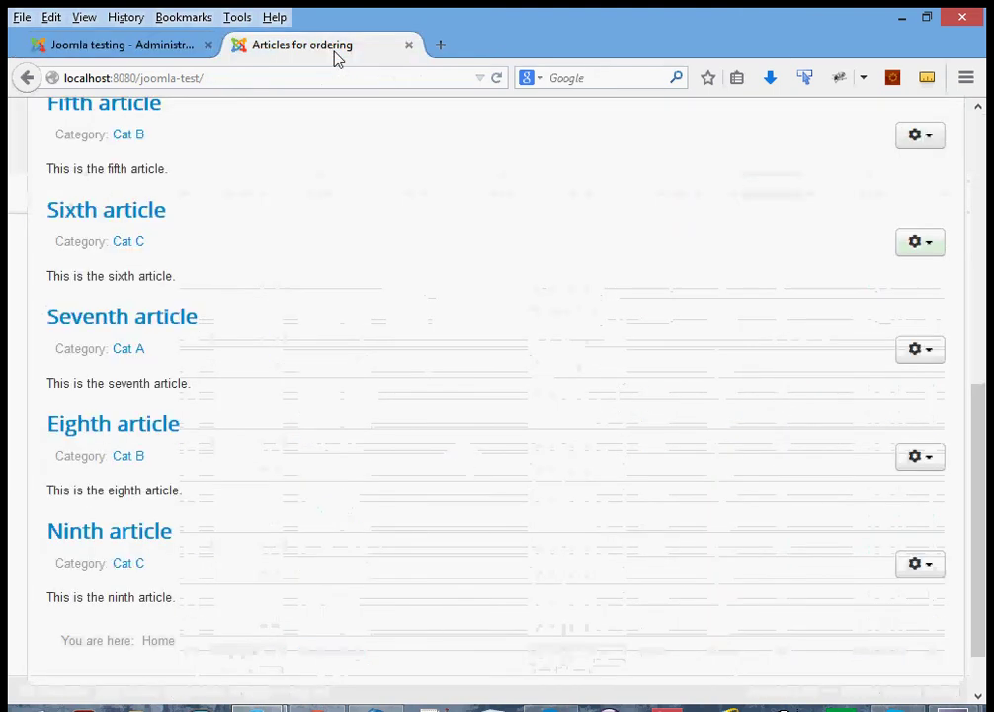
scroll(522, 221, up, 10)
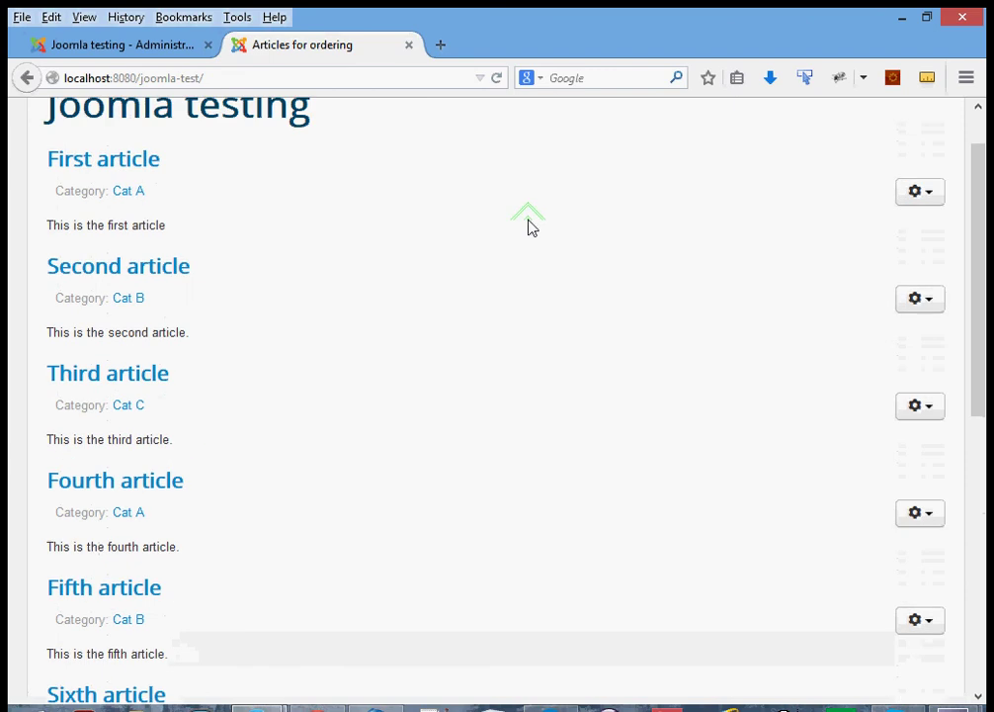
click(497, 79)
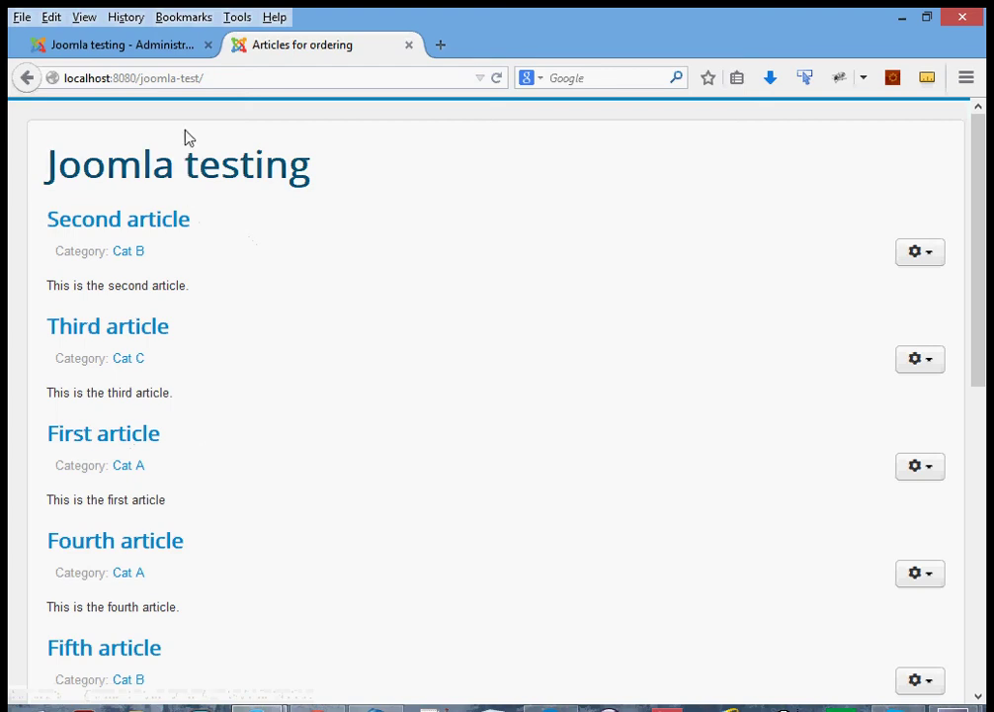
click(168, 49)
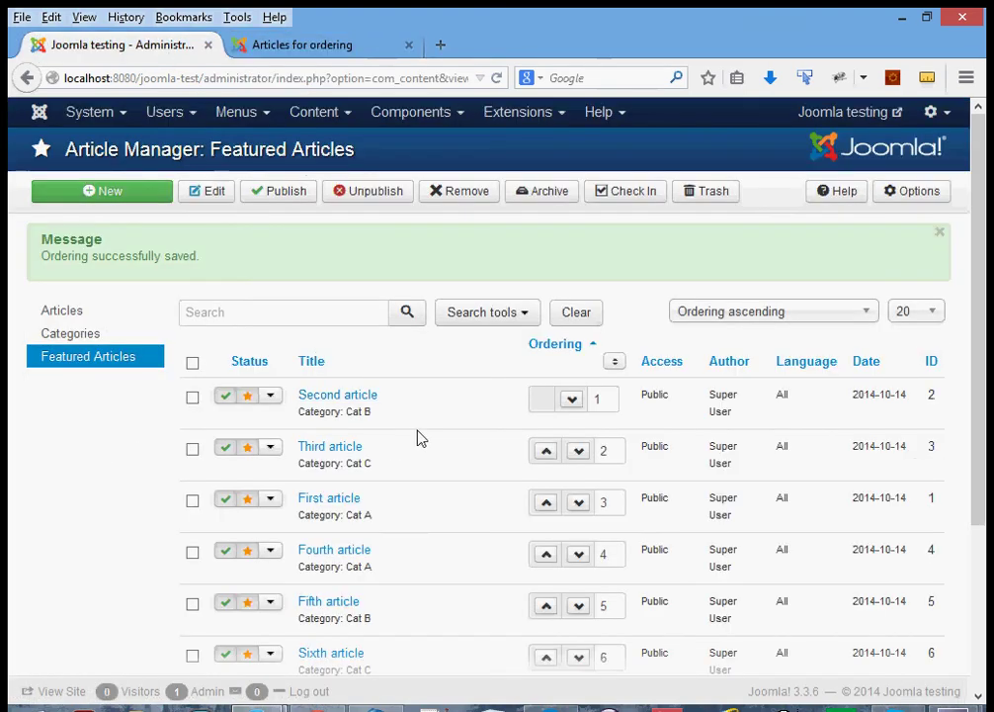
scroll(443, 436, down, 3)
scroll(443, 436, up, 3)
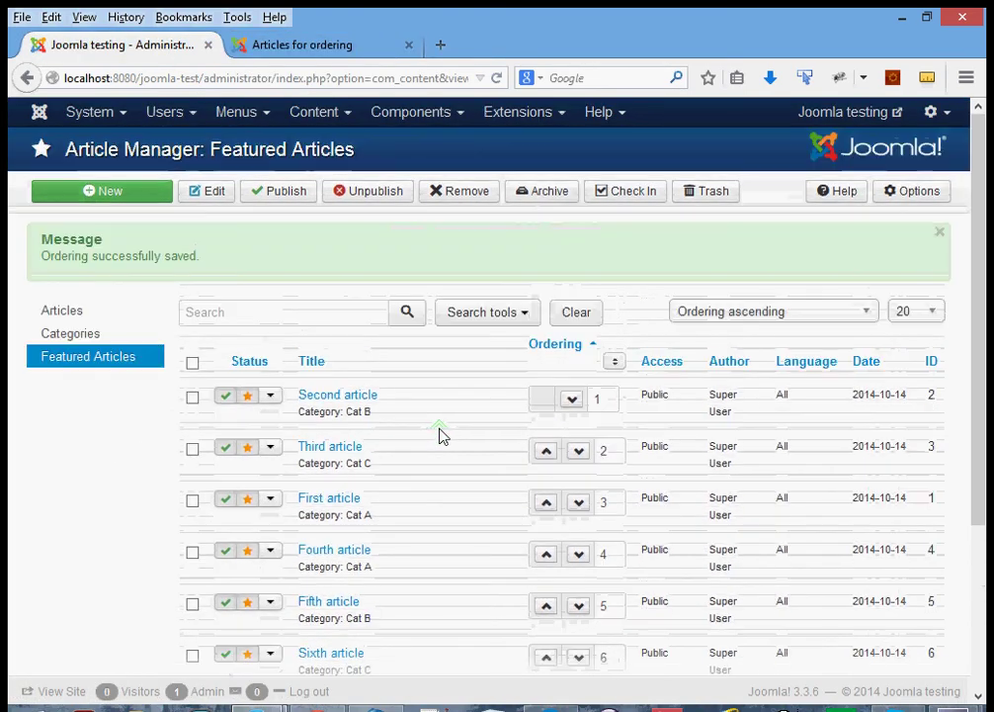
click(297, 47)
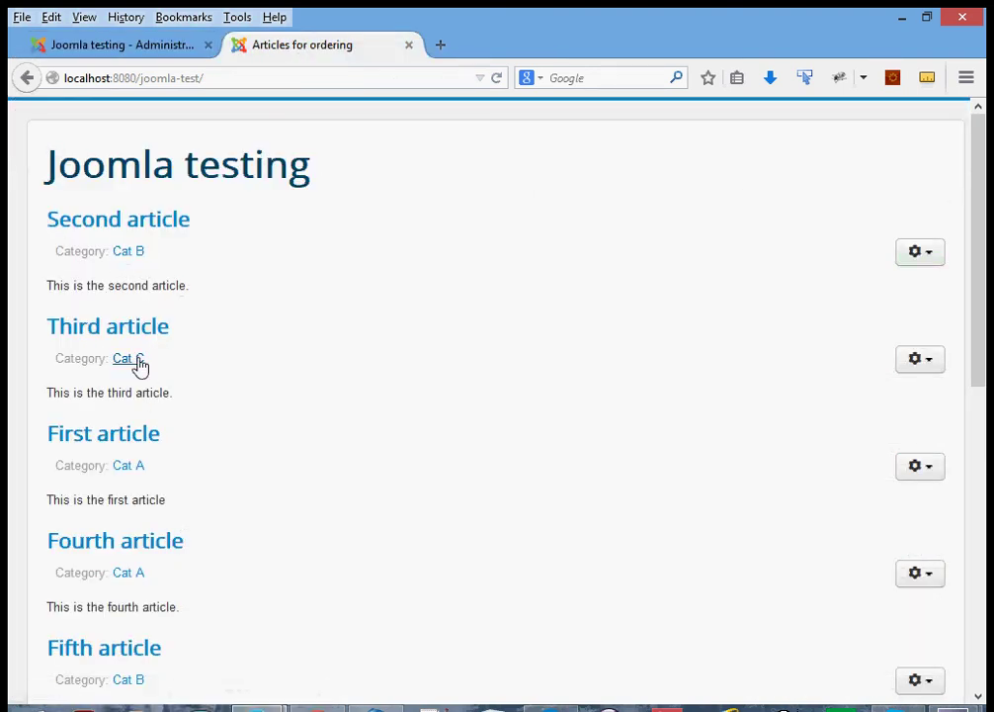
- Set the Category Order of the Homepage menu's Articles for ordering item to Category Manager Order, and save and close it
click(170, 45)
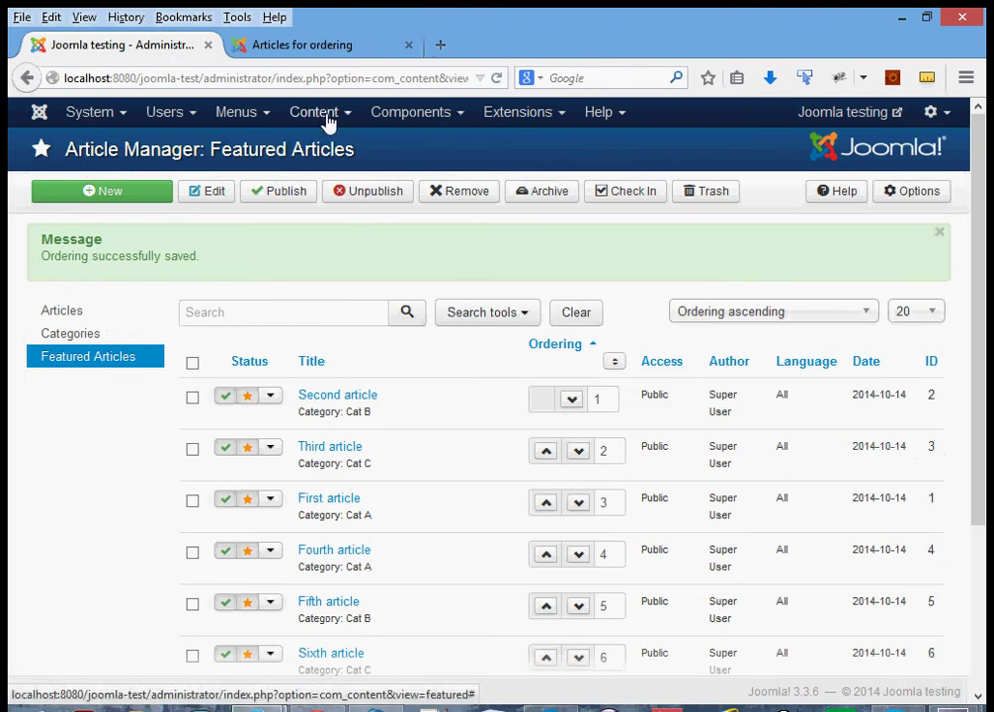
click(242, 117)
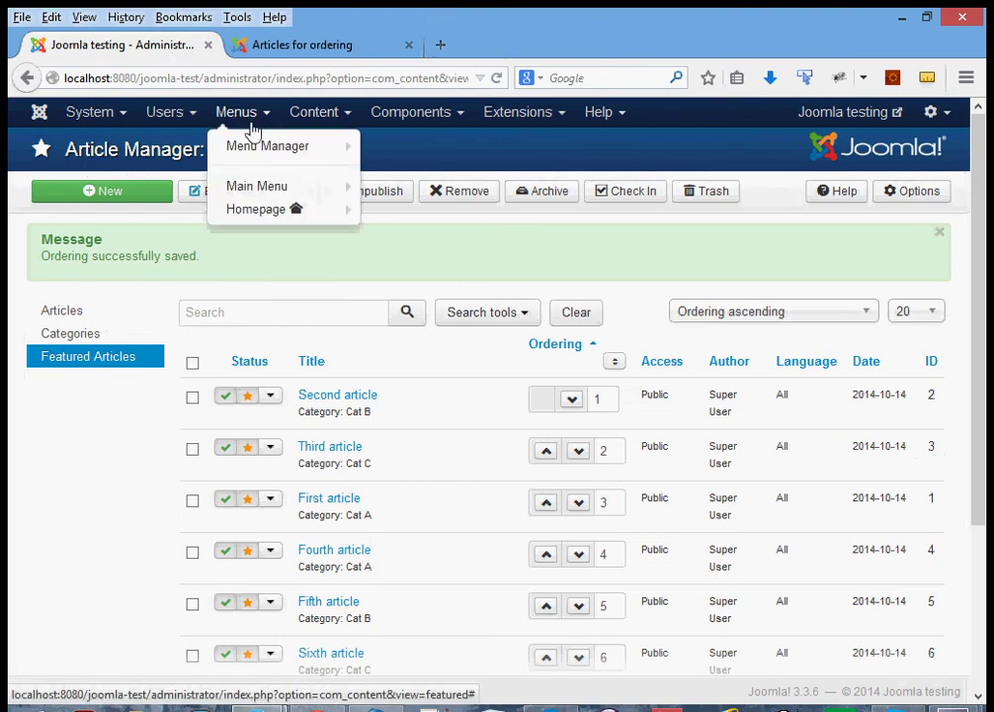
click(256, 213)
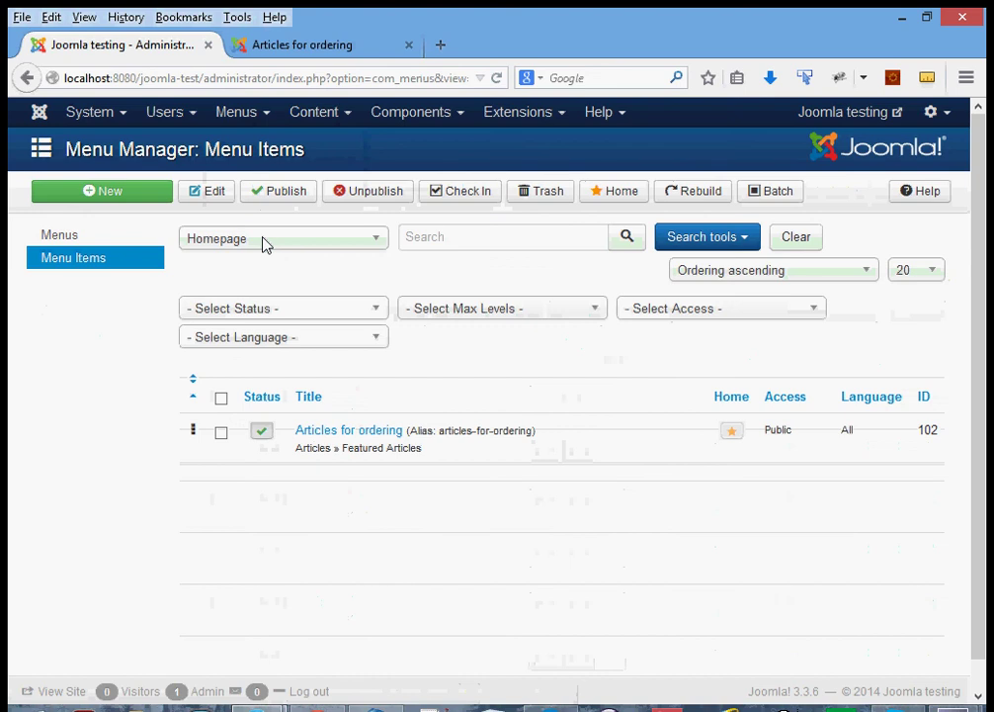
click(330, 440)
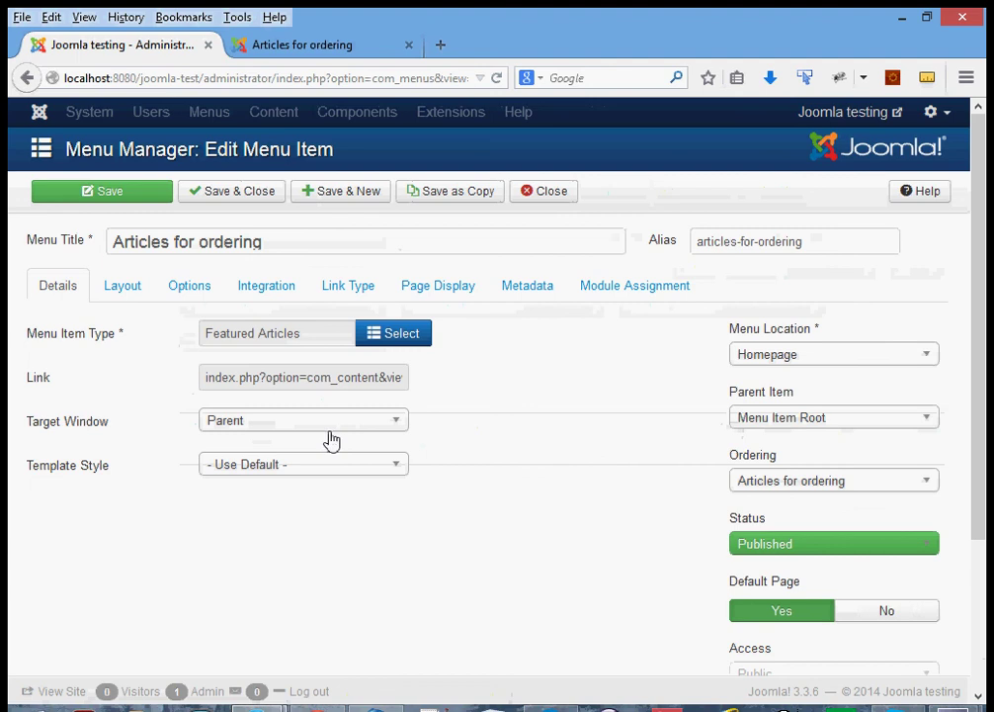
click(126, 289)
scroll(442, 444, down, 3)
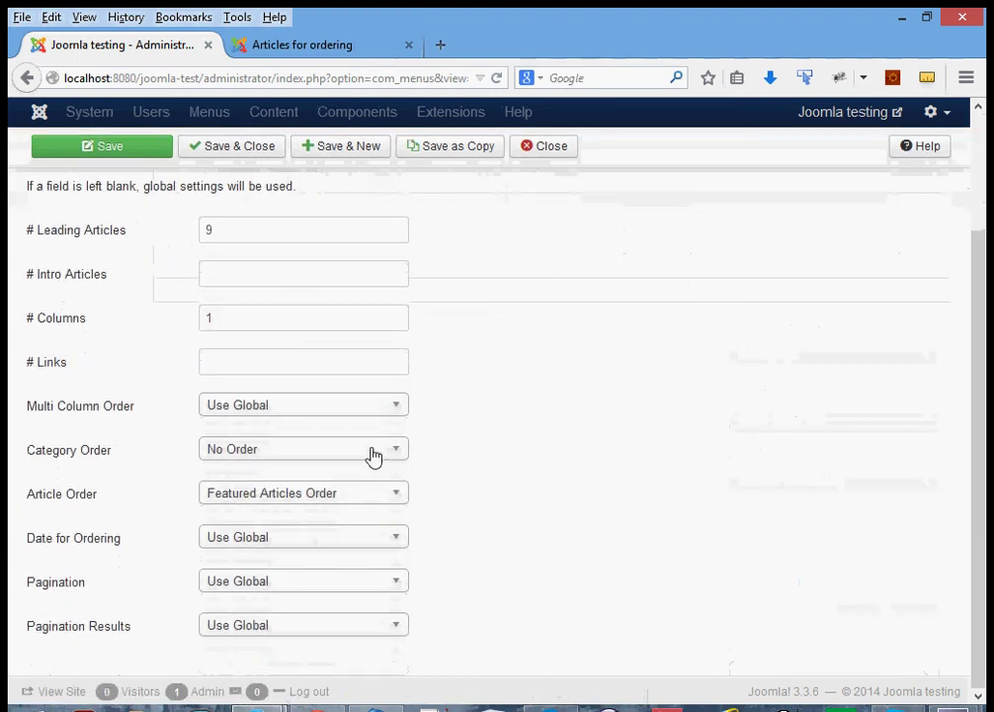
click(376, 454)
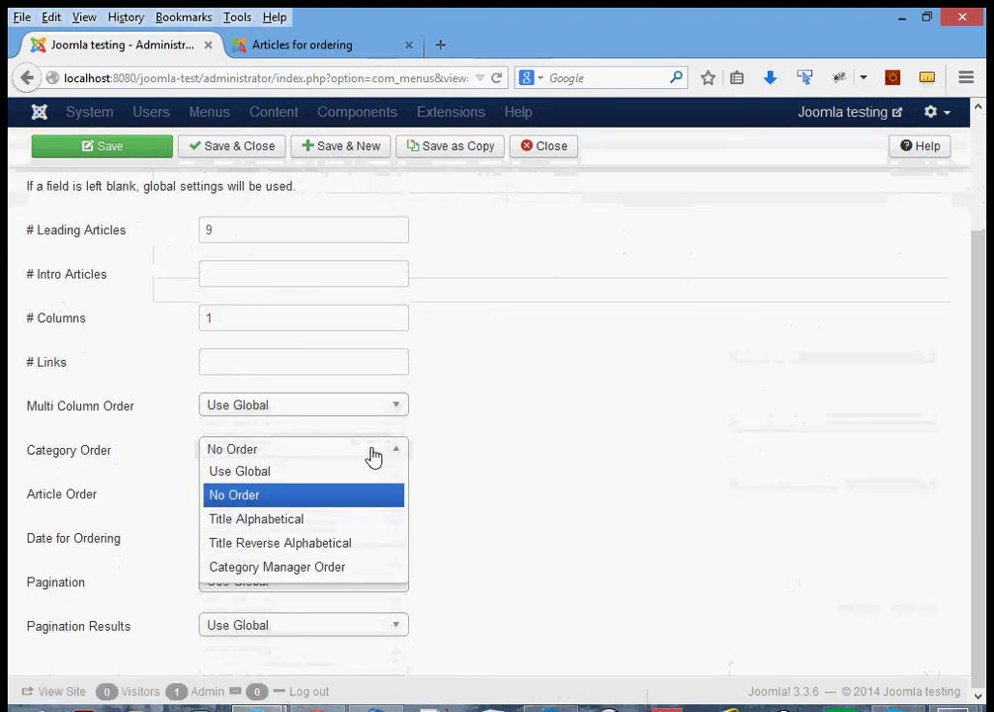
click(311, 567)
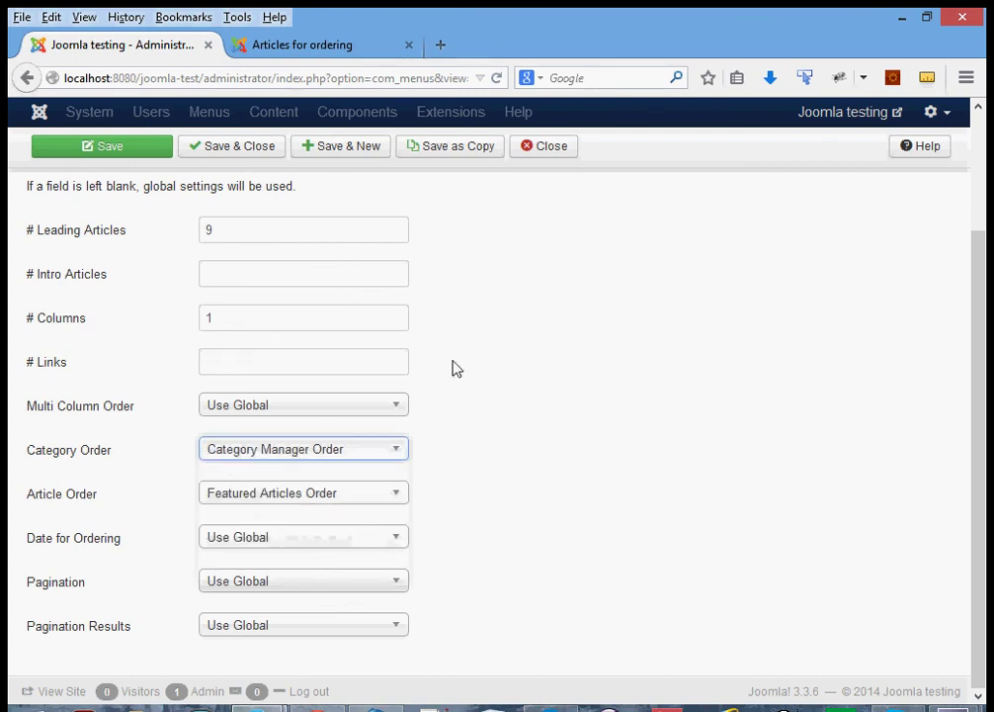
click(230, 154)
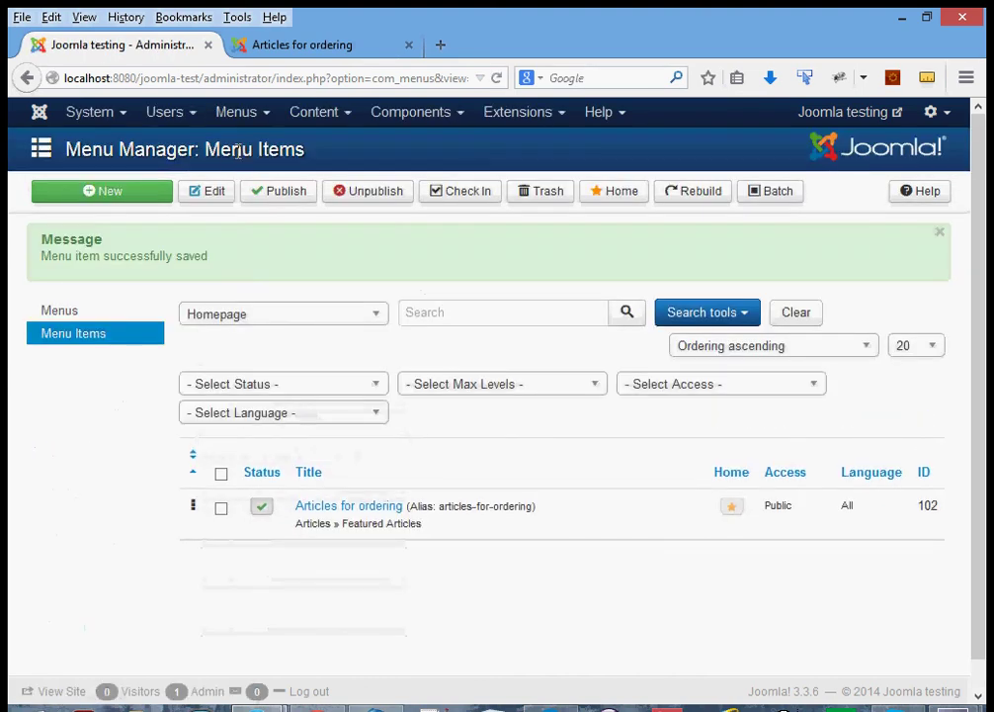
- Check the category order in the Category Manager, reload the front page, and examine how its articles are grouped by category
click(321, 113)
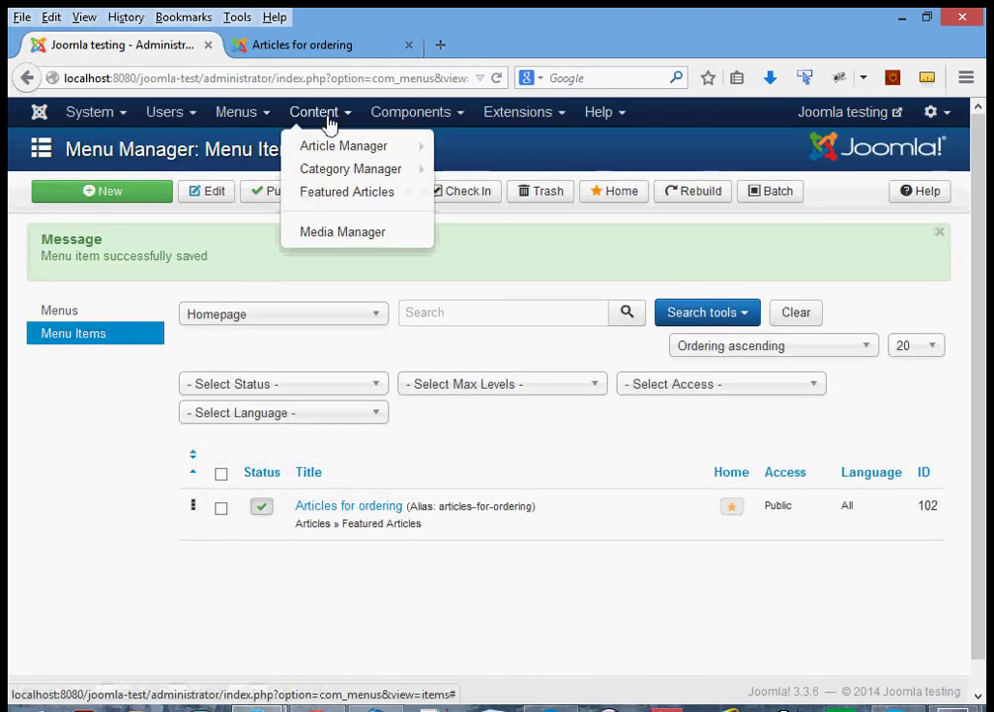
mouse_move(330, 150)
click(328, 175)
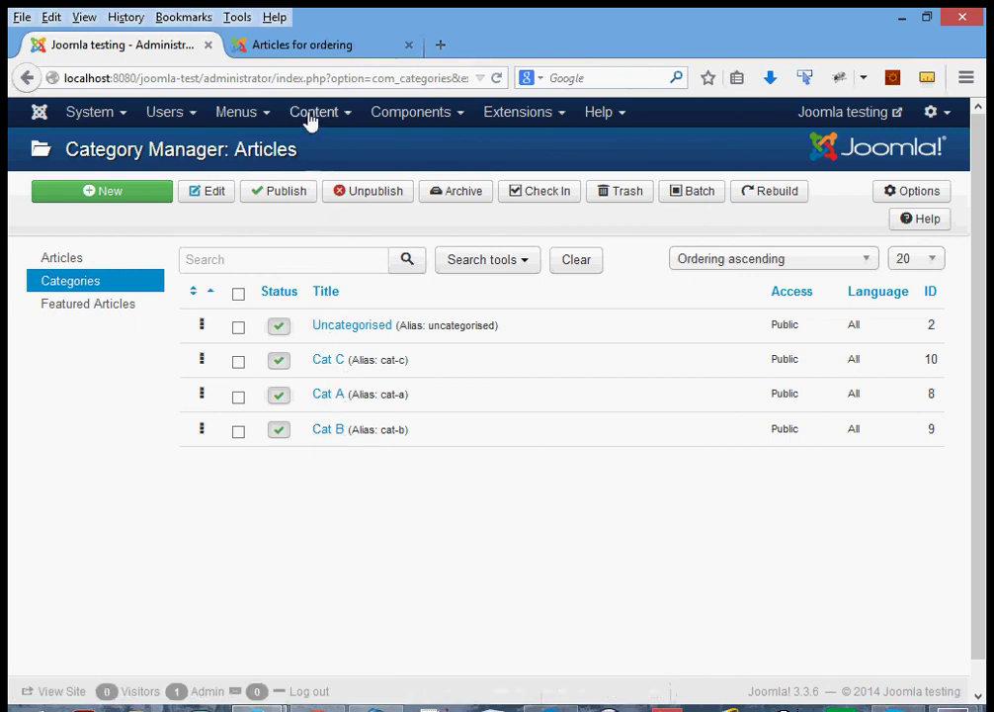
click(287, 45)
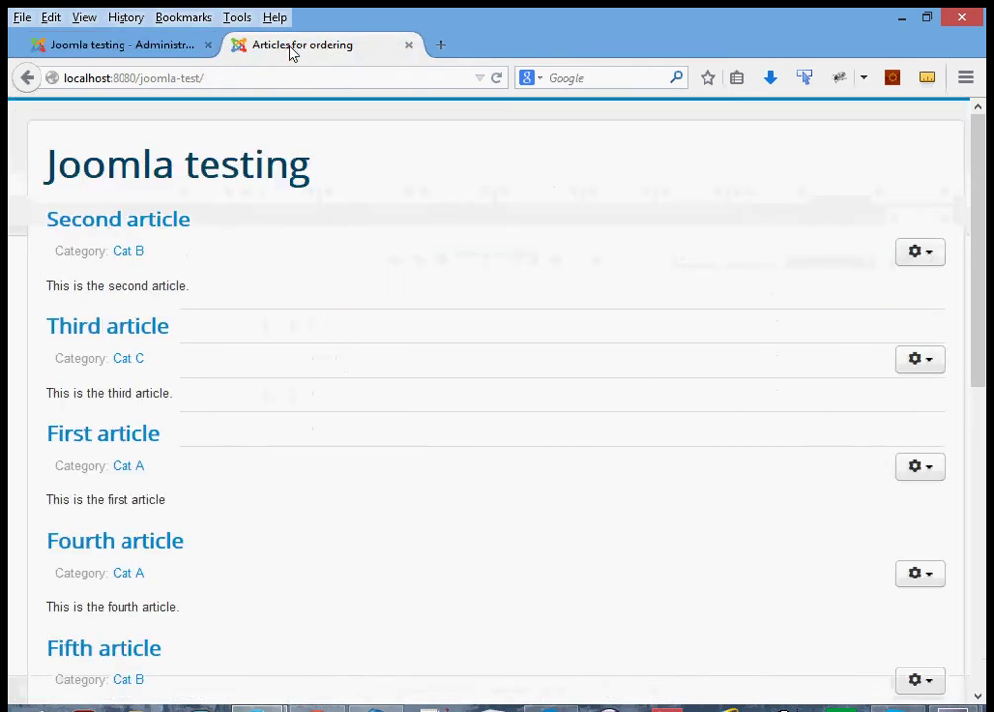
click(497, 78)
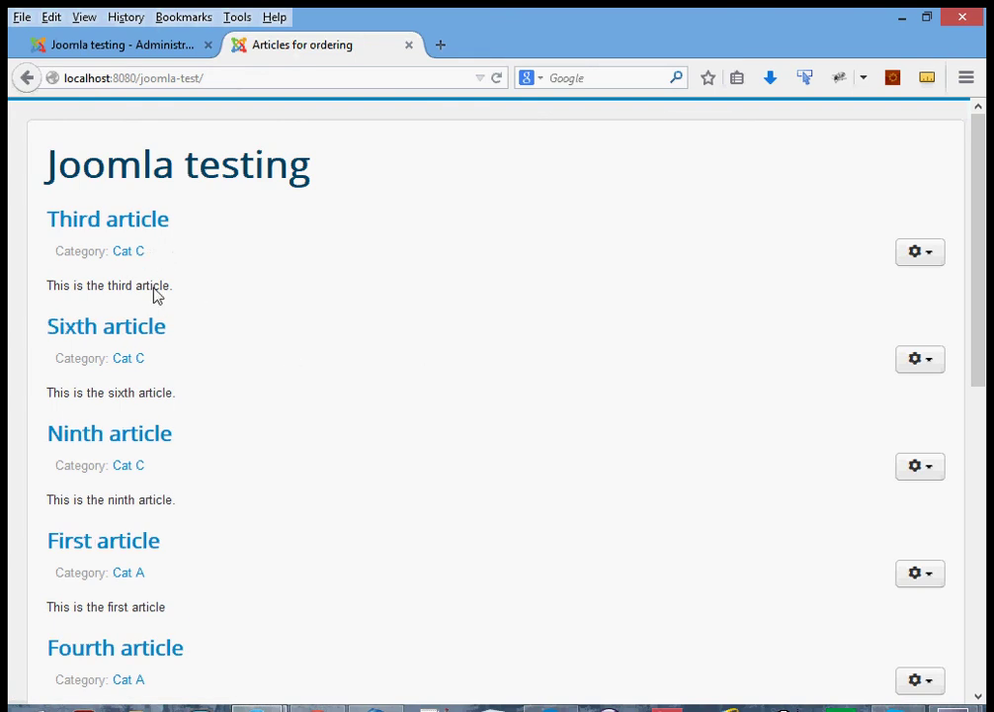
scroll(247, 462, down, 4)
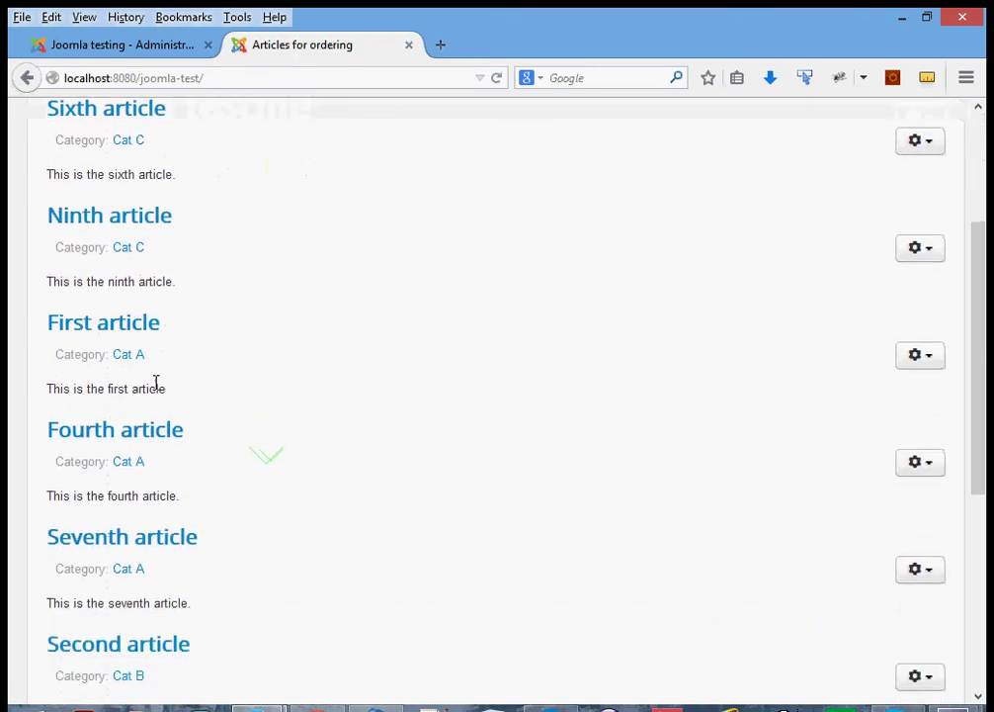
scroll(202, 568, down, 6)
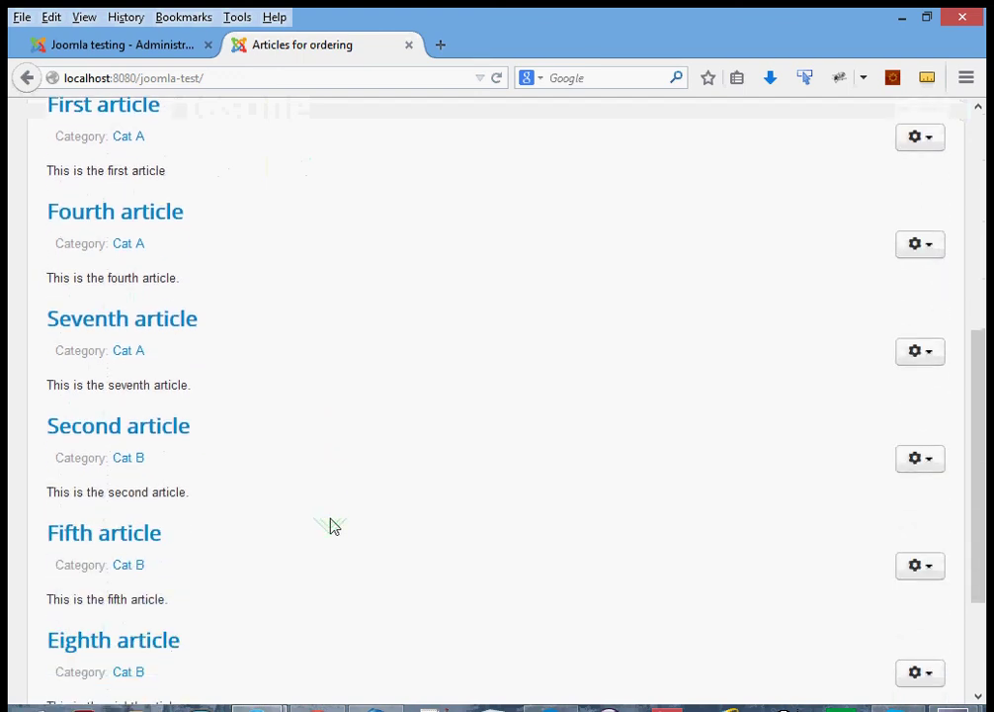
scroll(427, 412, up, 8)
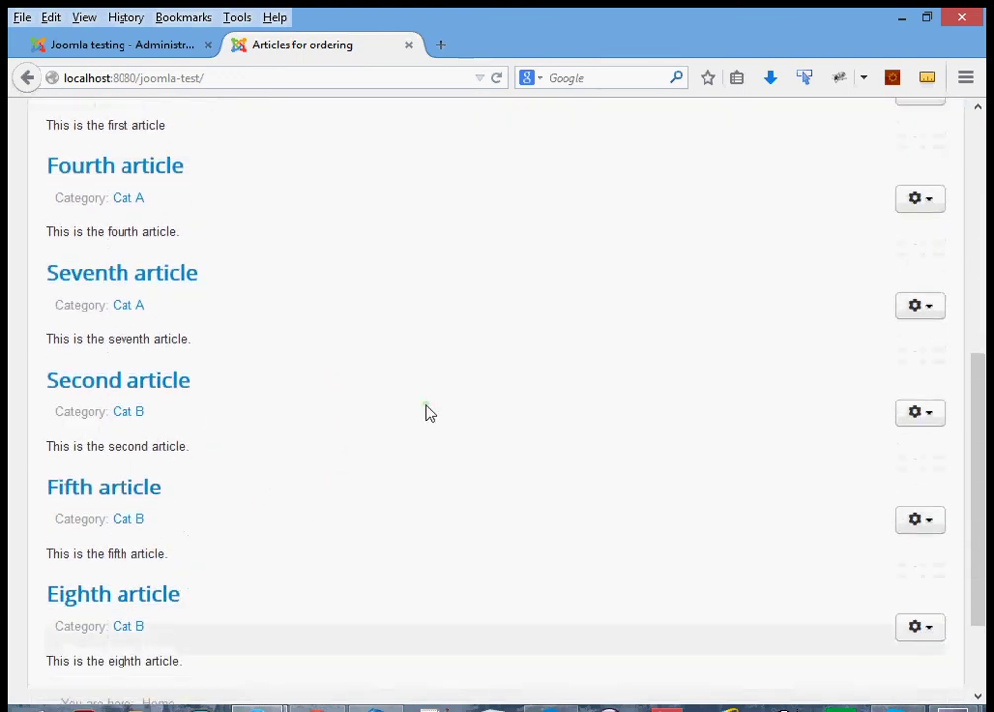
scroll(427, 412, up, 2)
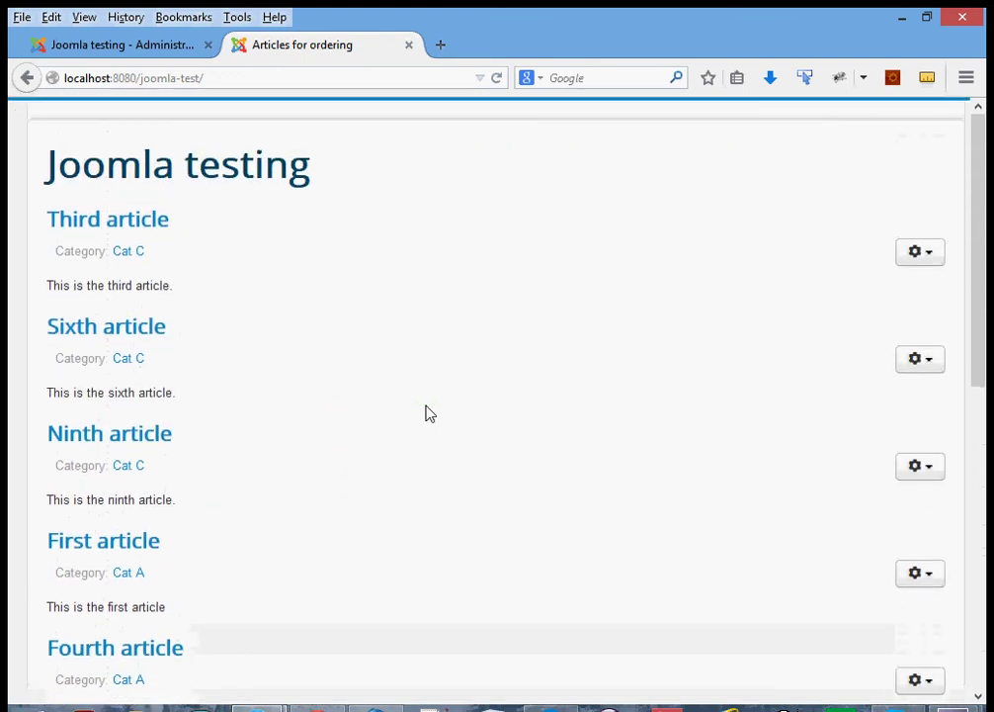
scroll(428, 413, down, 6)
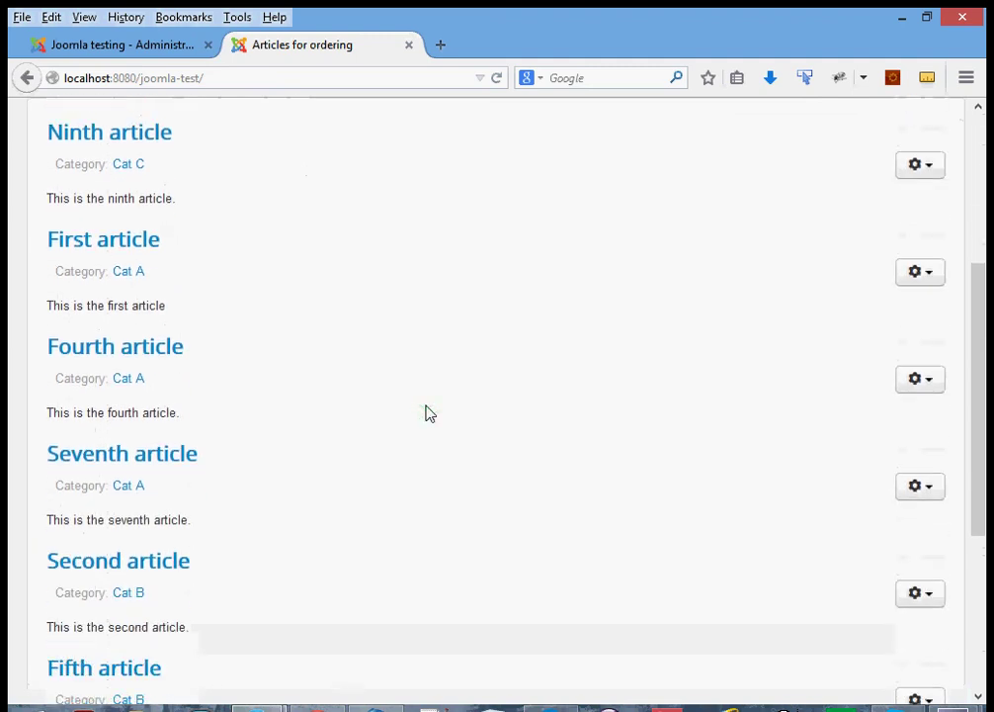
- Open the featured articles list and compare its ordering with the order of the articles within each category on the front page
click(159, 47)
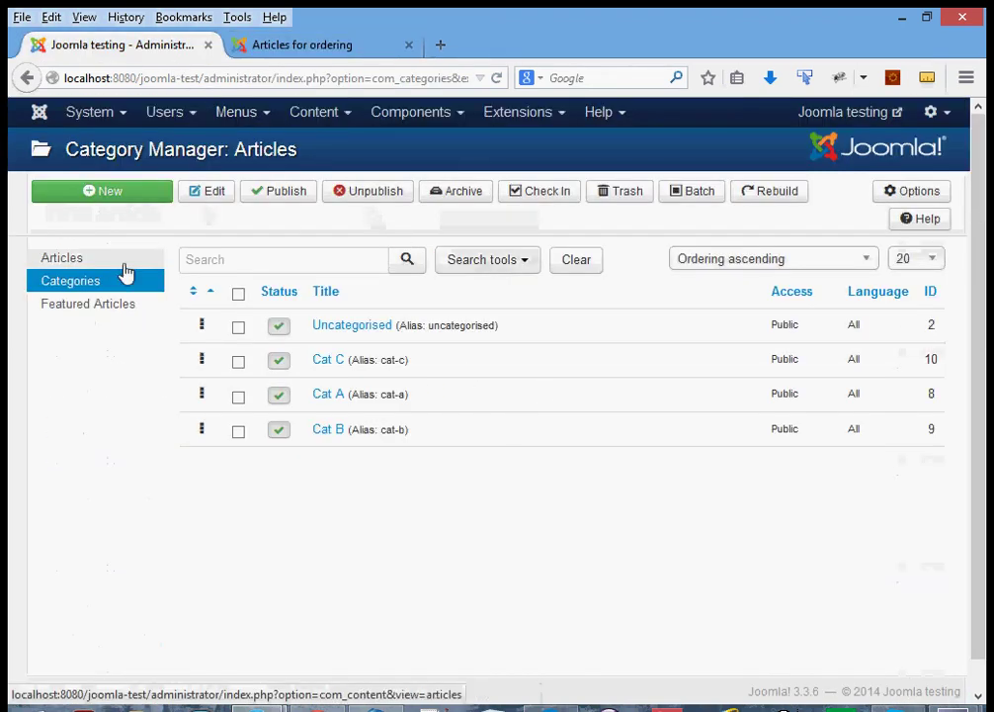
click(84, 260)
click(84, 305)
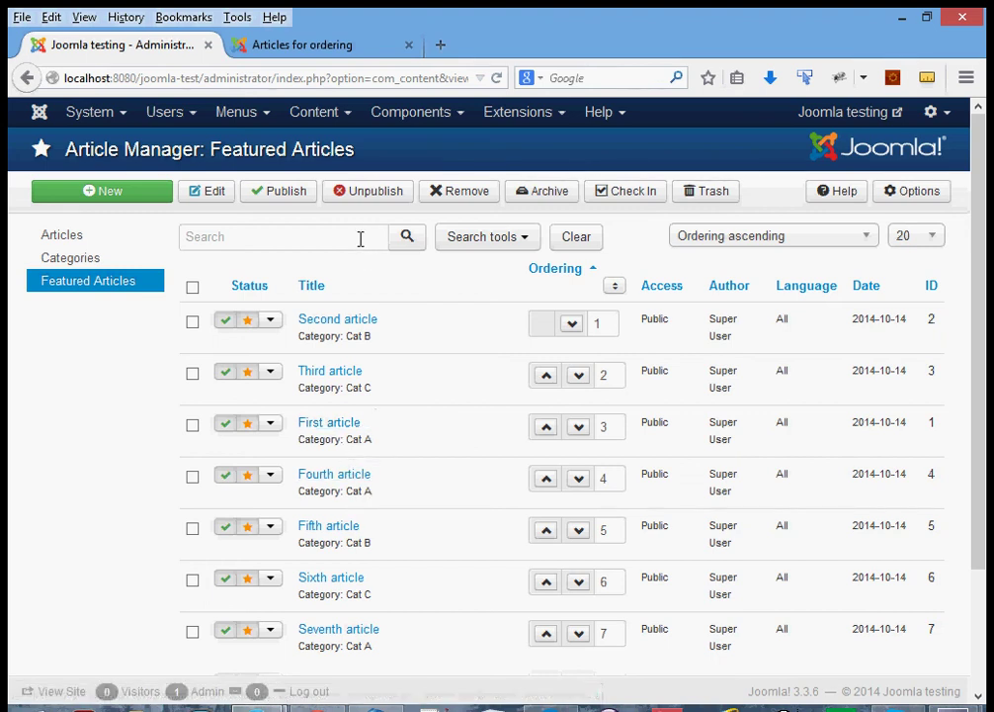
click(286, 46)
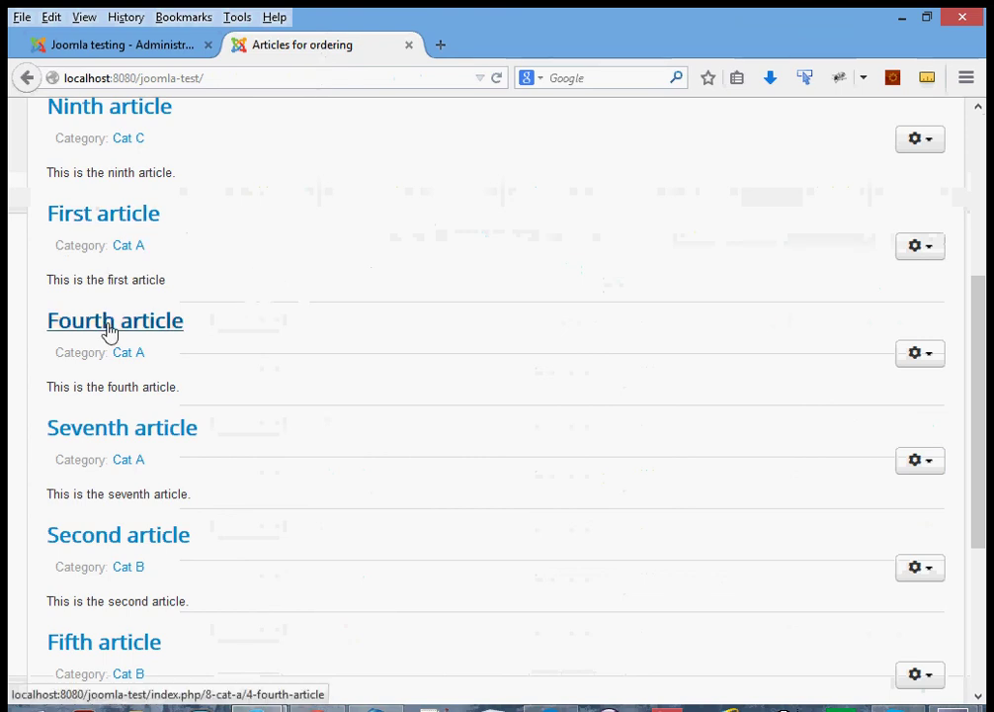
- Move First article down one place in the featured articles ordering, so that it follows Fourth article
click(146, 46)
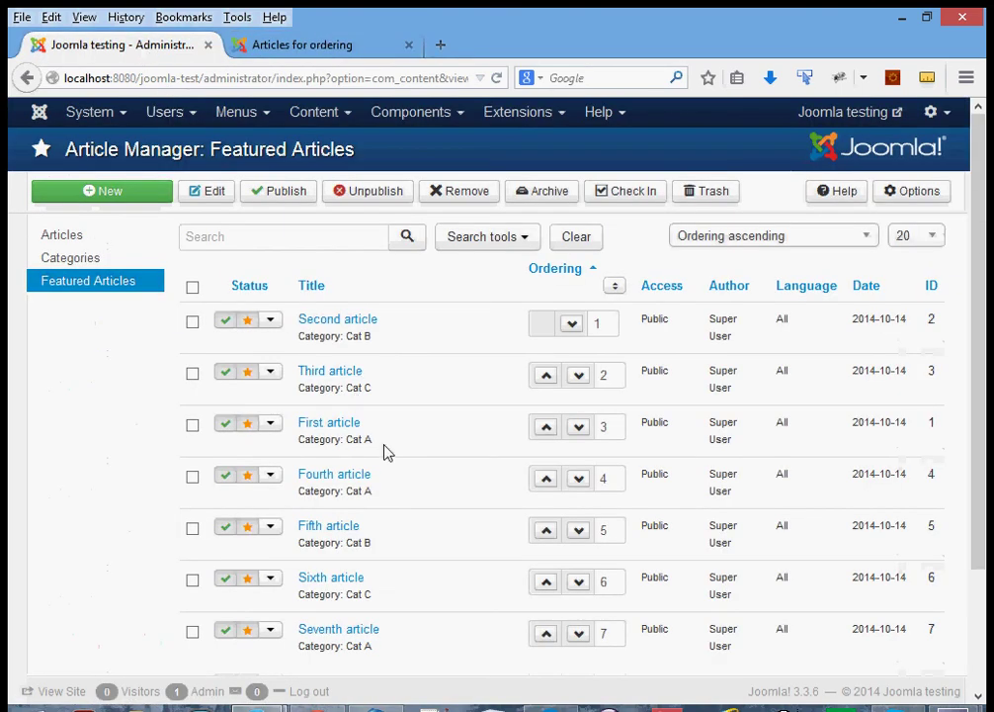
click(580, 431)
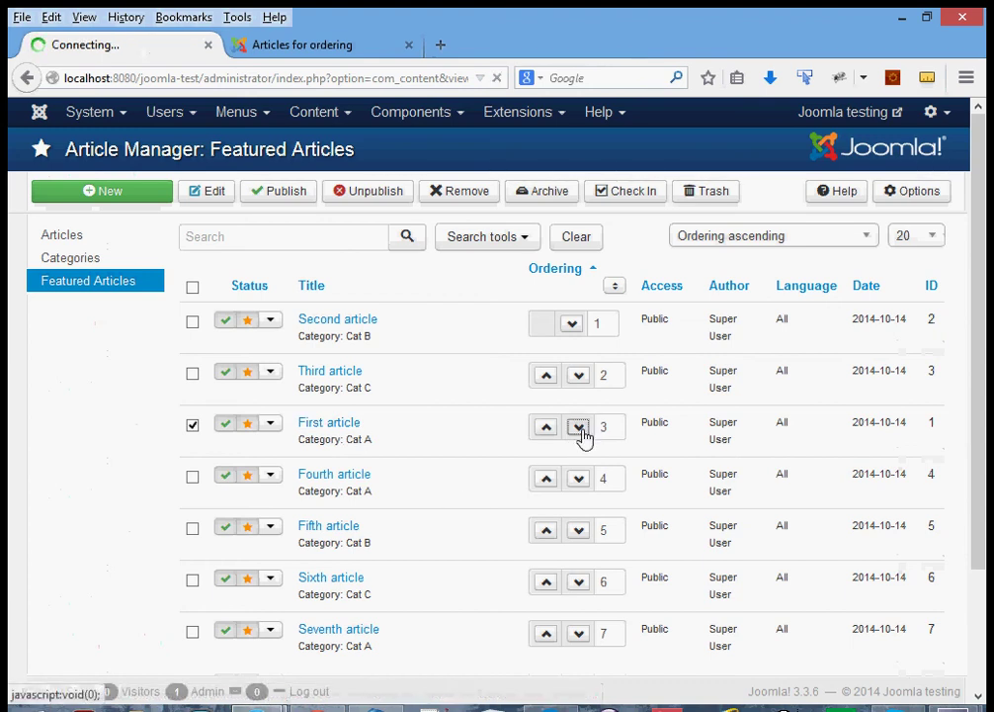
scroll(490, 510, down, 3)
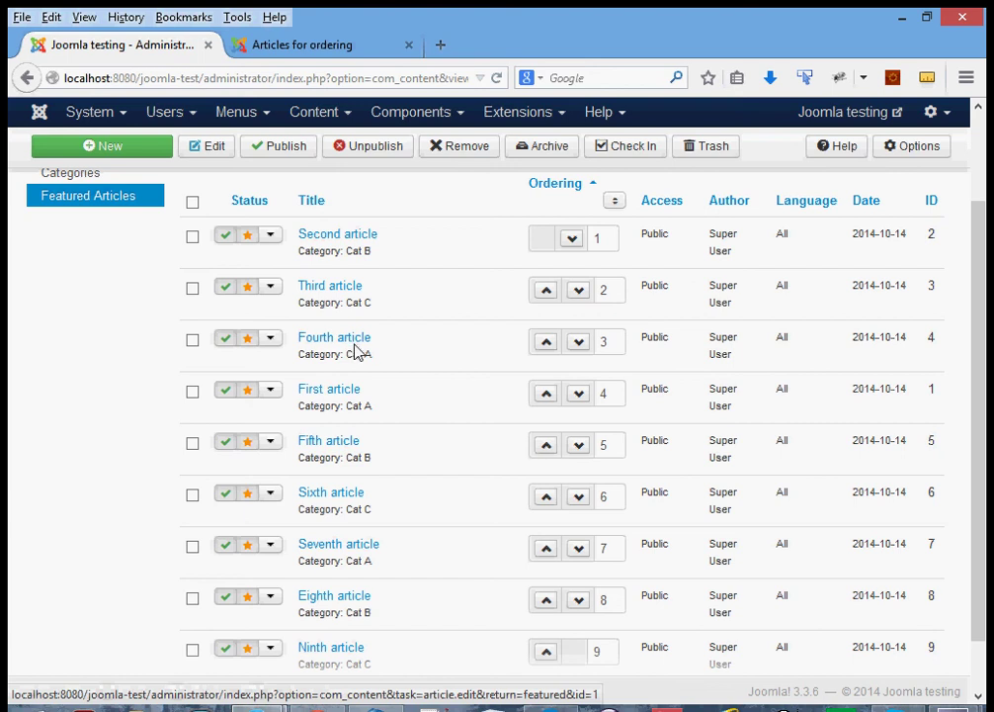
- Reload the front page and examine the order of the Cat A articles against the rearranged featured articles list
click(309, 57)
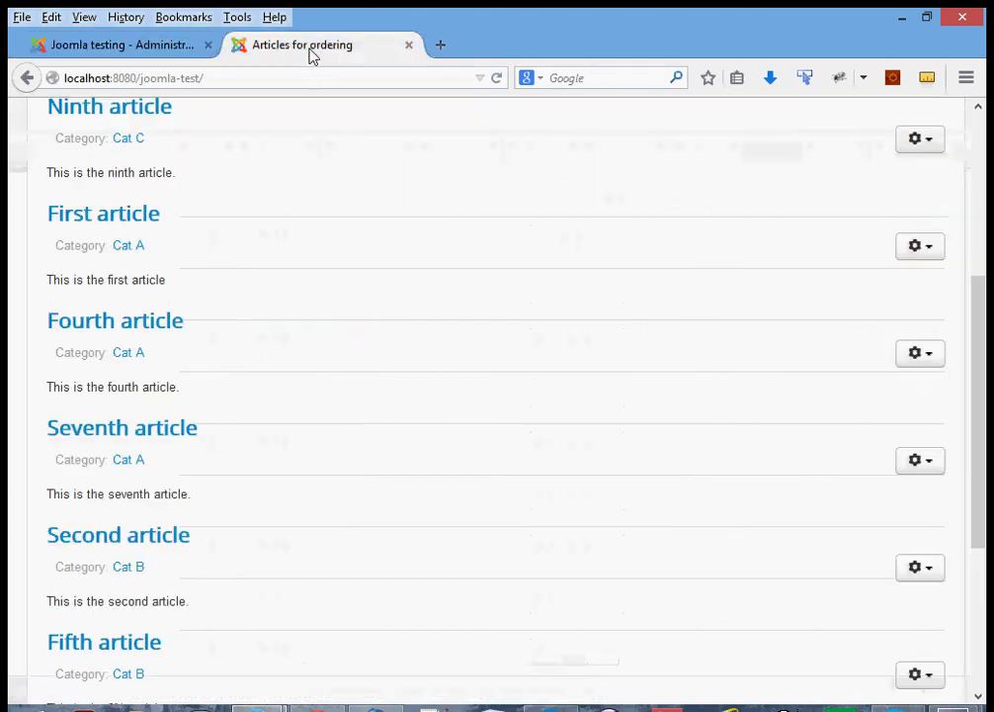
scroll(411, 266, up, 5)
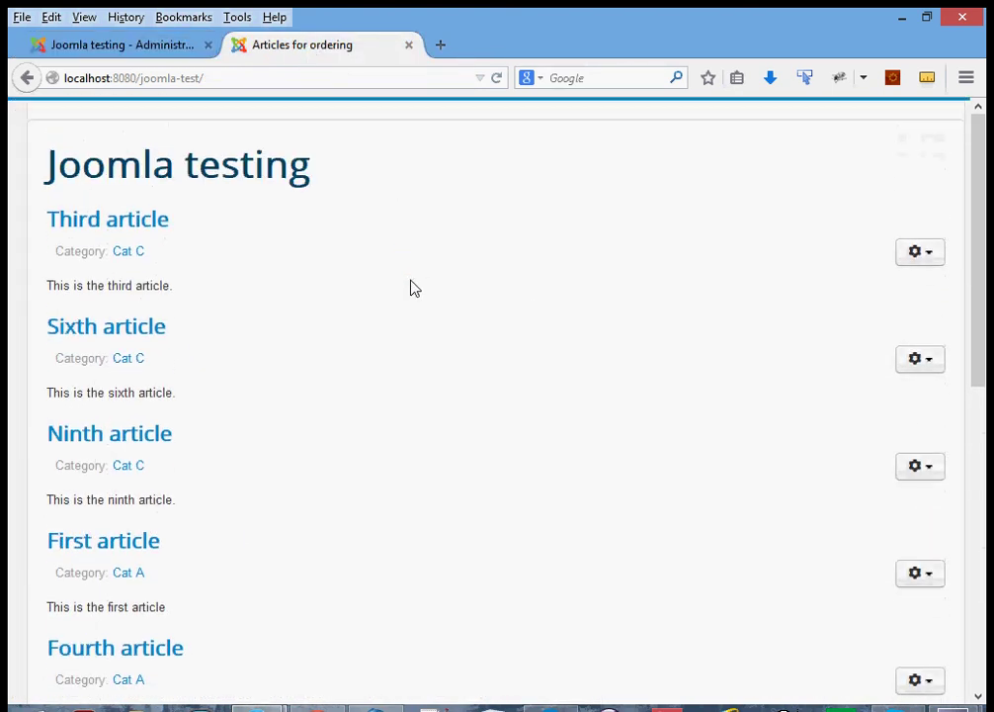
click(497, 78)
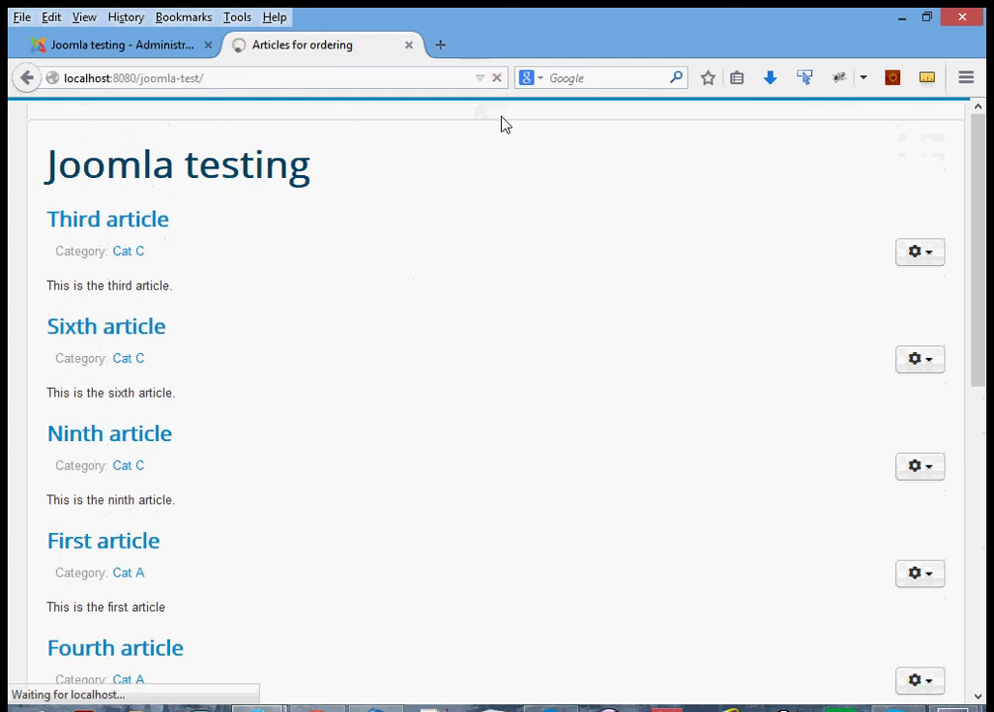
scroll(450, 274, down, 4)
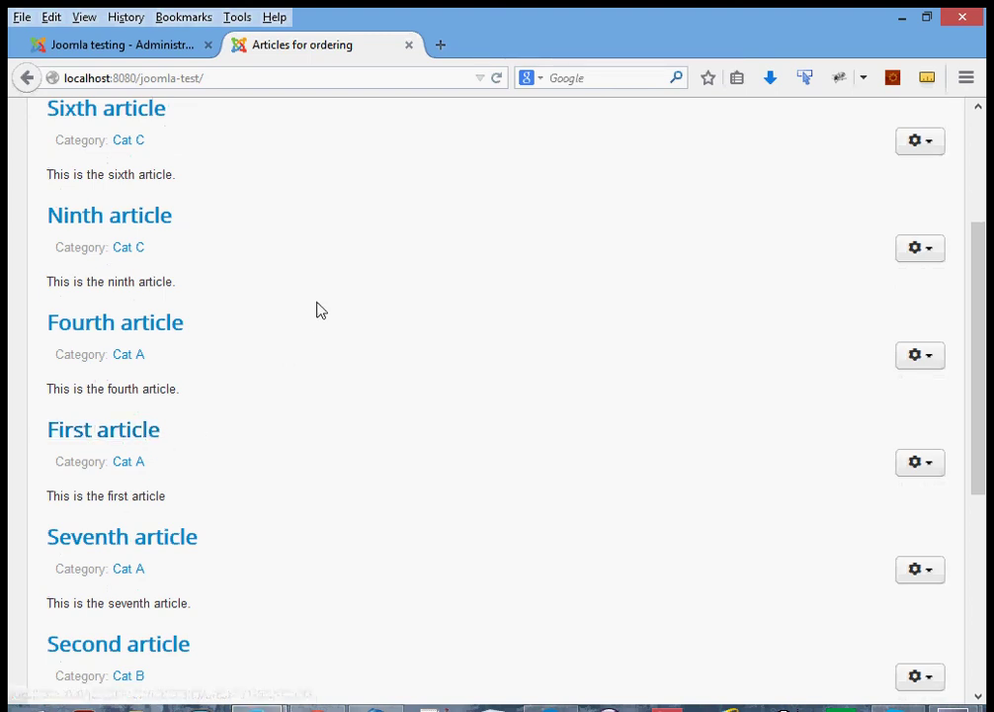
scroll(316, 311, up, 4)
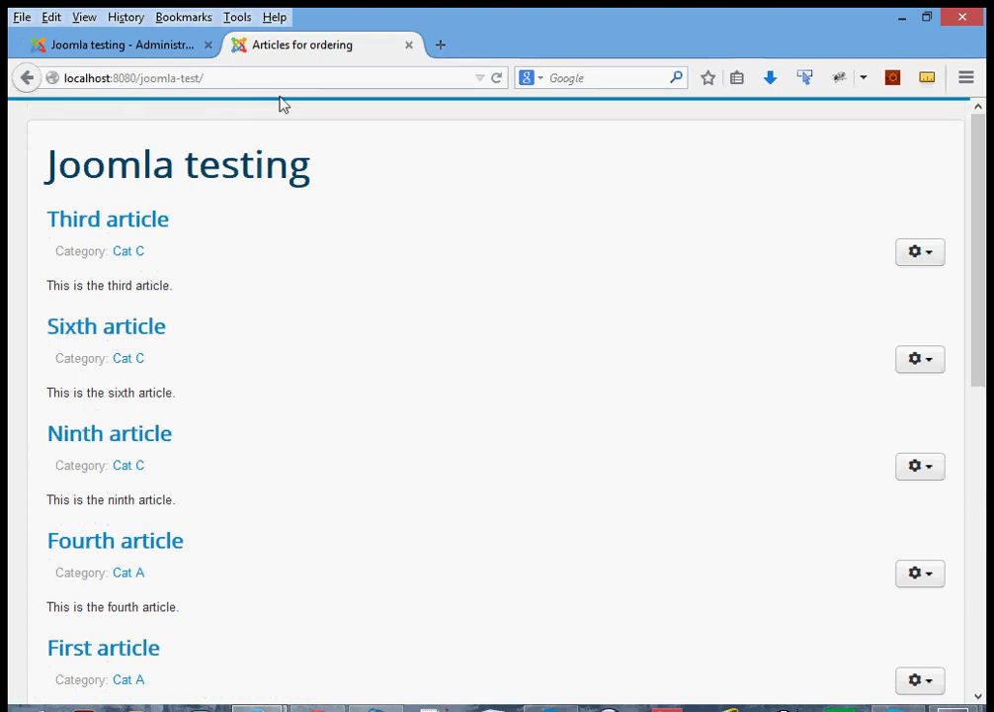
- Review the category order in the Category Manager, and return to the featured articles list to review its ordering
click(160, 55)
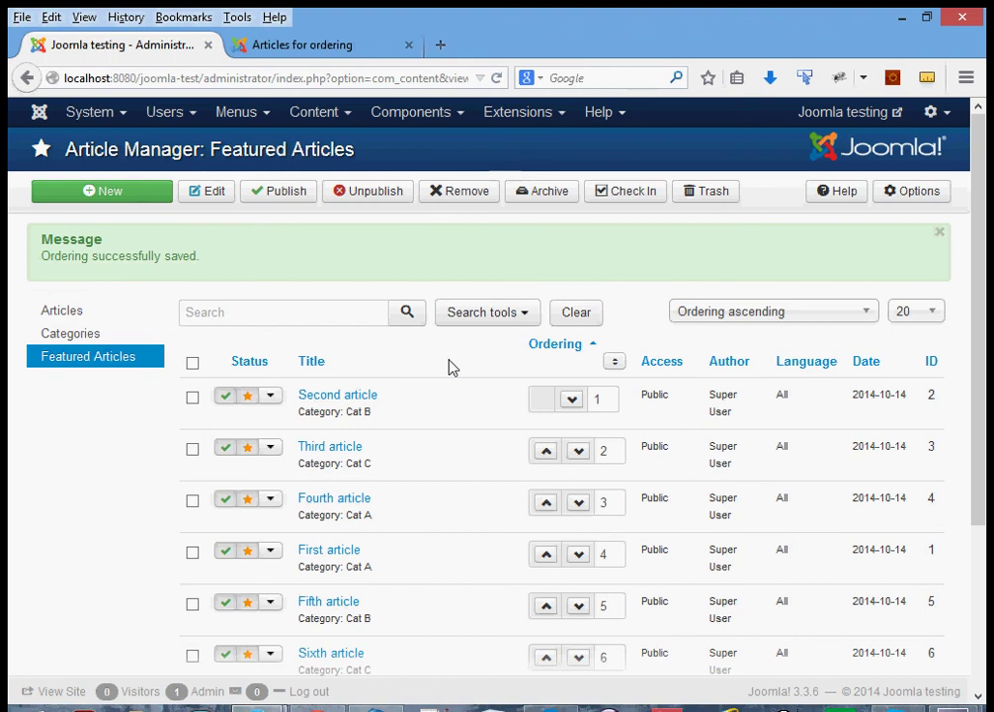
click(97, 334)
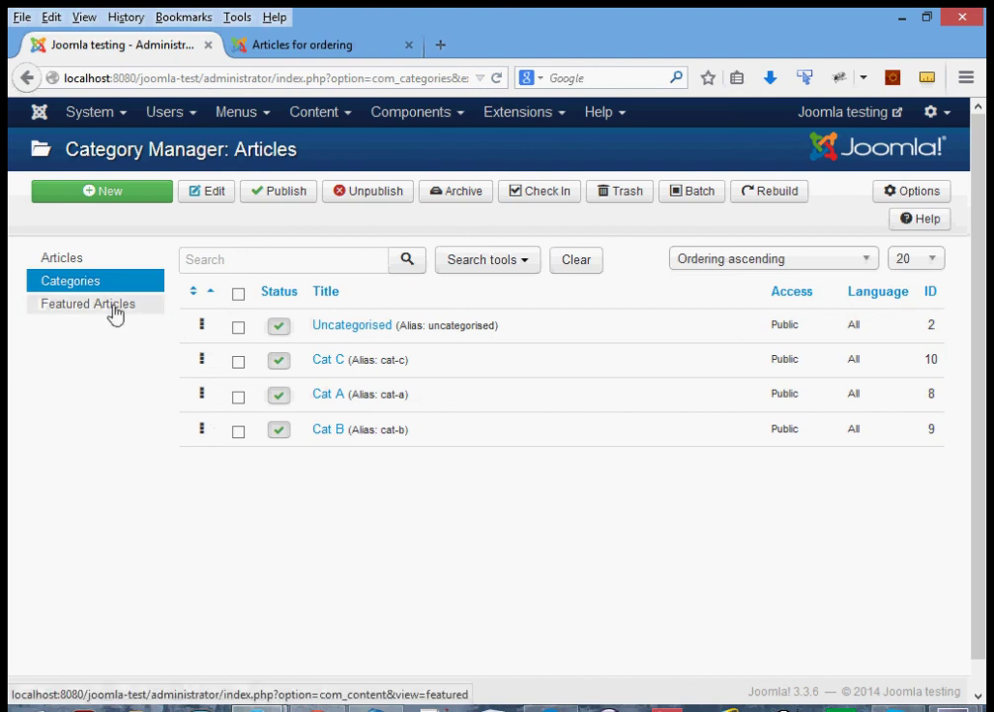
click(114, 308)
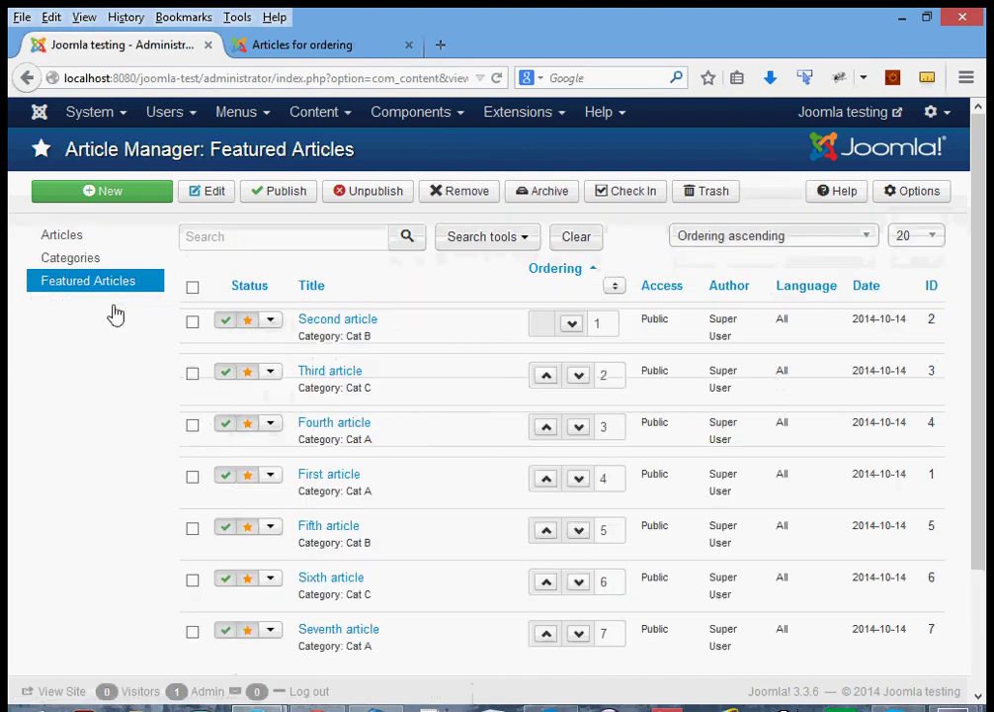